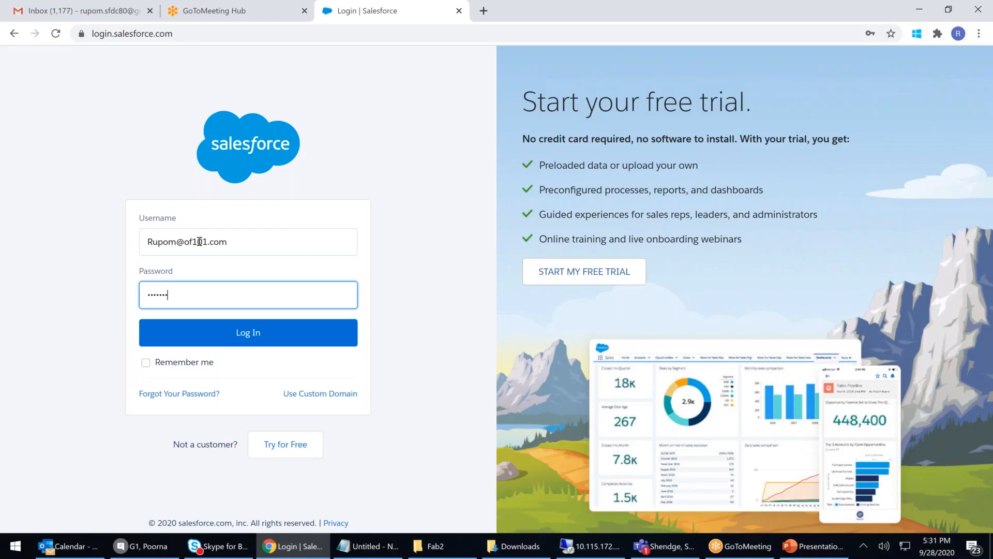
# Step: Submit the Salesforce login and land on Setup Home
pyautogui.press('Return')
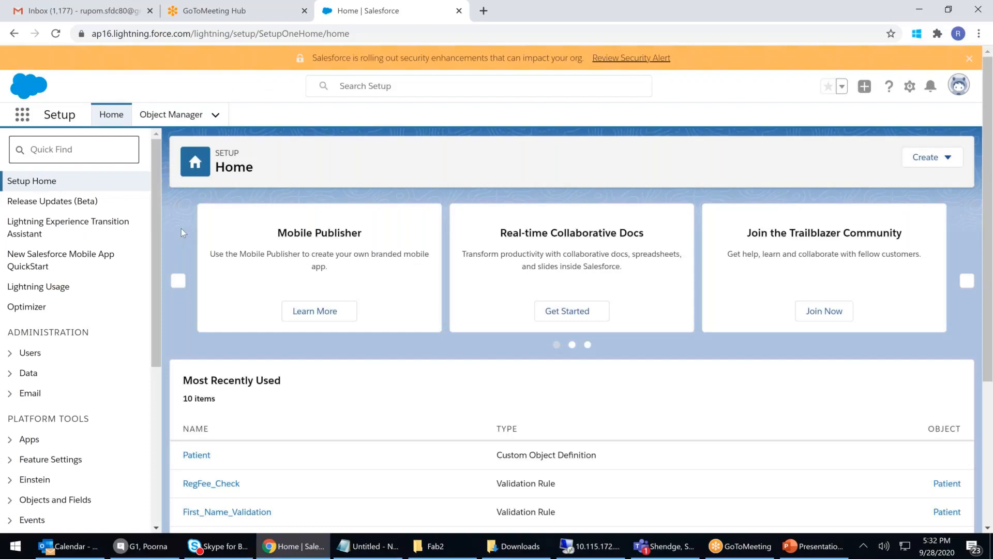
# Step: Go to Object Manager under Objects and Fields and start a new Custom Object
pyautogui.scroll(-1, 78, 363)
pyautogui.click(57, 434)
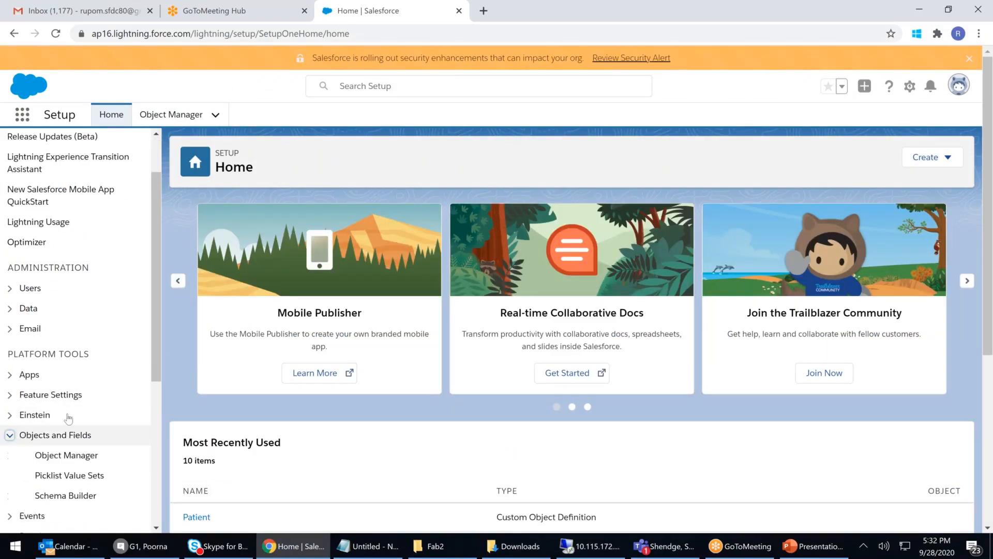
pyautogui.click(80, 459)
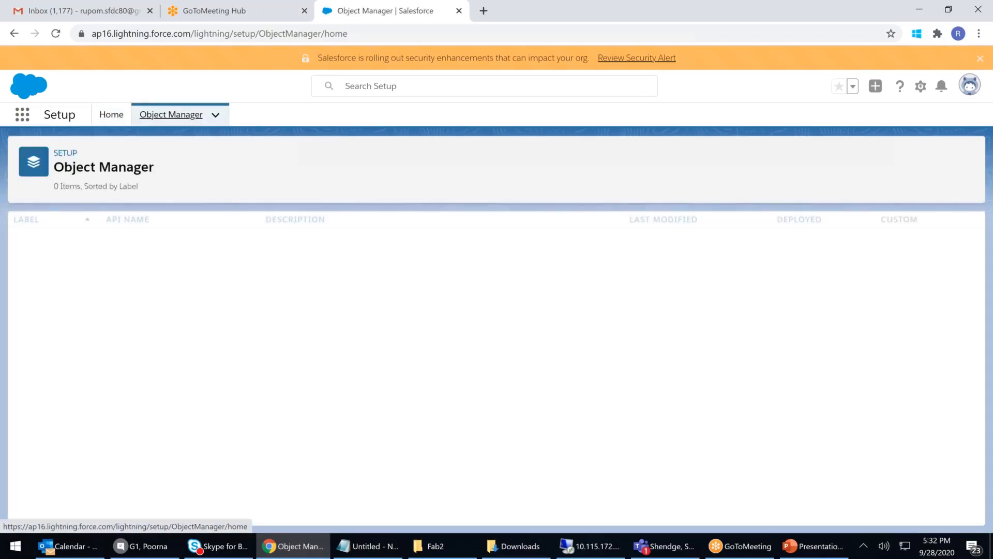
pyautogui.click(948, 160)
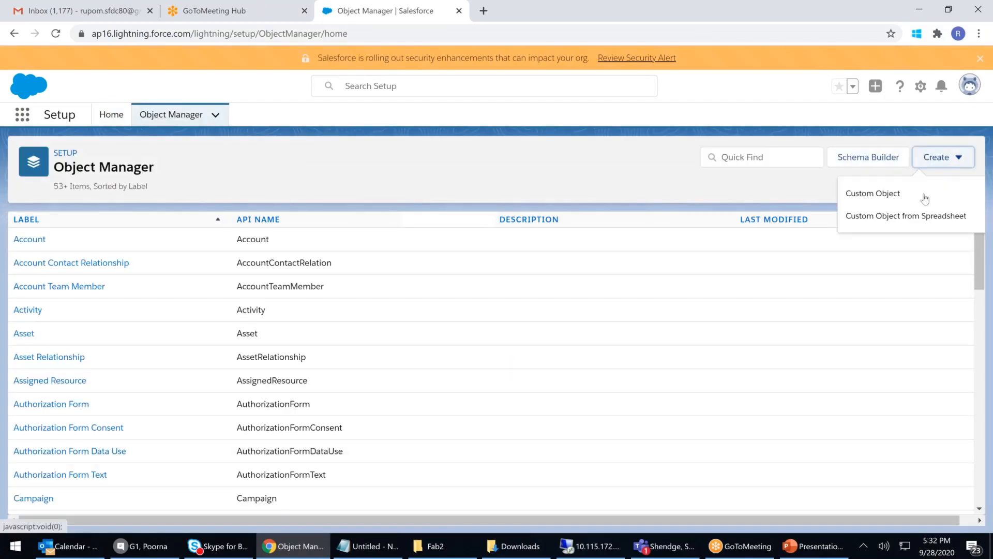
pyautogui.click(882, 194)
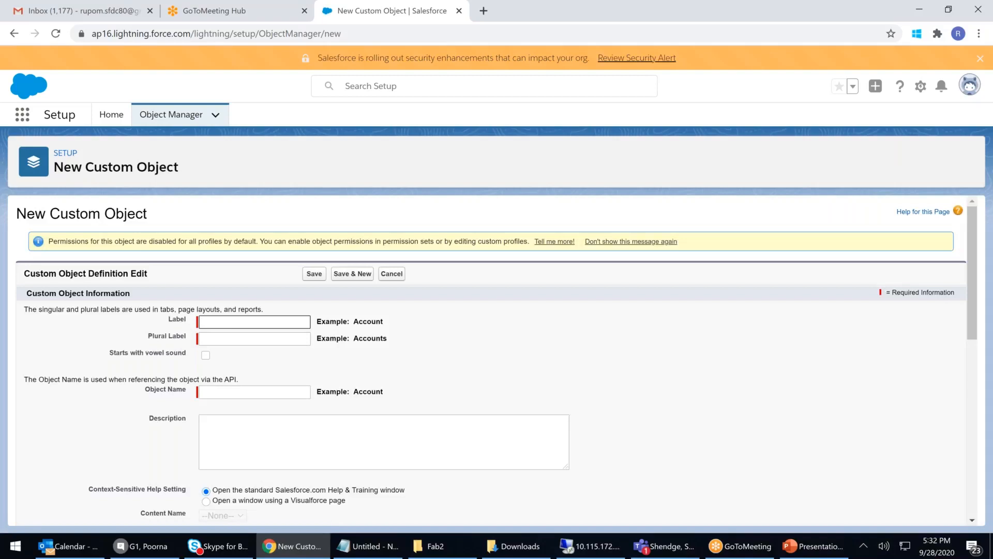
# Step: Enter 'Fee & Payment' as the object label
pyautogui.write('Fee')
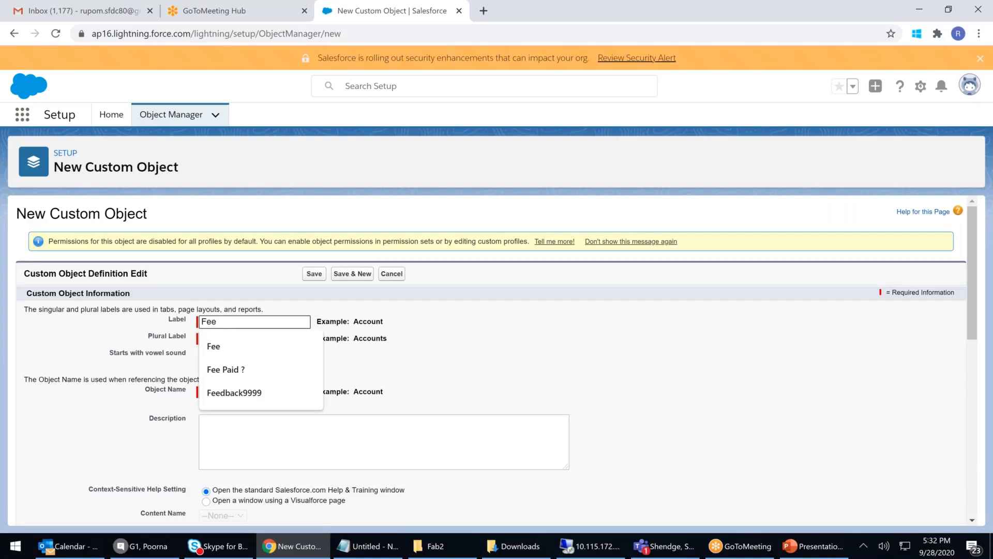
pyautogui.press('BackSpace')
pyautogui.write('& Payment')
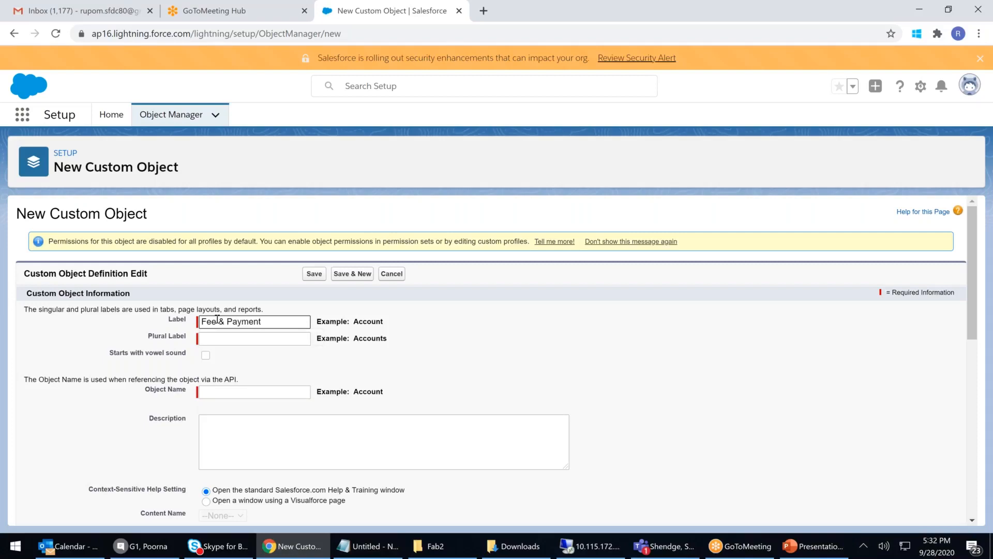
# Step: Set the plural label to 'Fees & Payments' and keep the object name Fee_Payment
pyautogui.click(249, 339)
pyautogui.moveTo(280, 320); pyautogui.dragTo(102, 305)
pyautogui.hotkey('ctrl', 'c')
pyautogui.click(250, 339)
pyautogui.hotkey('ctrl', 'v')
pyautogui.press('BackSpace')
pyautogui.write('s ')
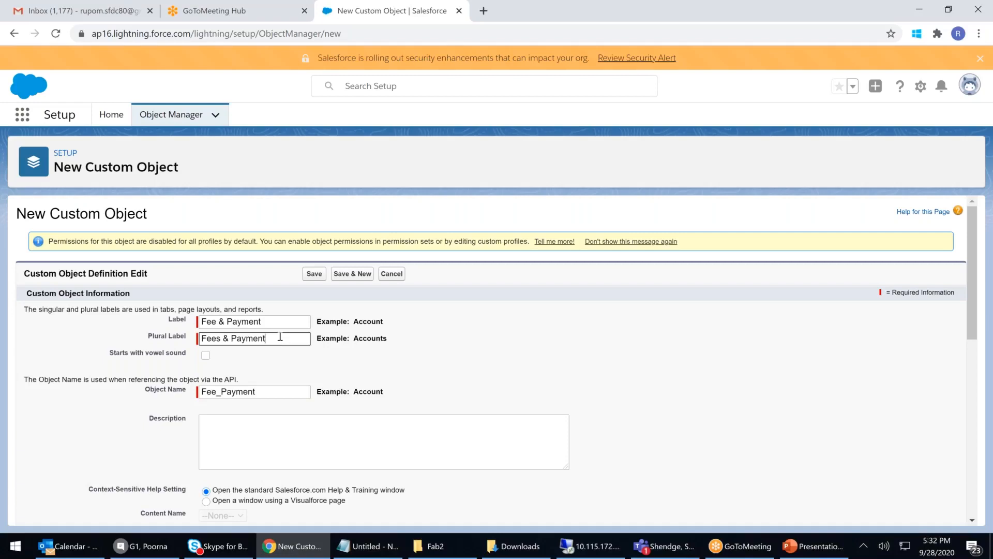
pyautogui.write('s')
pyautogui.click(268, 392)
pyautogui.hotkey('ctrl', 'a')
pyautogui.click(679, 385)
pyautogui.scroll(-5, 679, 388)
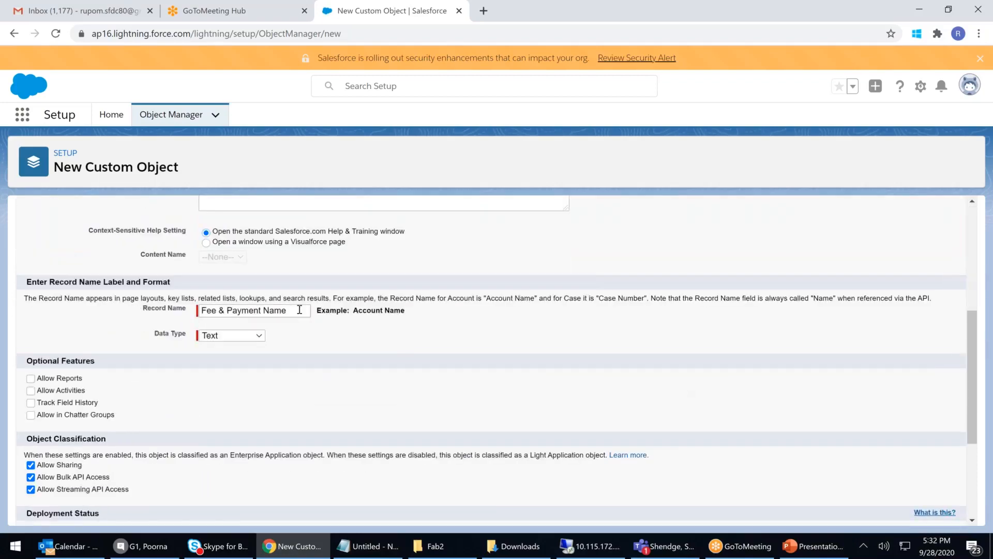
# Step: Make the record name 'Receipt Number', an Auto Number with format {0000} starting at 0001
pyautogui.click(304, 310)
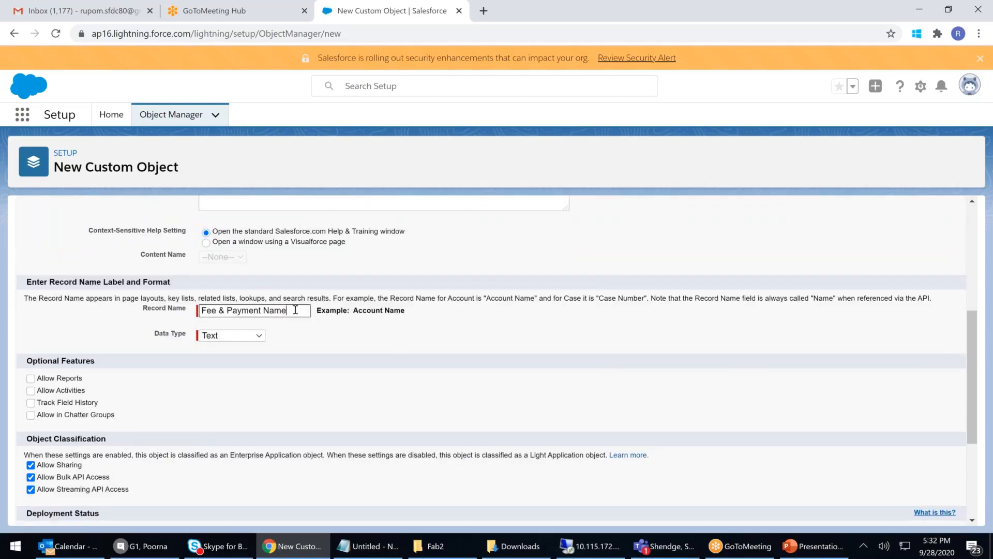
pyautogui.moveTo(302, 310); pyautogui.dragTo(4, 281)
pyautogui.write('Re')
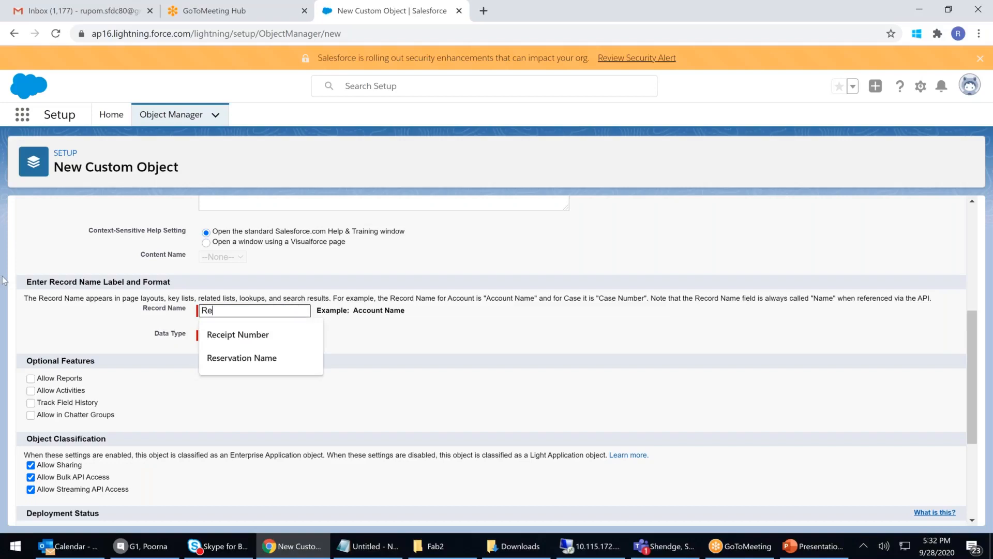
pyautogui.write('ciept Number')
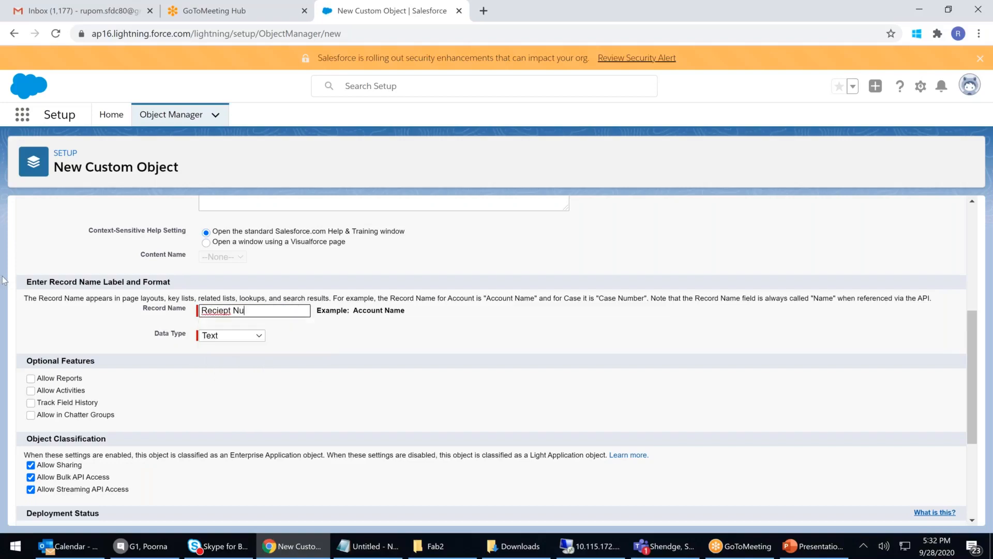
pyautogui.rightClick(224, 314)
pyautogui.click(248, 324)
pyautogui.click(240, 341)
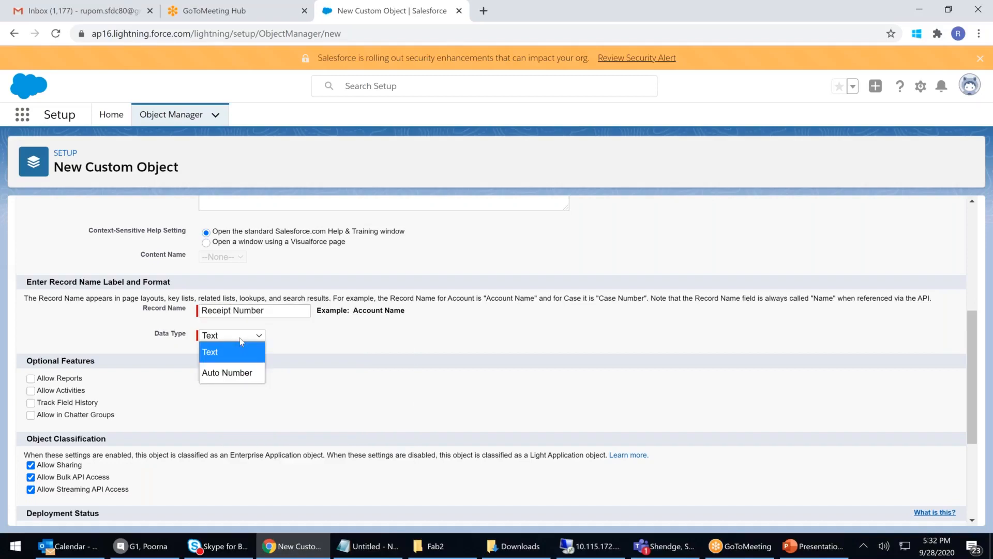
pyautogui.click(233, 372)
pyautogui.click(236, 352)
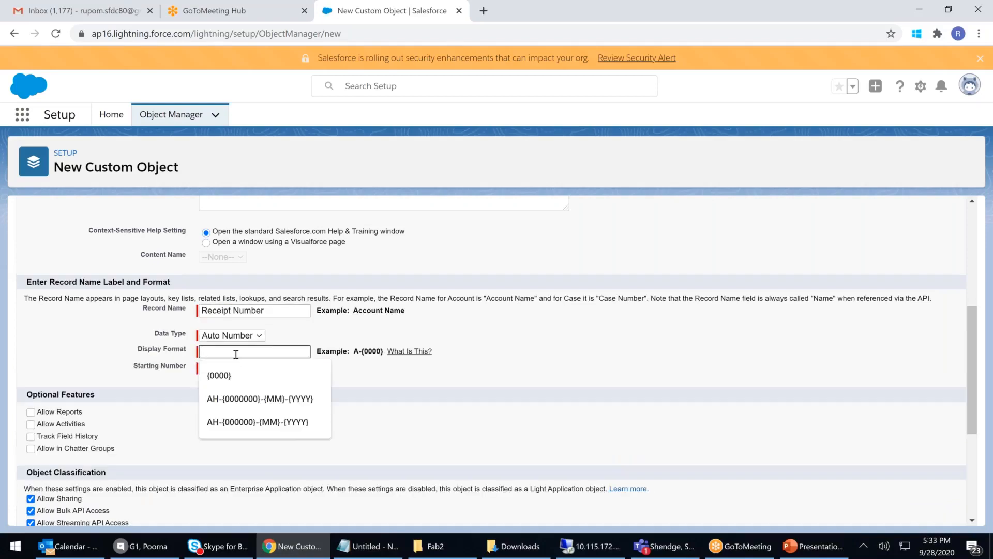
pyautogui.write('{}')
pyautogui.write('000')
pyautogui.write('0')
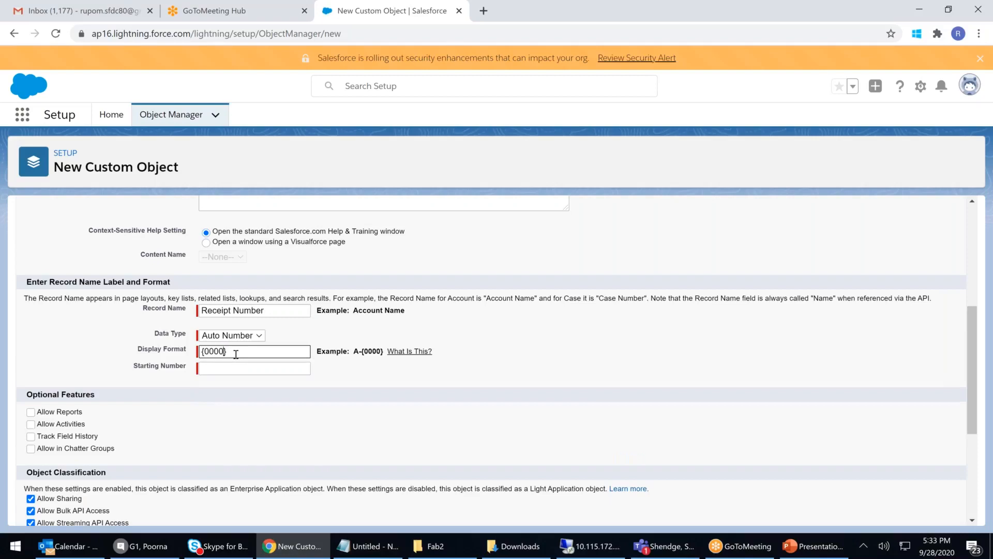
pyautogui.click(230, 365)
pyautogui.write('00')
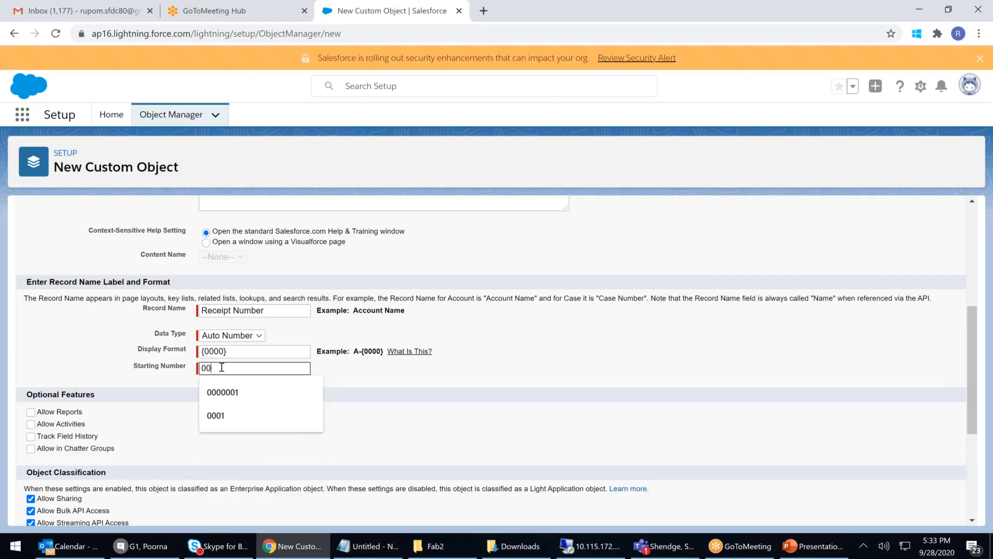
pyautogui.click(234, 412)
# Step: Enable reports, activities, history tracking, Chatter, search, notes and the tab wizard, then save
pyautogui.click(30, 412)
pyautogui.click(31, 425)
pyautogui.click(31, 436)
pyautogui.click(31, 449)
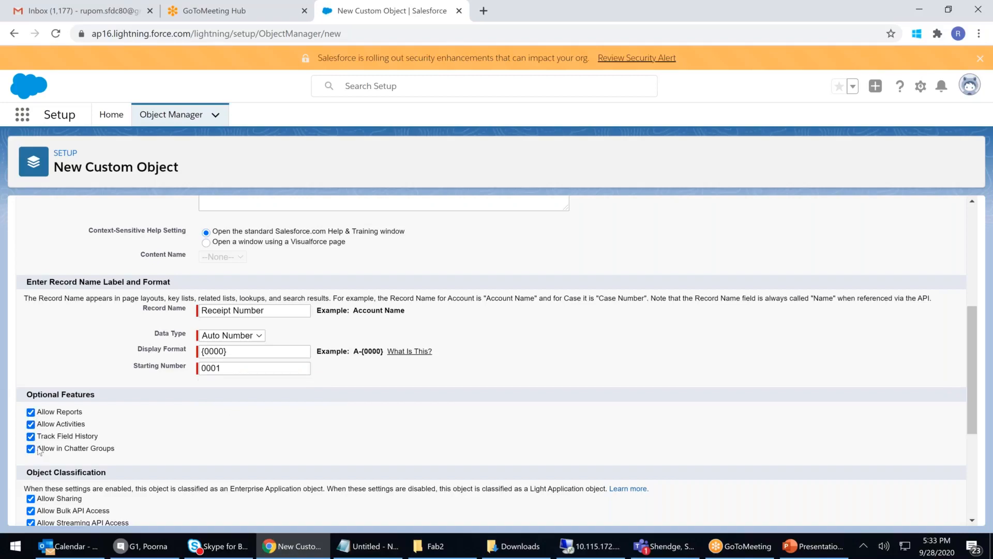
pyautogui.scroll(-3, 38, 450)
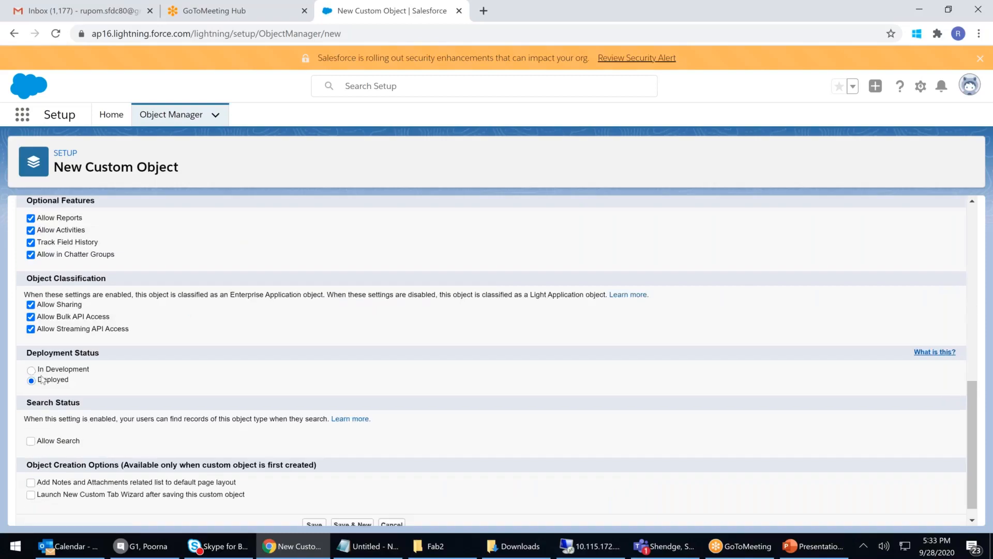
pyautogui.scroll(-1, 59, 383)
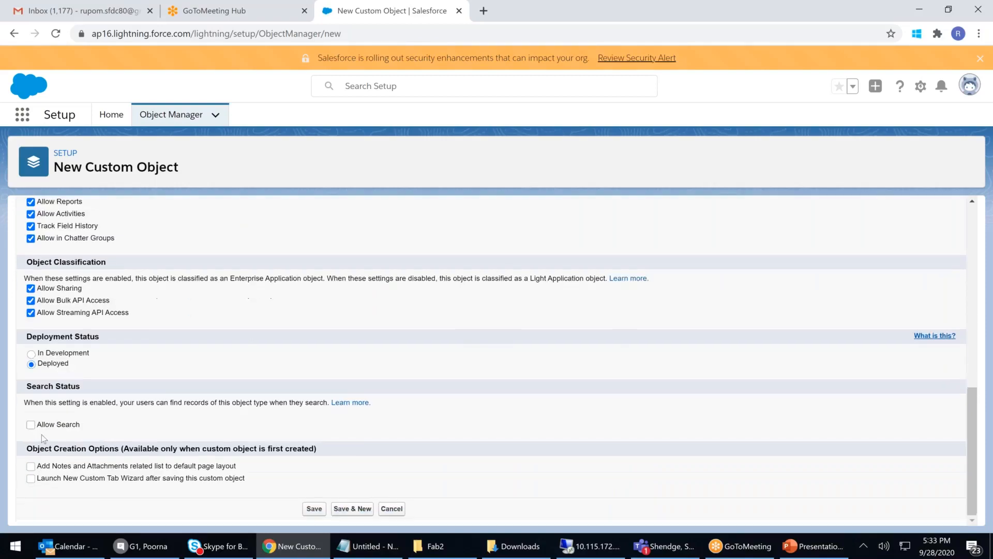
pyautogui.click(31, 424)
pyautogui.click(30, 466)
pyautogui.click(31, 478)
pyautogui.click(313, 510)
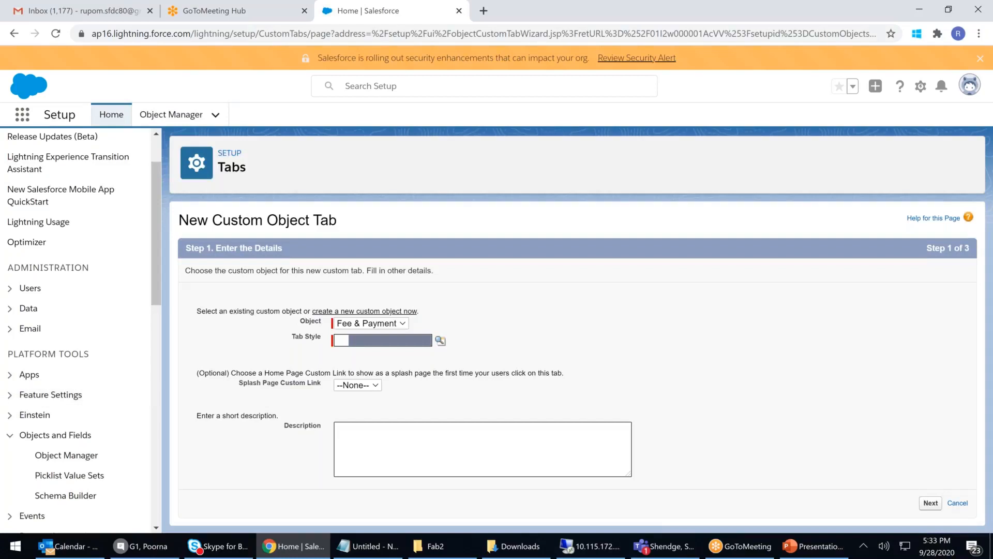
# Step: Give the Fee & Payment tab the Diamond style
pyautogui.click(439, 341)
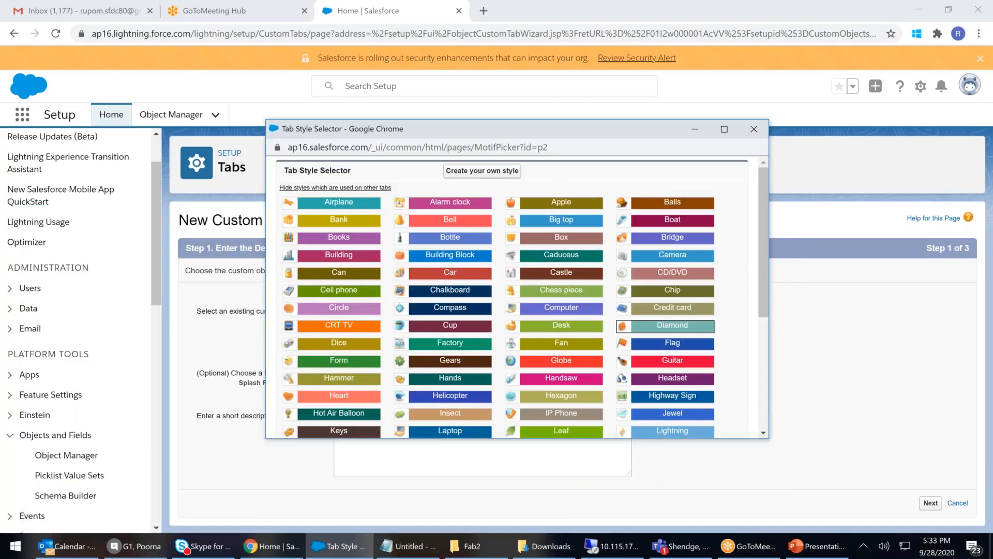
pyautogui.click(672, 325)
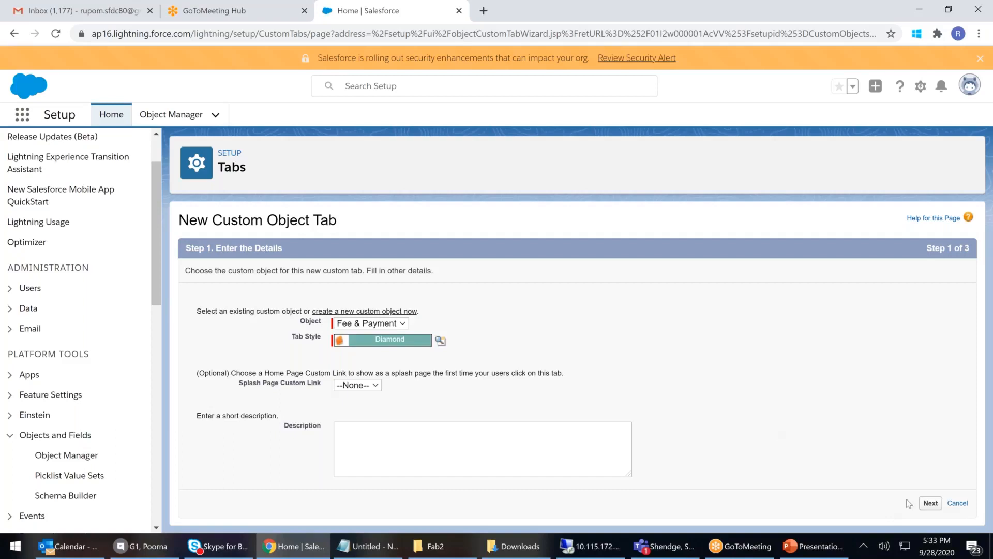
pyautogui.click(931, 503)
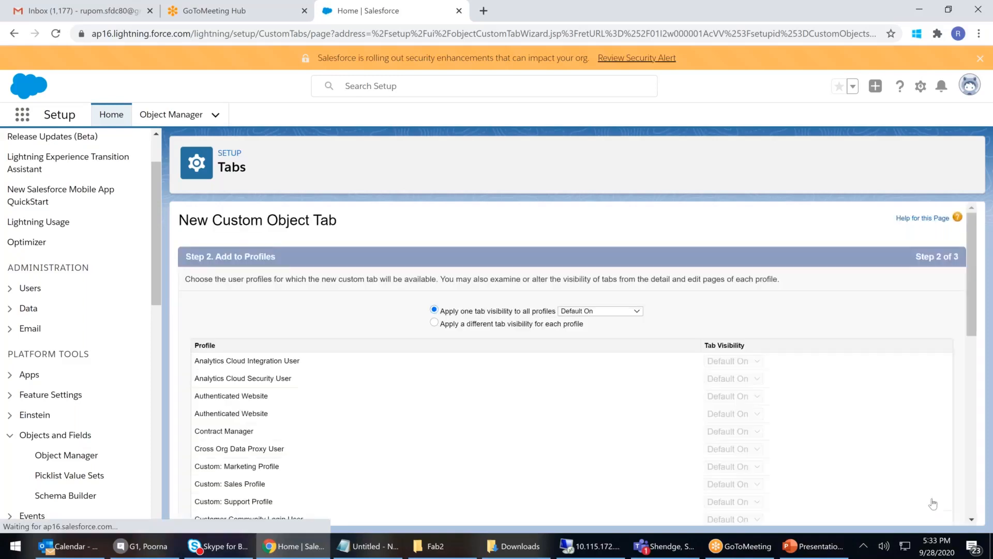
# Step: Keep default profile visibility, include the tab in Apollo Hospital Management, and save
pyautogui.scroll(-9, 849, 331)
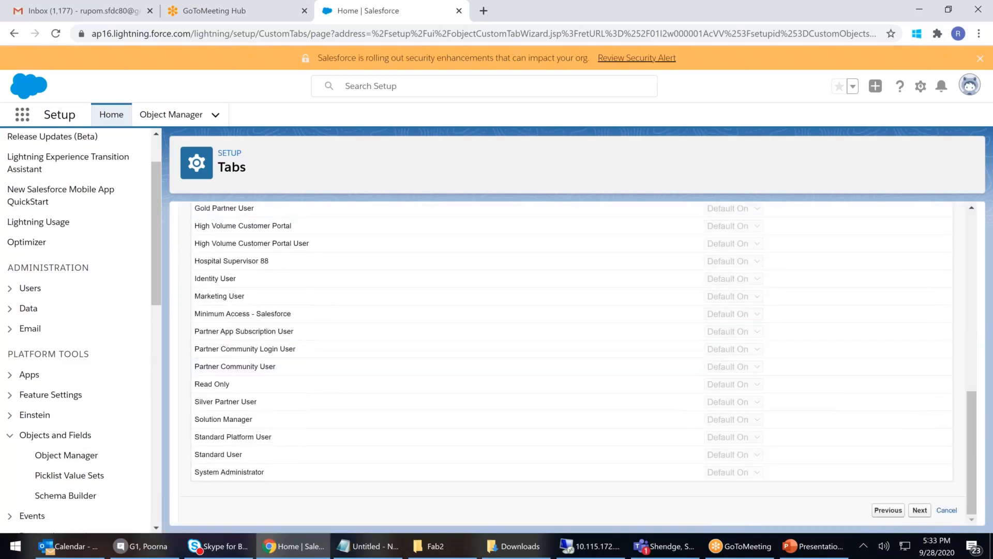
pyautogui.click(920, 510)
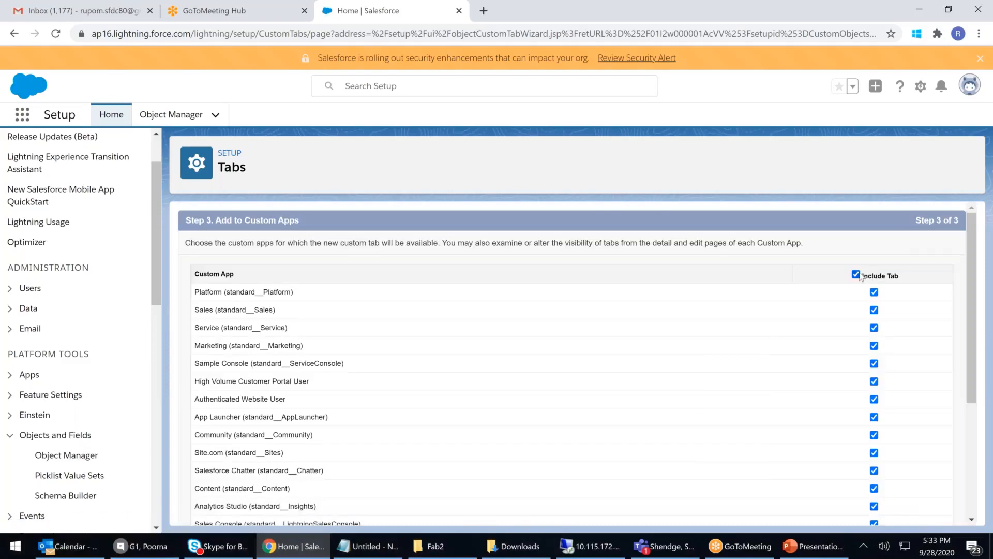
pyautogui.scroll(-4, 891, 324)
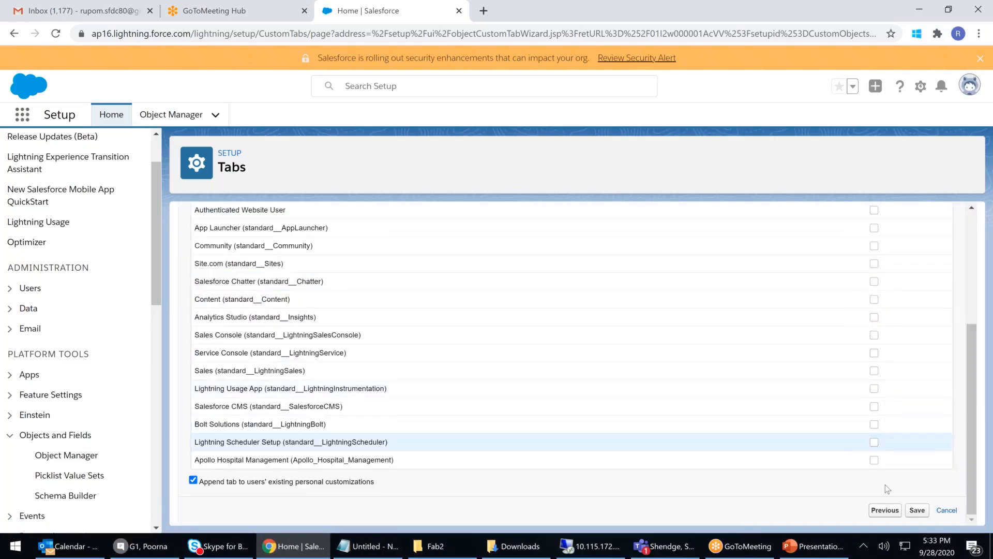
pyautogui.click(874, 460)
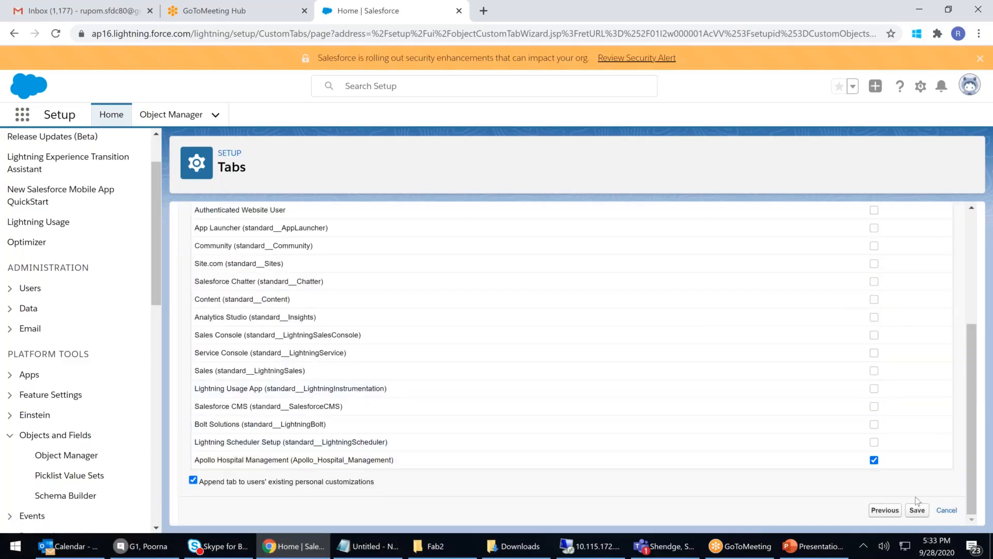
pyautogui.click(918, 510)
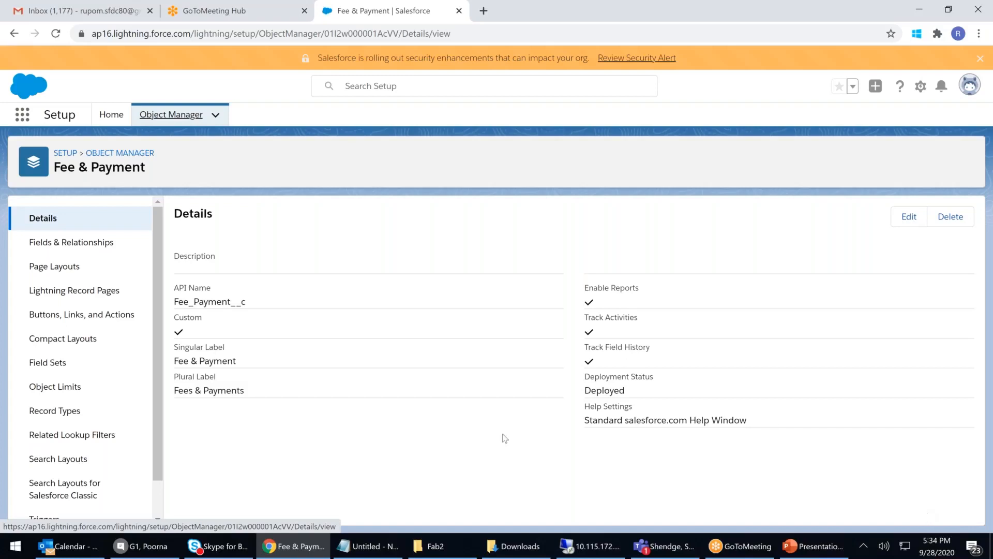
# Step: Start a new Currency field in Fee & Payment's Fields & Relationships
pyautogui.click(73, 244)
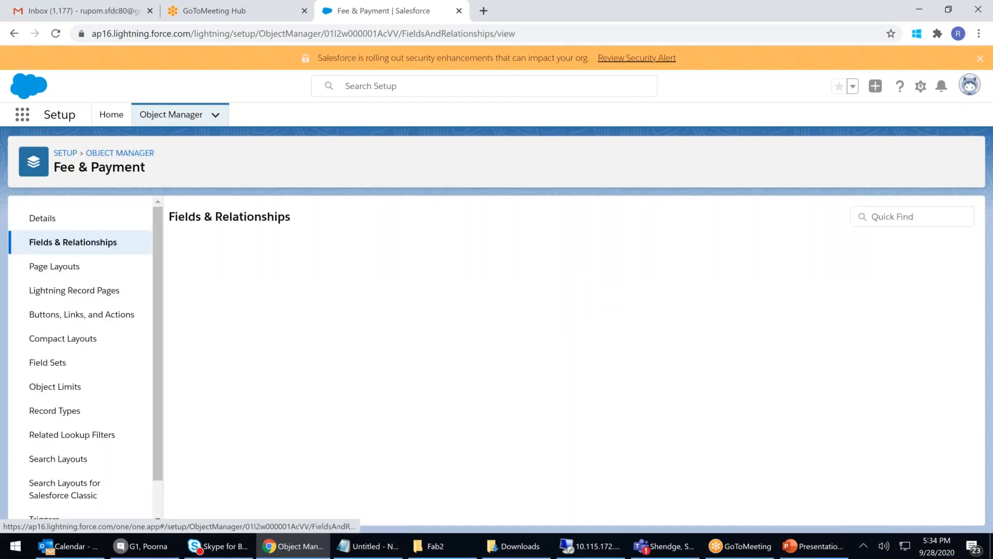
pyautogui.click(763, 216)
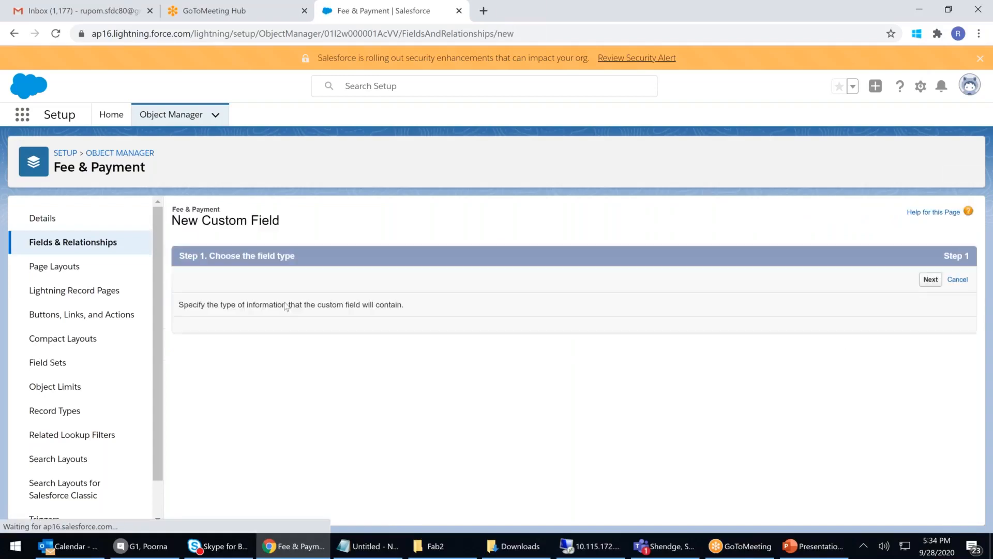
pyautogui.scroll(-4, 267, 409)
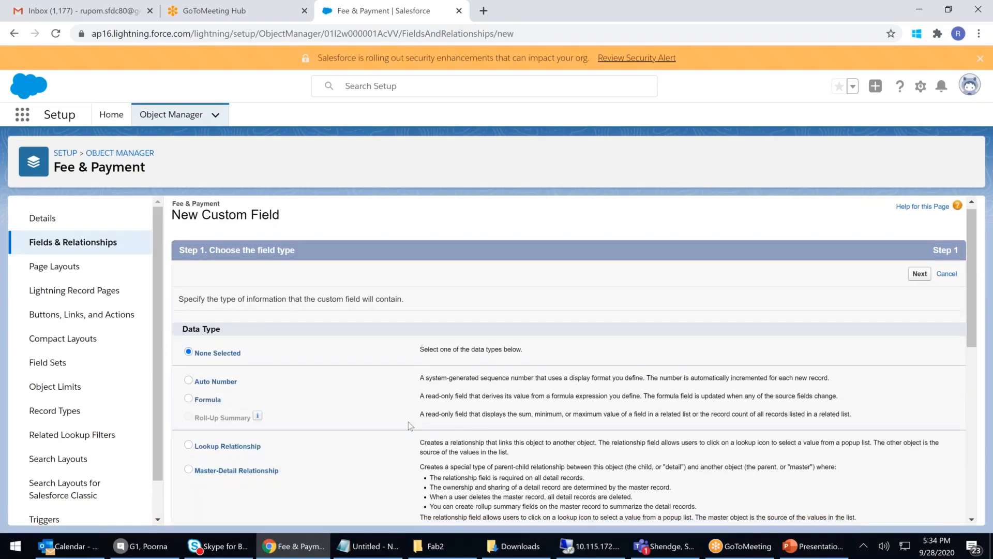
pyautogui.click(189, 392)
pyautogui.scroll(5, 873, 276)
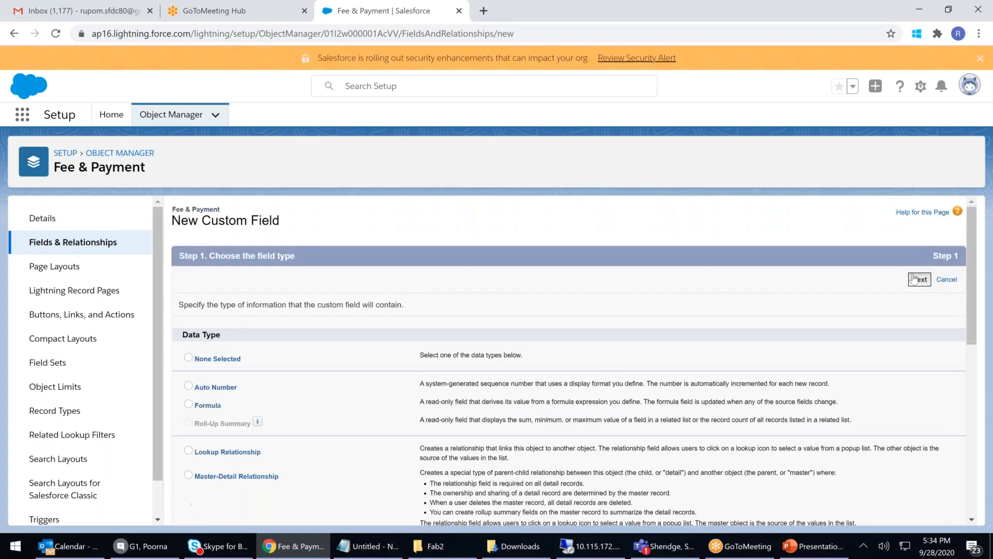
pyautogui.click(921, 280)
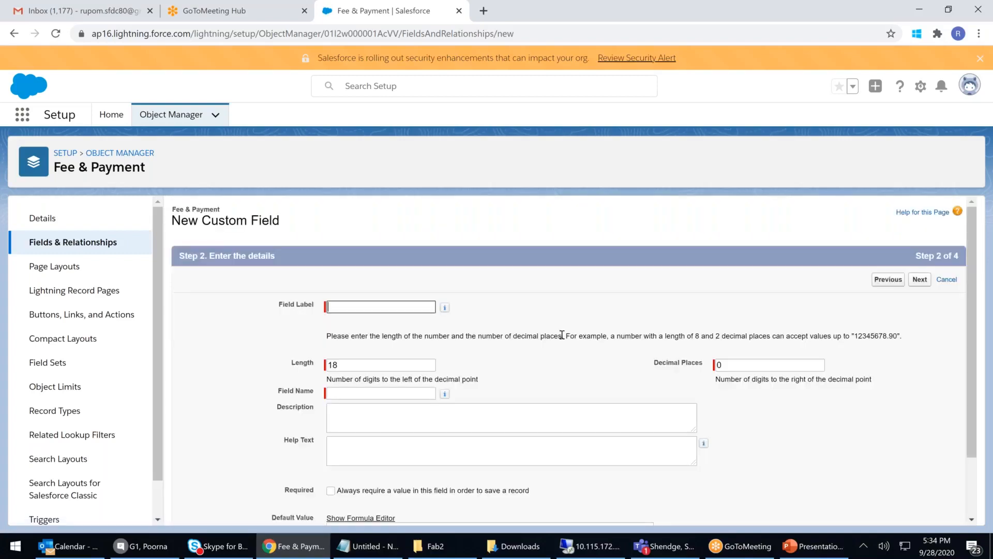
# Step: Label the field Amount with length 16 and 2 decimal places, then Save & New
pyautogui.write('Amount')
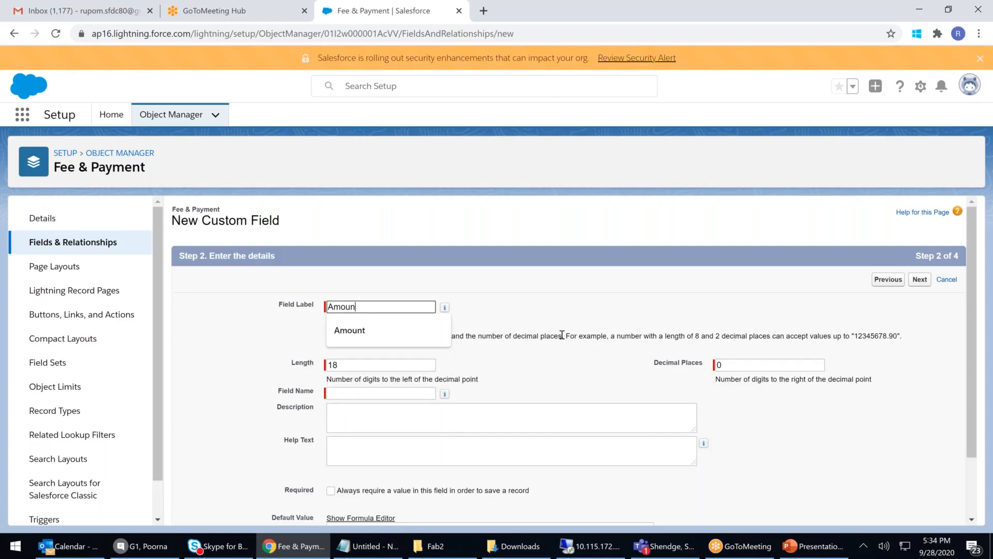
pyautogui.click(595, 296)
pyautogui.click(352, 366)
pyautogui.press('BackSpace')
pyautogui.press('BackSpace')
pyautogui.write('16')
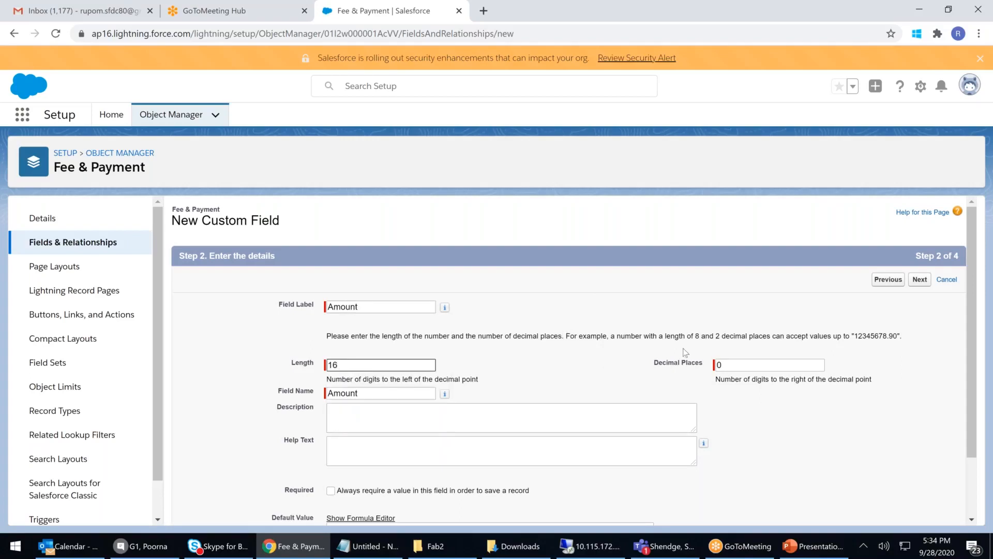
pyautogui.click(754, 365)
pyautogui.press('BackSpace')
pyautogui.write('2')
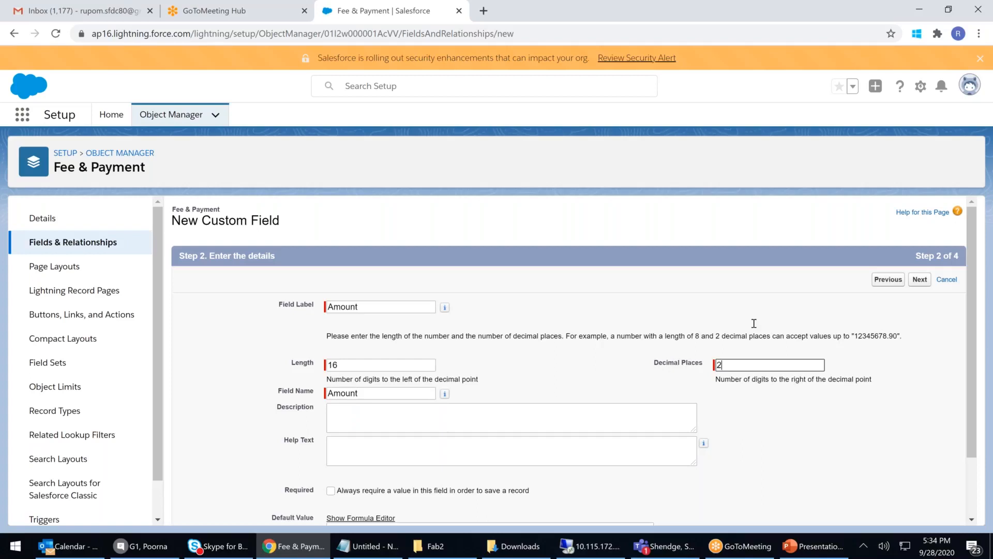
pyautogui.click(914, 283)
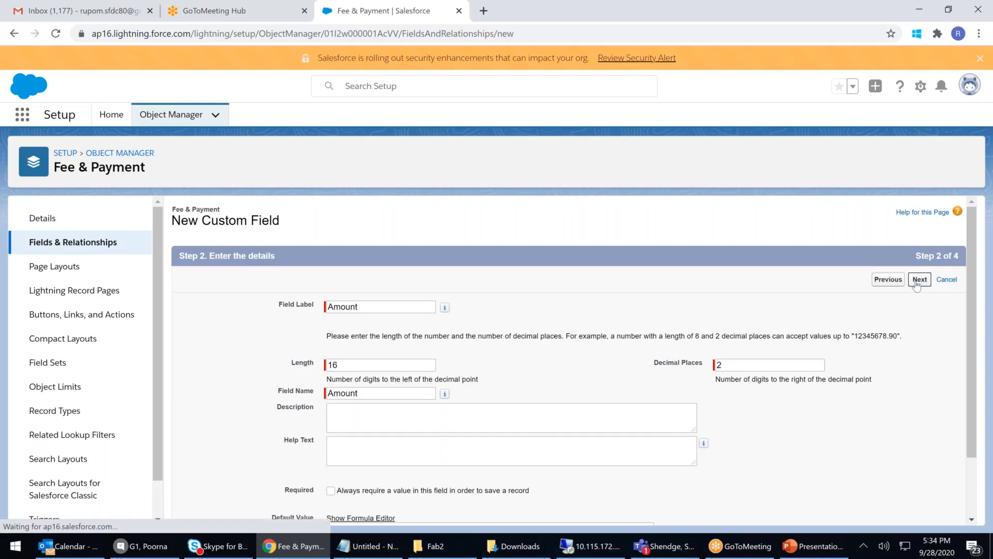
pyautogui.click(921, 280)
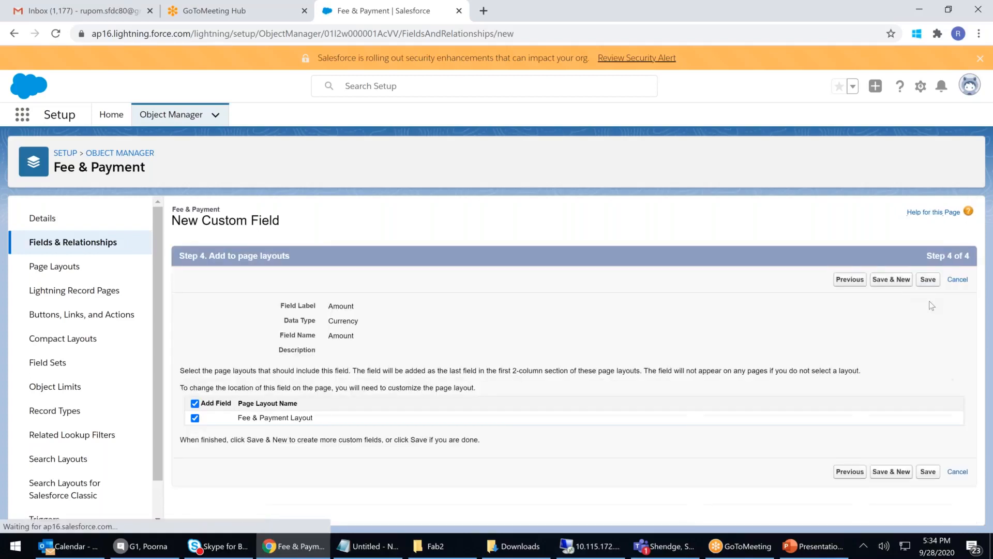
pyautogui.click(892, 279)
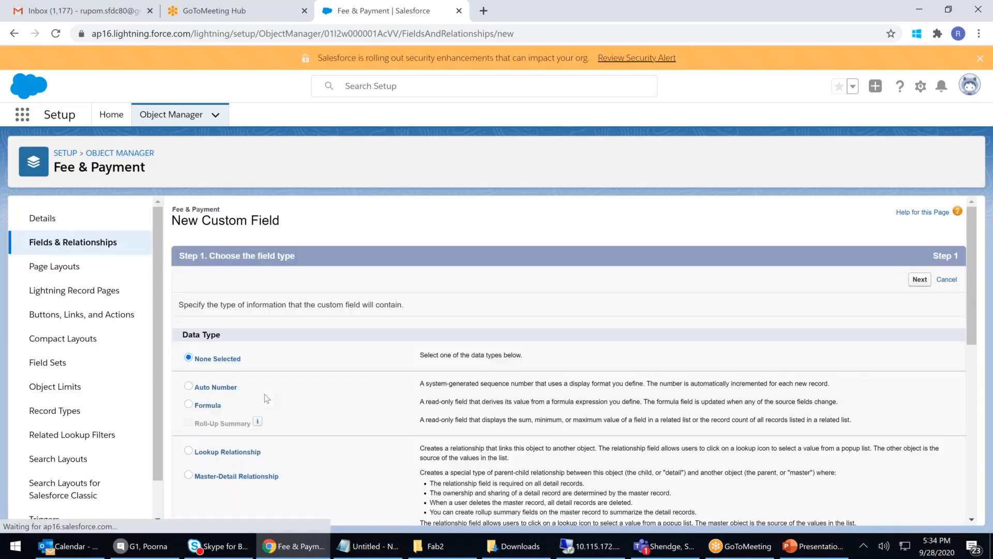
# Step: Create a Text field labelled For with length 200, accepting default visibility and layout
pyautogui.scroll(-3, 290, 433)
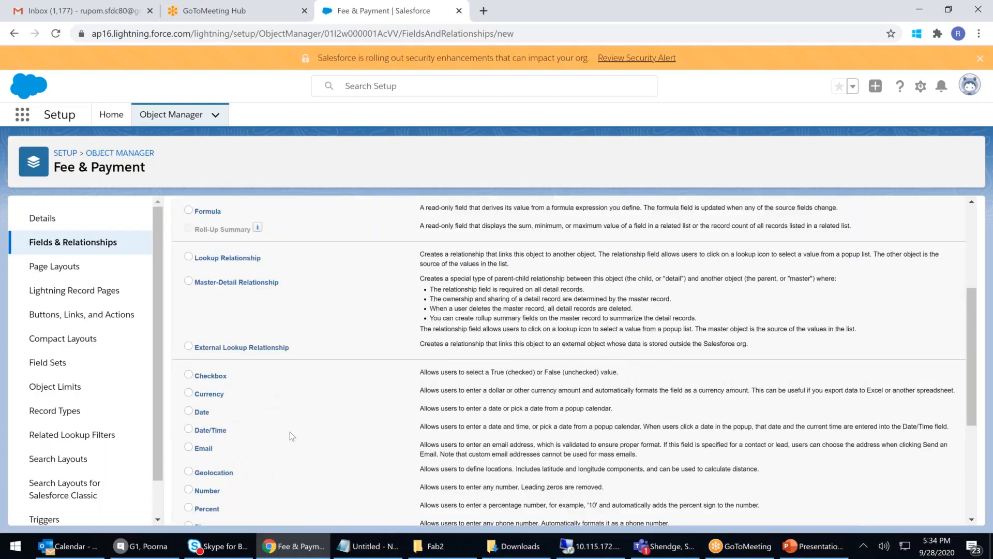
pyautogui.scroll(-4, 291, 432)
pyautogui.click(191, 369)
pyautogui.click(919, 509)
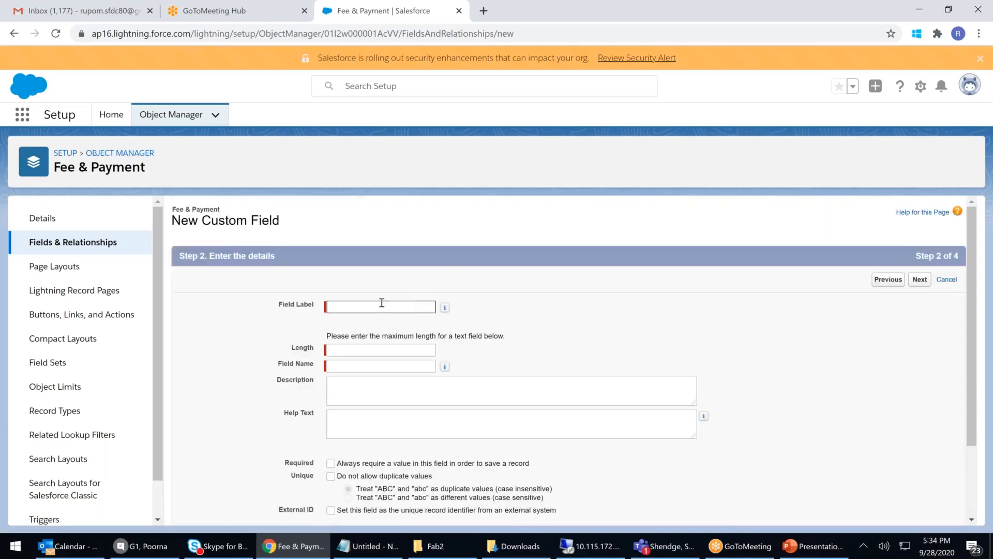
pyautogui.write('For')
pyautogui.press('Tab')
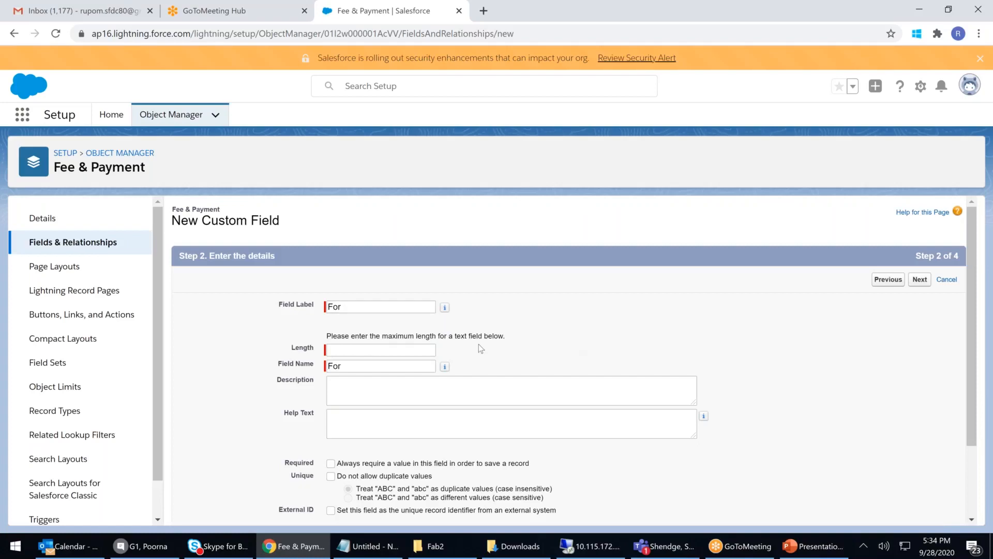
pyautogui.click(366, 350)
pyautogui.write('200')
pyautogui.click(905, 251)
pyautogui.click(921, 281)
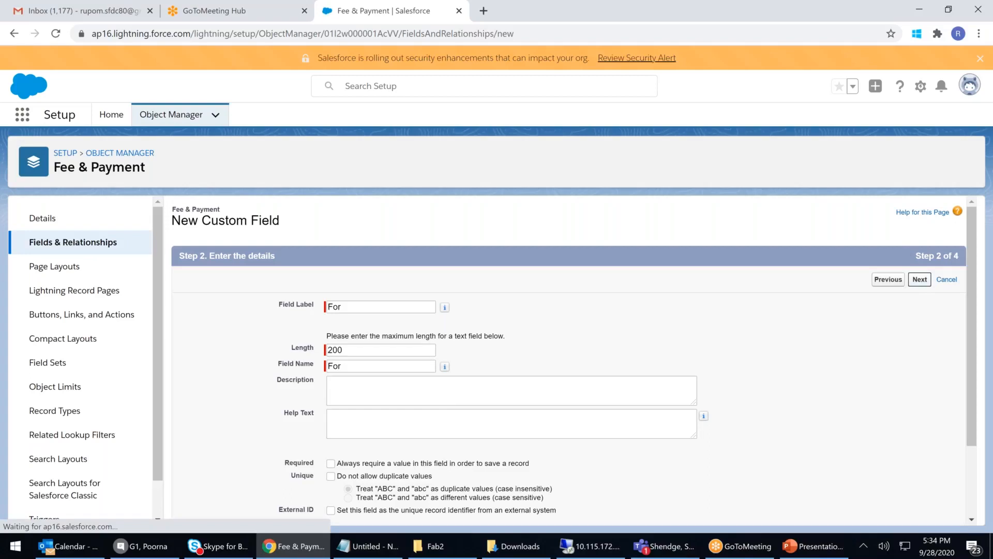
pyautogui.click(919, 280)
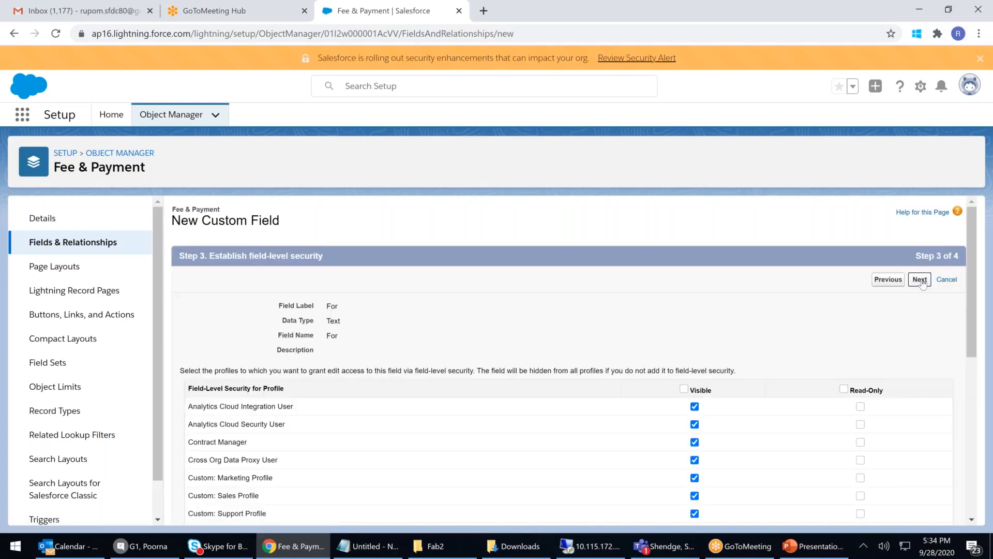
pyautogui.click(918, 282)
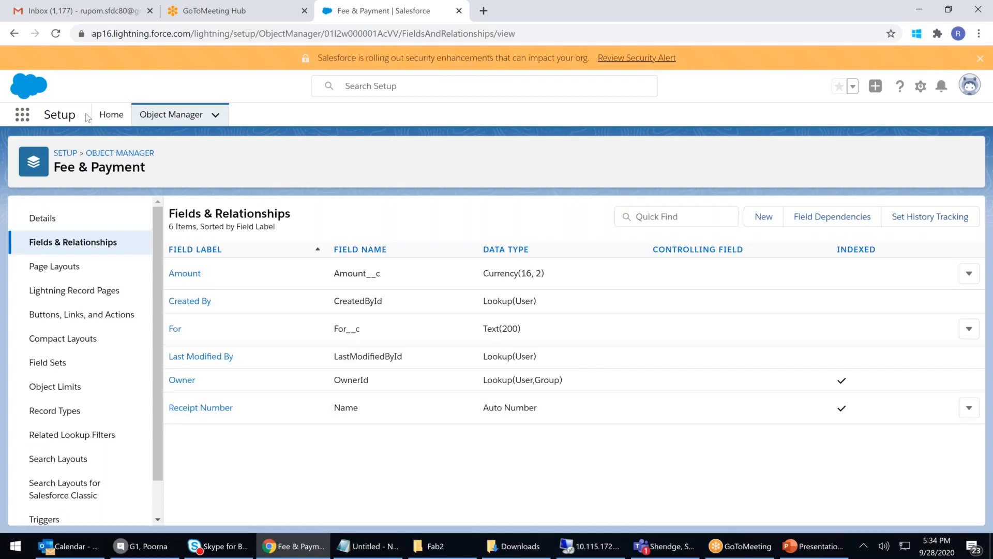
# Step: Open Setup Home in a second browser tab
pyautogui.rightClick(118, 119)
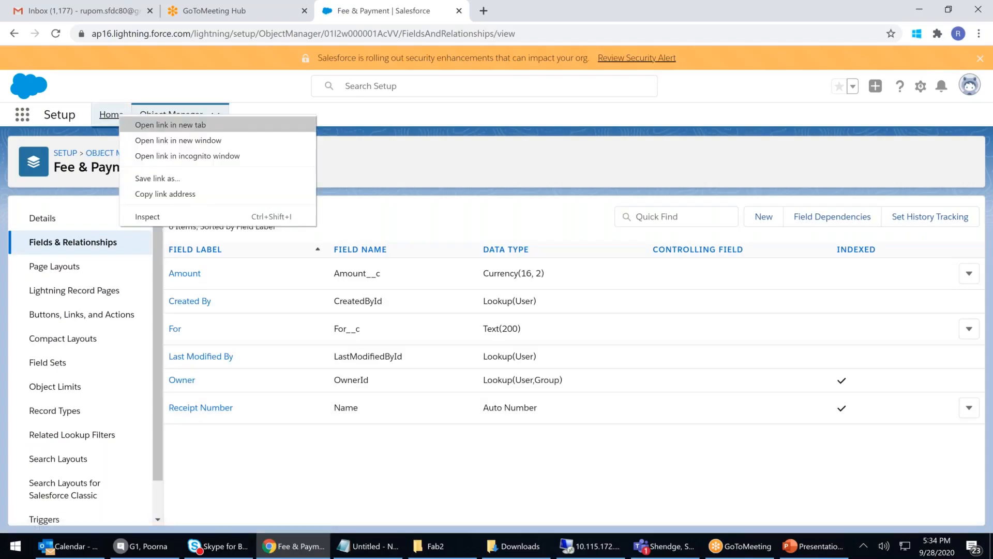
pyautogui.click(150, 62)
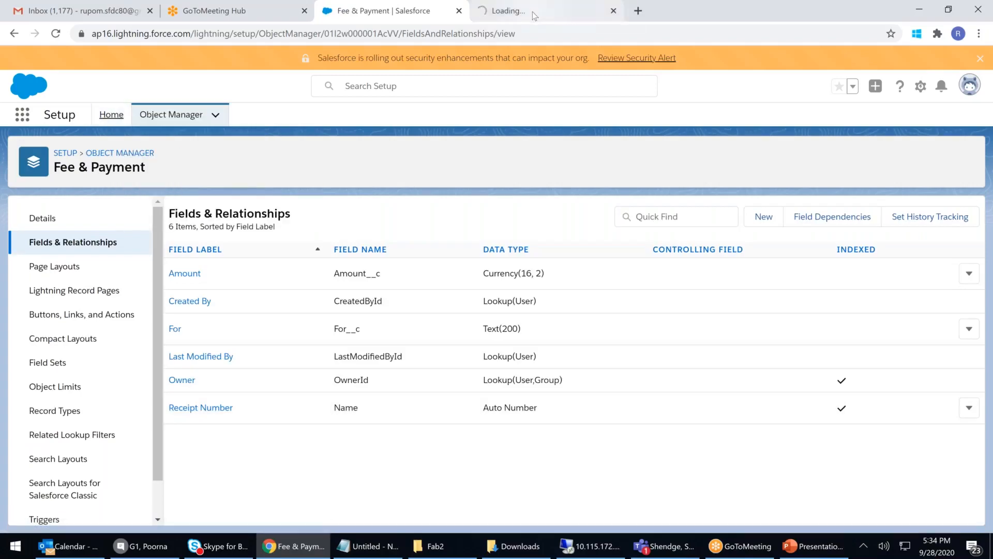
pyautogui.click(534, 15)
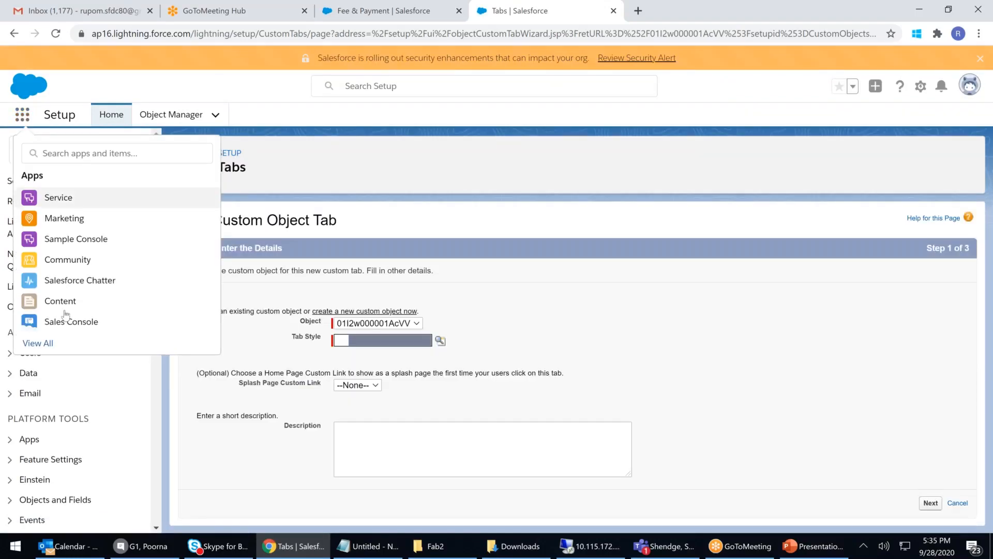
# Step: In Apollo Hospital Management, check the Fees & Payments new-record form, then return to object settings
pyautogui.click(49, 344)
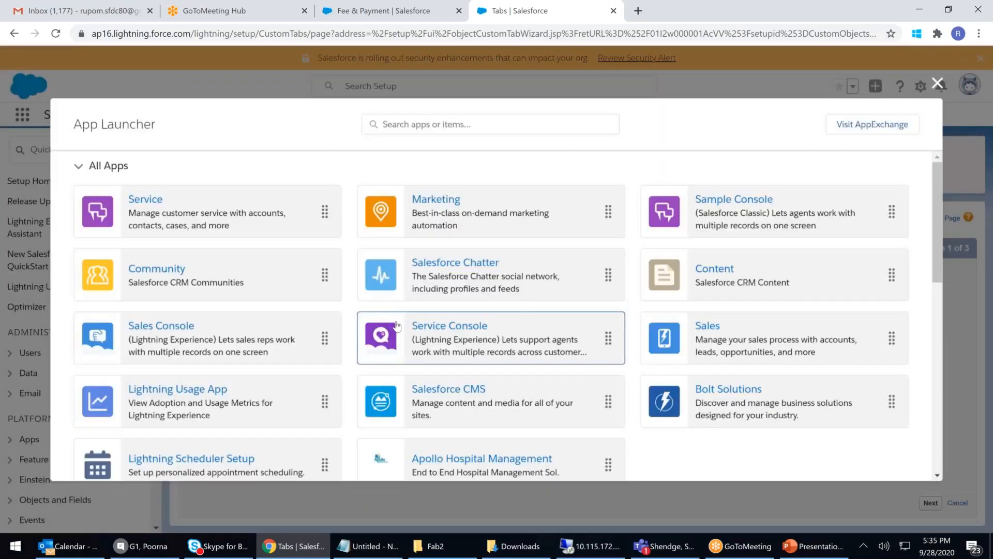
pyautogui.scroll(-4, 397, 325)
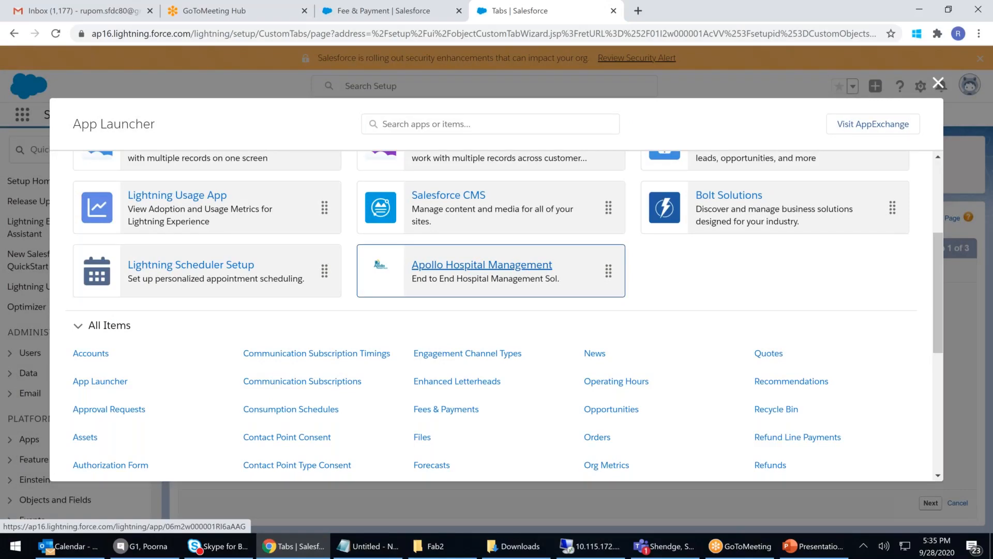
pyautogui.click(482, 264)
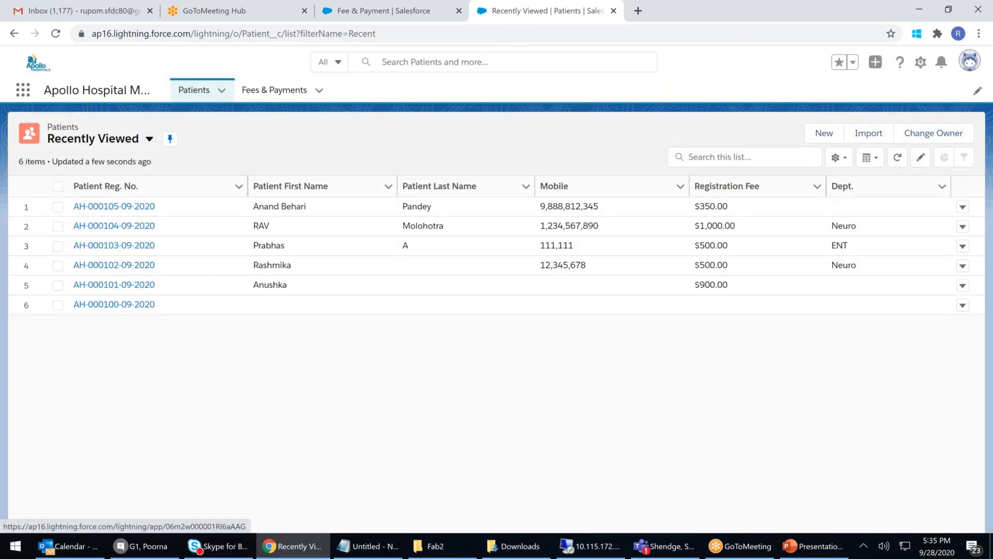
pyautogui.click(283, 96)
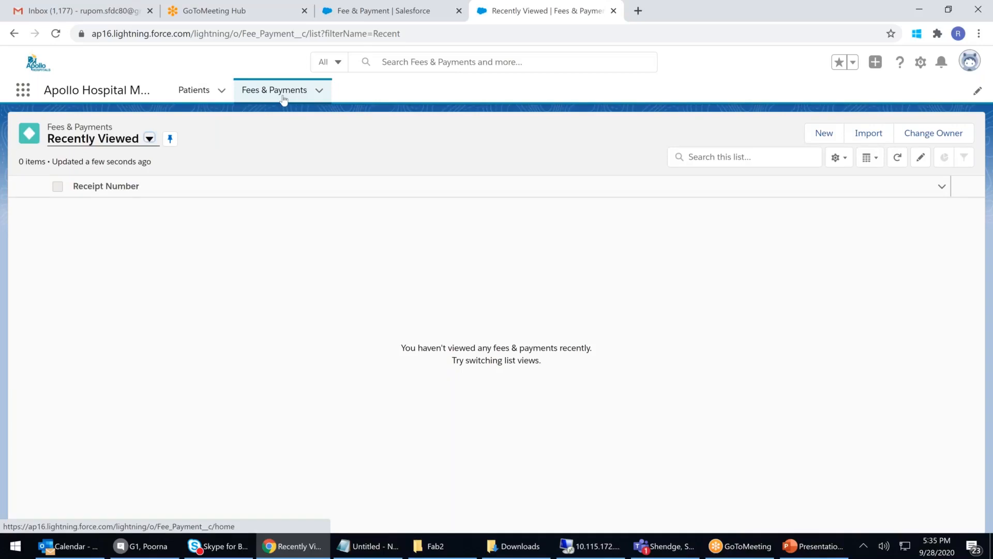
pyautogui.click(824, 134)
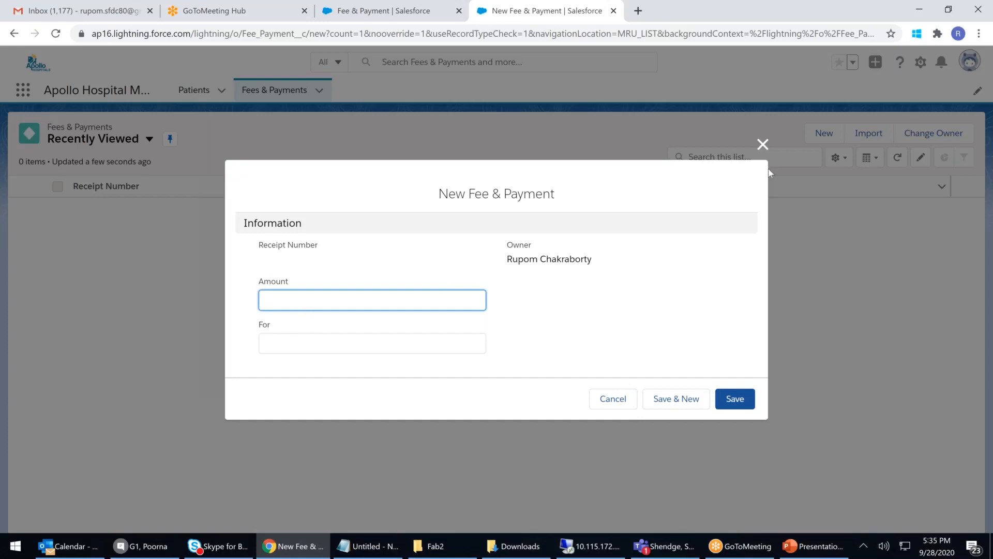
pyautogui.click(764, 144)
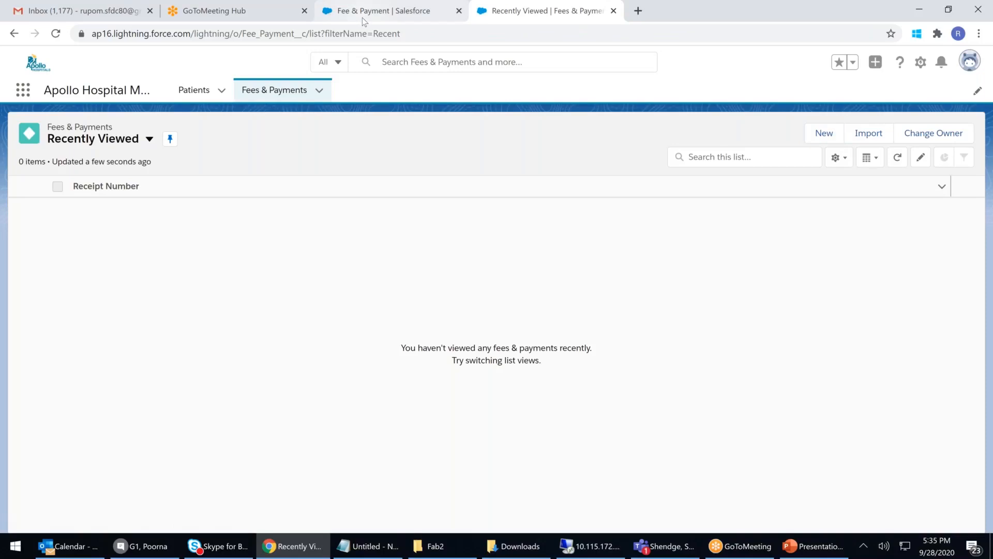
pyautogui.click(362, 18)
# Step: Start a new Master-Detail Relationship field on Fee & Payment
pyautogui.click(764, 217)
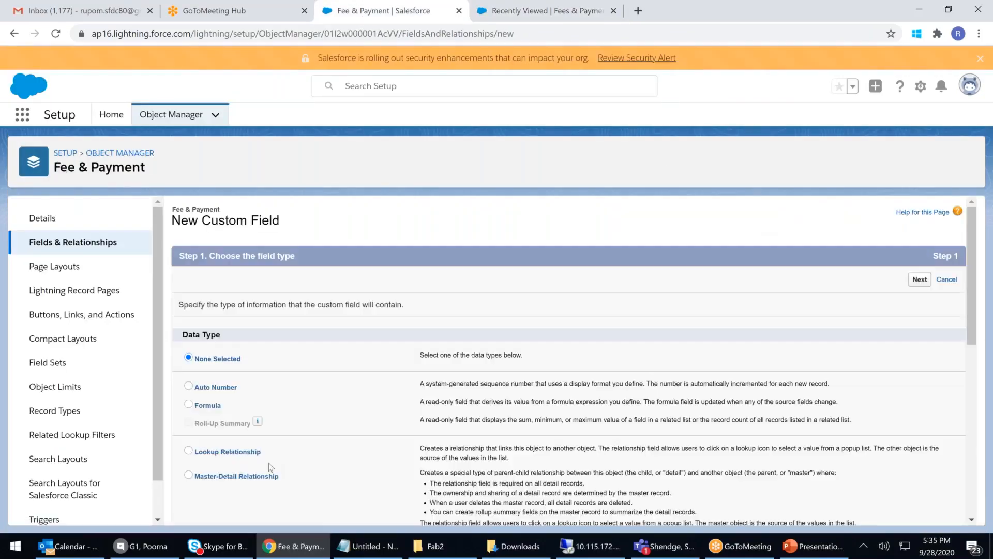
pyautogui.scroll(-1, 268, 462)
pyautogui.scroll(-1, 269, 465)
pyautogui.click(236, 411)
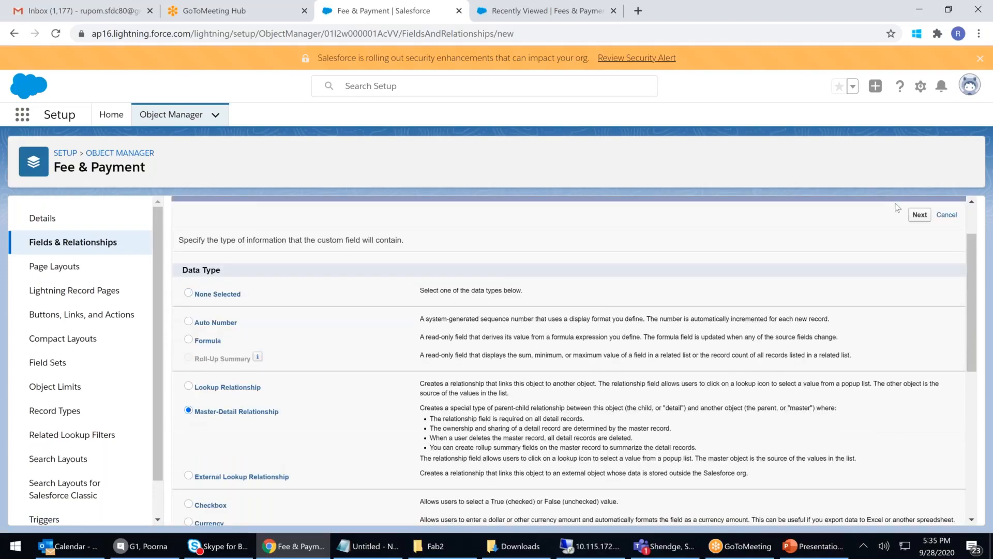
pyautogui.click(917, 216)
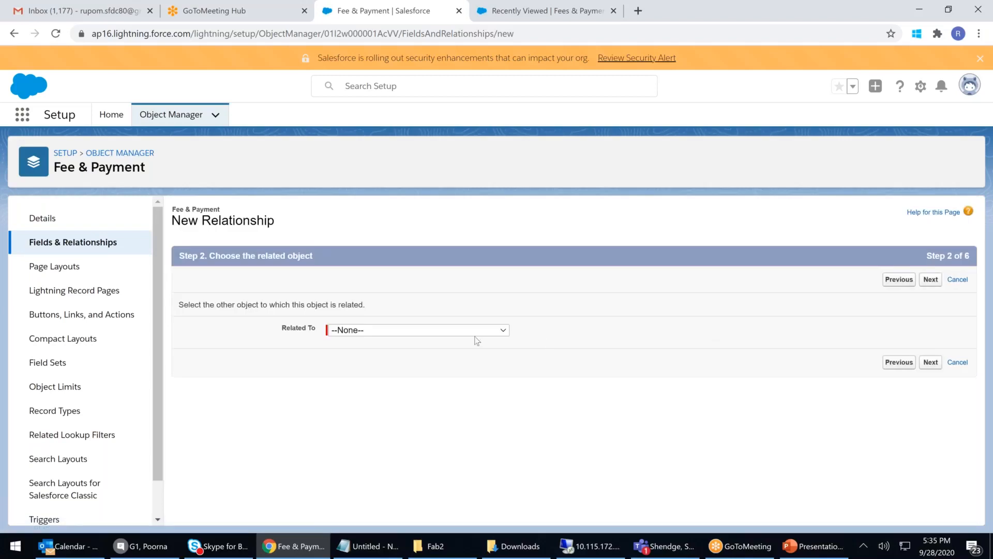
# Step: Choose Patient as the related object for the relationship
pyautogui.click(478, 331)
pyautogui.scroll(-8, 475, 230)
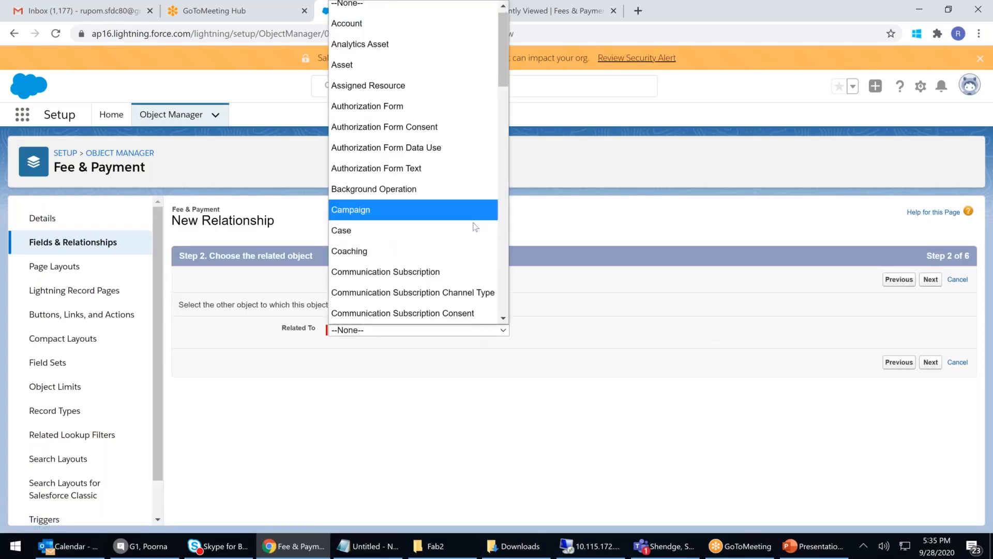
pyautogui.scroll(-8, 476, 232)
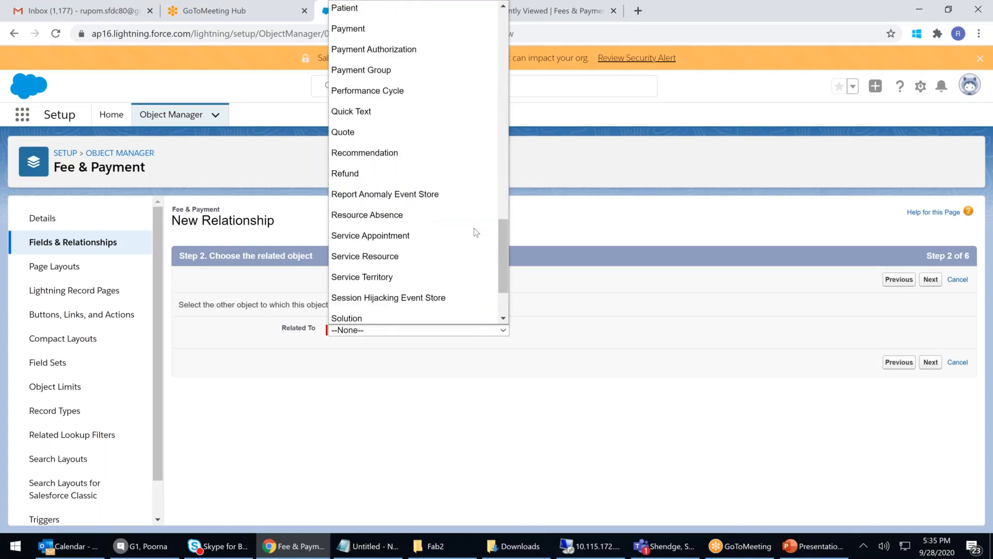
pyautogui.scroll(2, 476, 231)
pyautogui.click(337, 136)
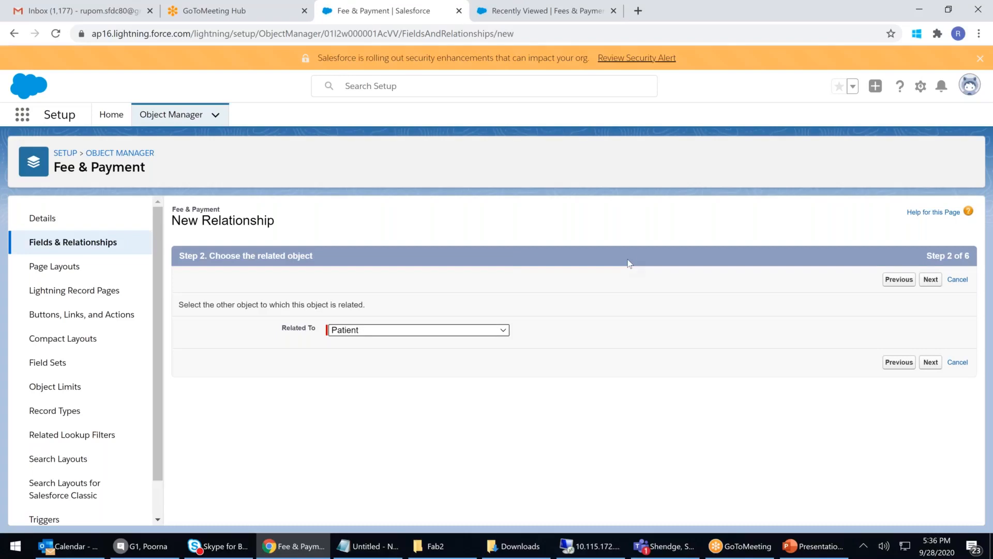
pyautogui.moveTo(62, 168); pyautogui.dragTo(147, 169)
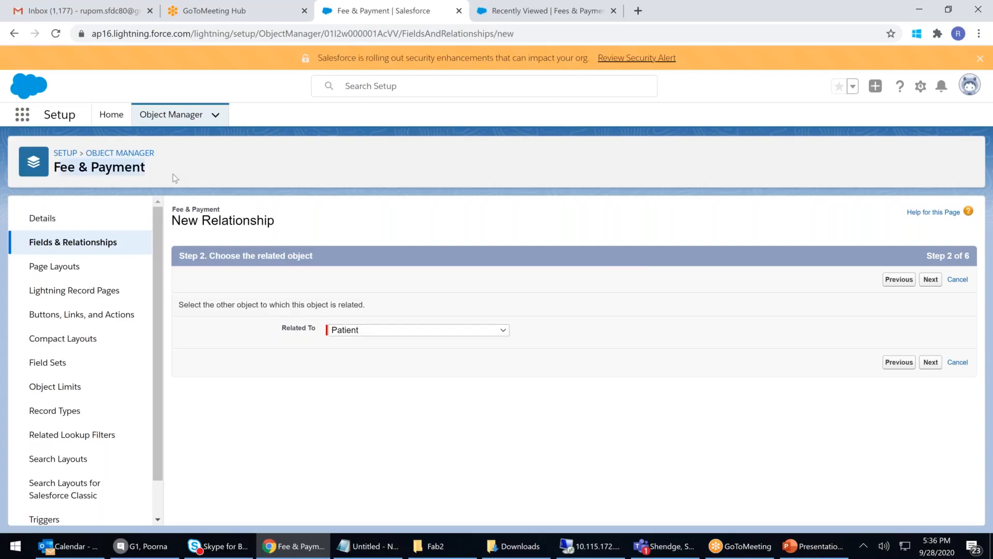
pyautogui.click(136, 172)
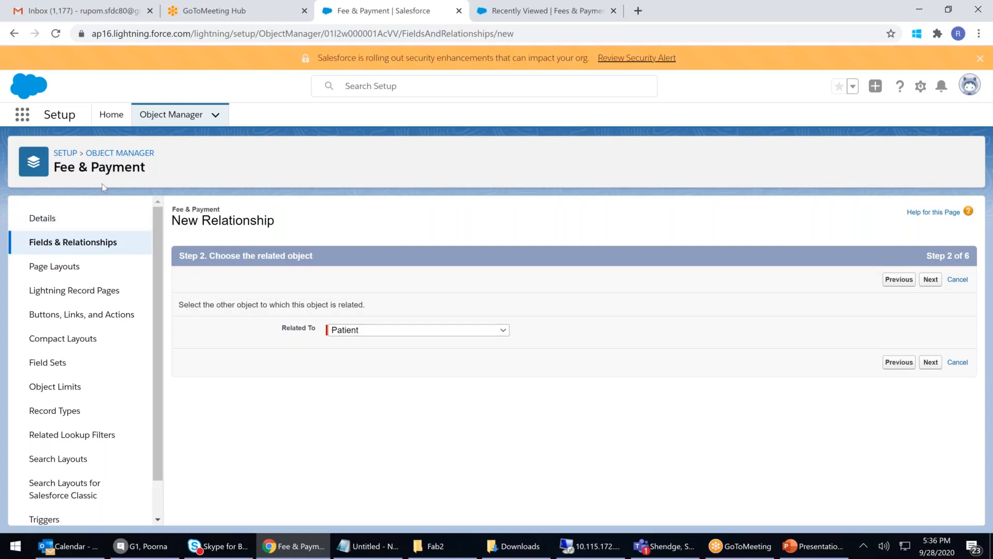
pyautogui.moveTo(76, 167); pyautogui.dragTo(140, 169)
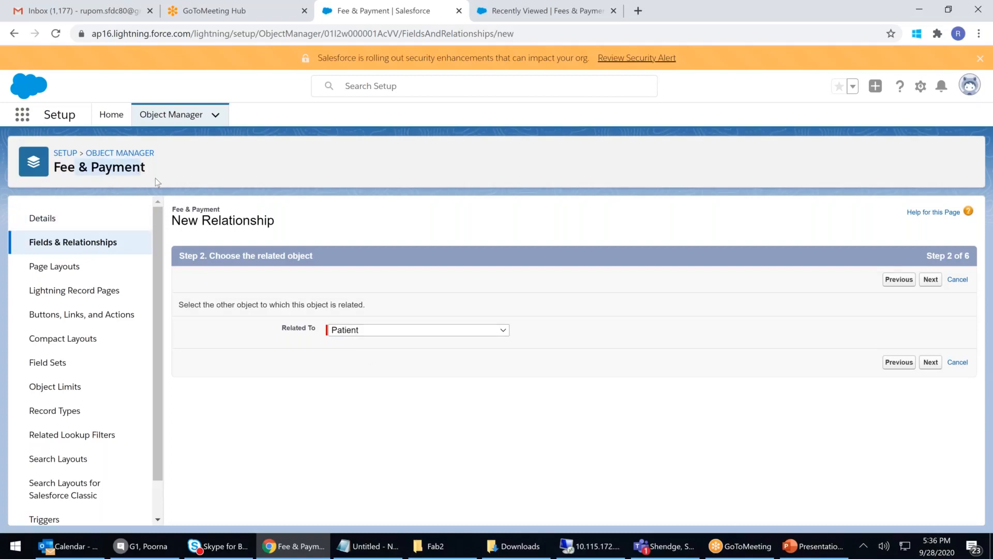
# Step: In PowerPoint, add a new second slide with the Blank layout
pyautogui.click(802, 549)
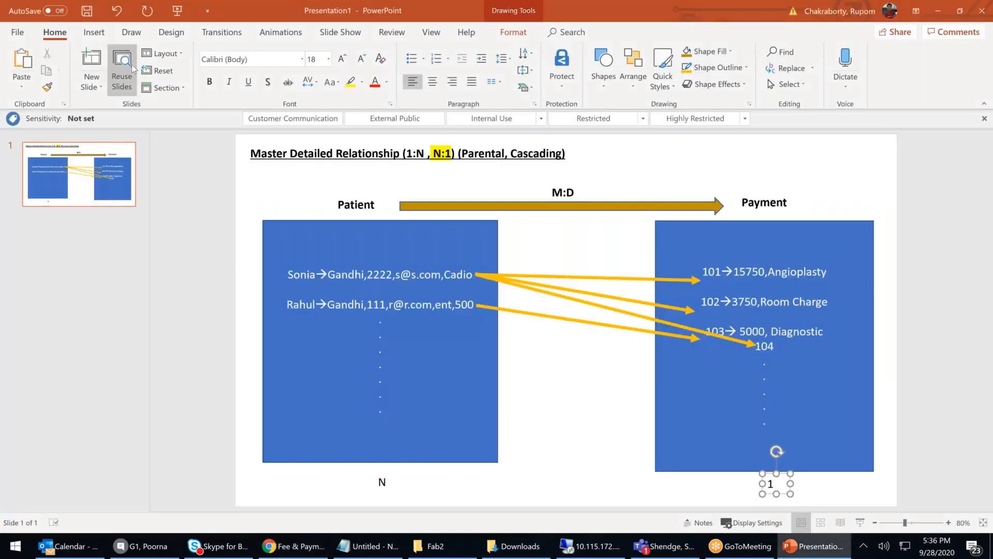
pyautogui.click(83, 94)
pyautogui.press('Escape')
pyautogui.click(126, 231)
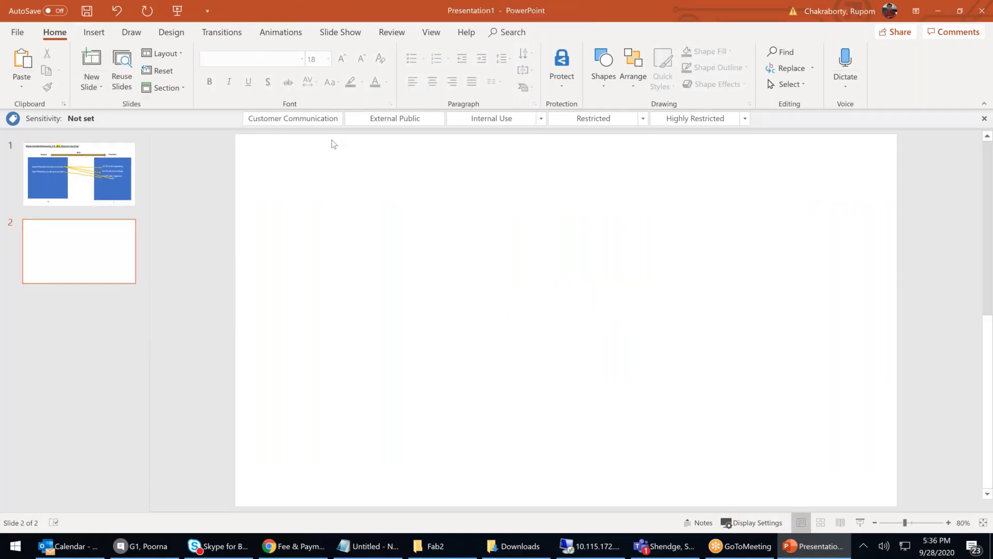
# Step: Draw a blue rectangle toward the upper left of the blank slide
pyautogui.click(617, 82)
pyautogui.click(604, 83)
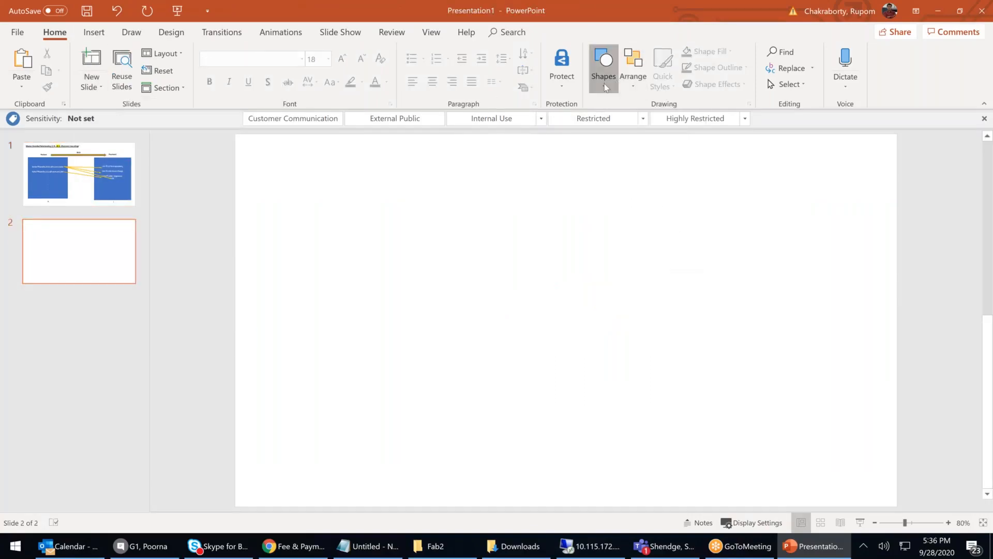
pyautogui.click(607, 86)
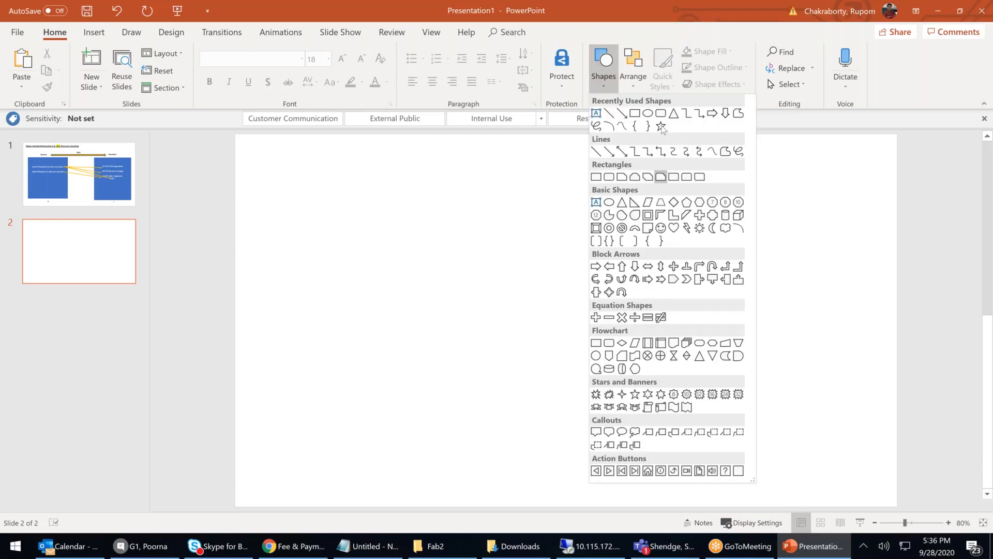
pyautogui.click(635, 113)
pyautogui.moveTo(315, 196); pyautogui.dragTo(454, 343)
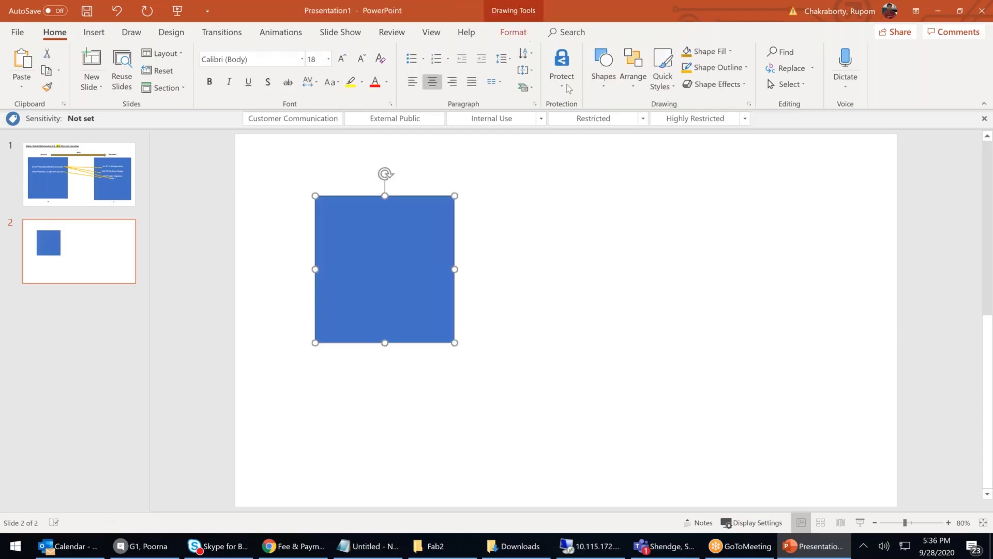
pyautogui.click(603, 83)
pyautogui.click(596, 113)
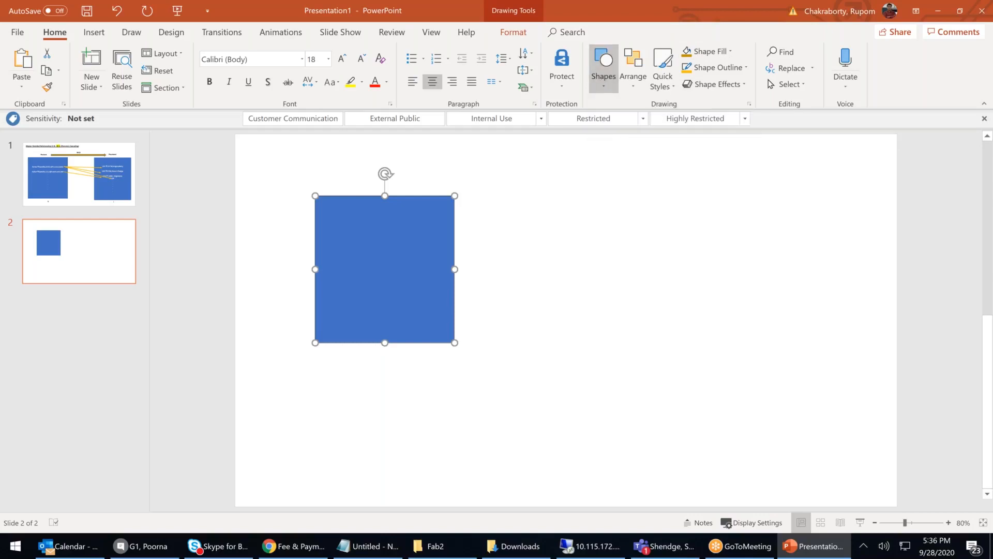
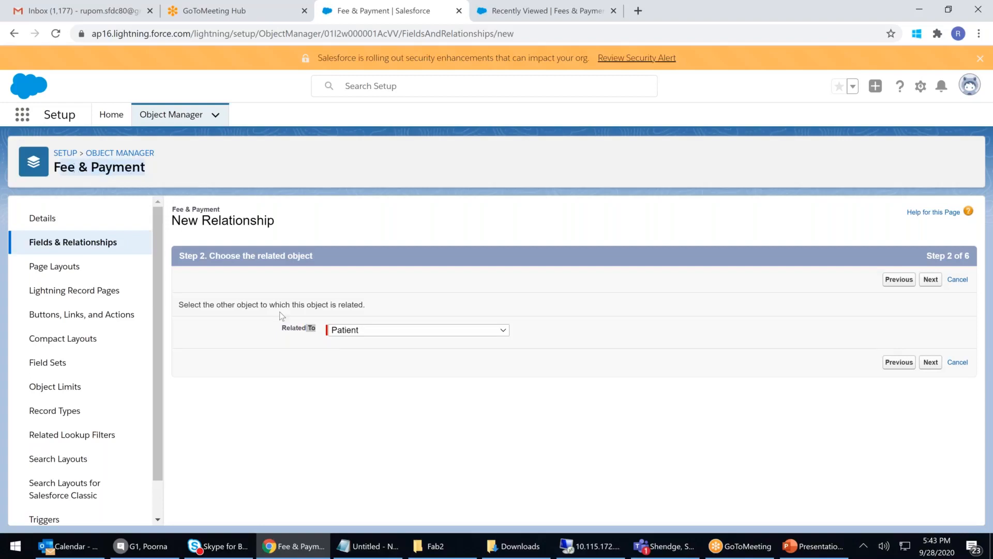
# Step: Keep Patient as the Related To object on step 2 of the Fee & Payment relationship wizard
pyautogui.click(370, 372)
pyautogui.click(376, 330)
pyautogui.click(377, 331)
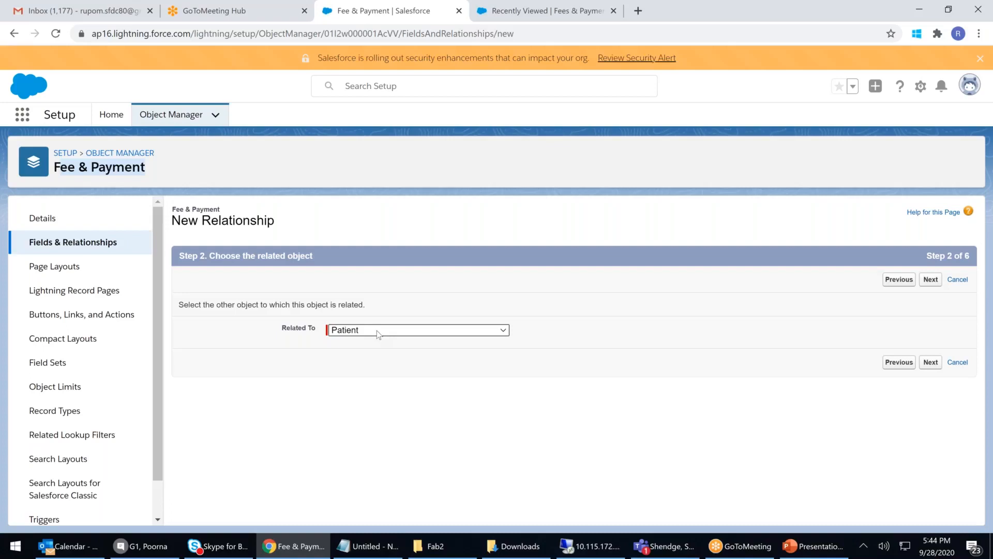
pyautogui.moveTo(63, 166); pyautogui.dragTo(121, 171)
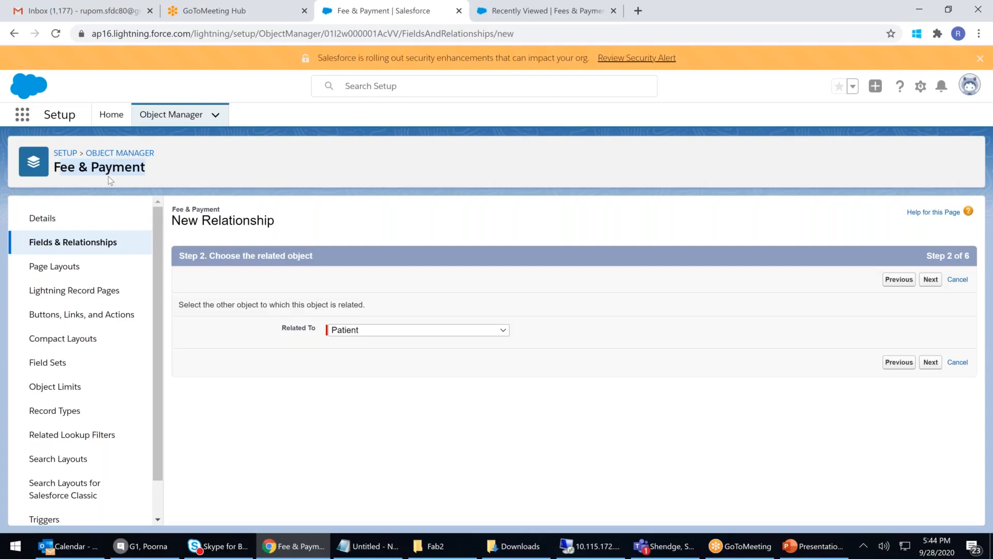
# Step: Back in the Apollo Hospital app, view the six Patients records, then the empty Fees & Payments list
pyautogui.click(309, 549)
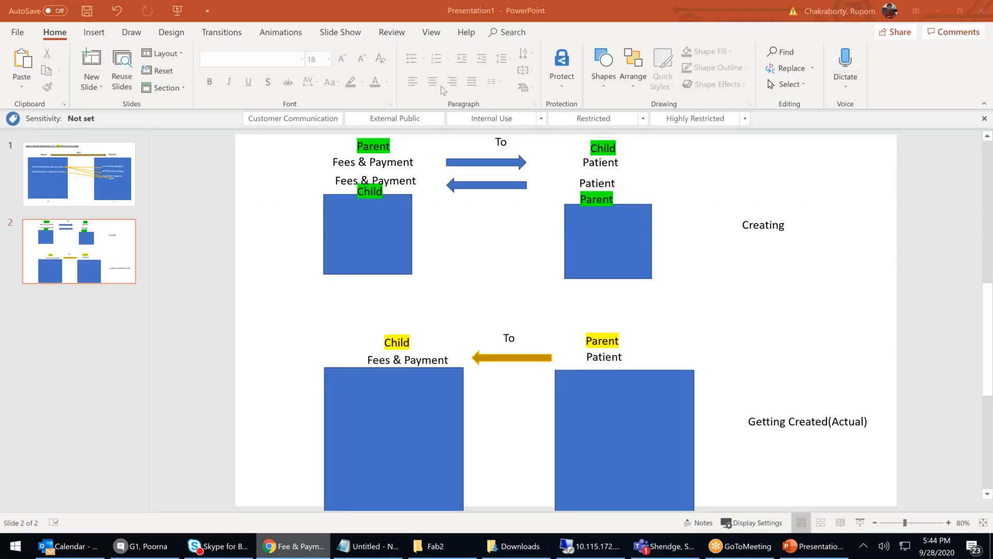
pyautogui.hotkey('alt', 'Tab')
pyautogui.click(543, 11)
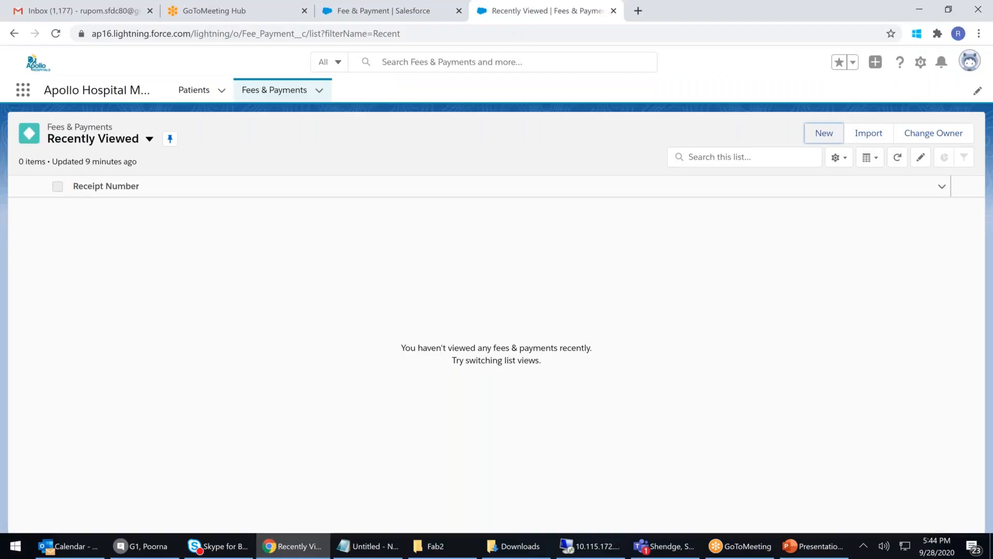
pyautogui.click(196, 90)
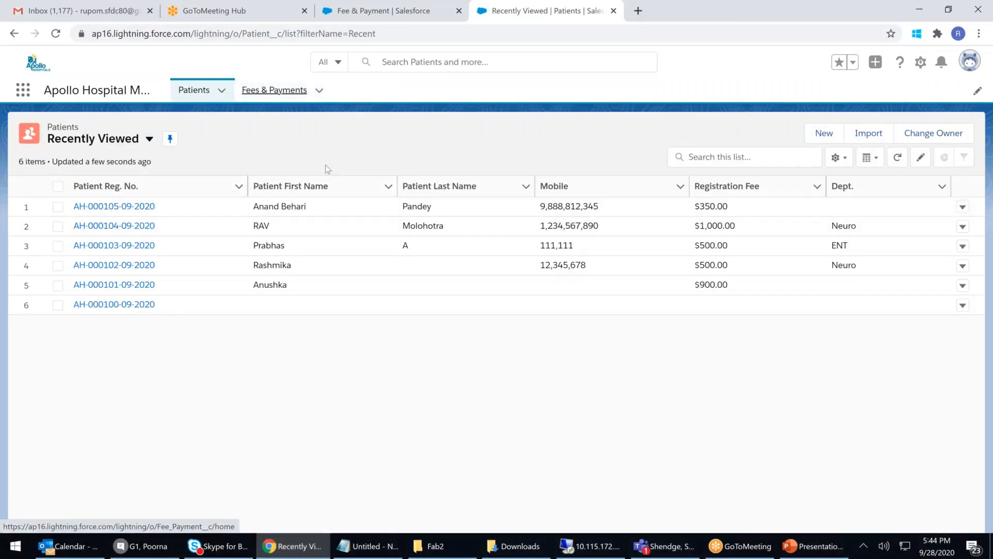
pyautogui.click(284, 93)
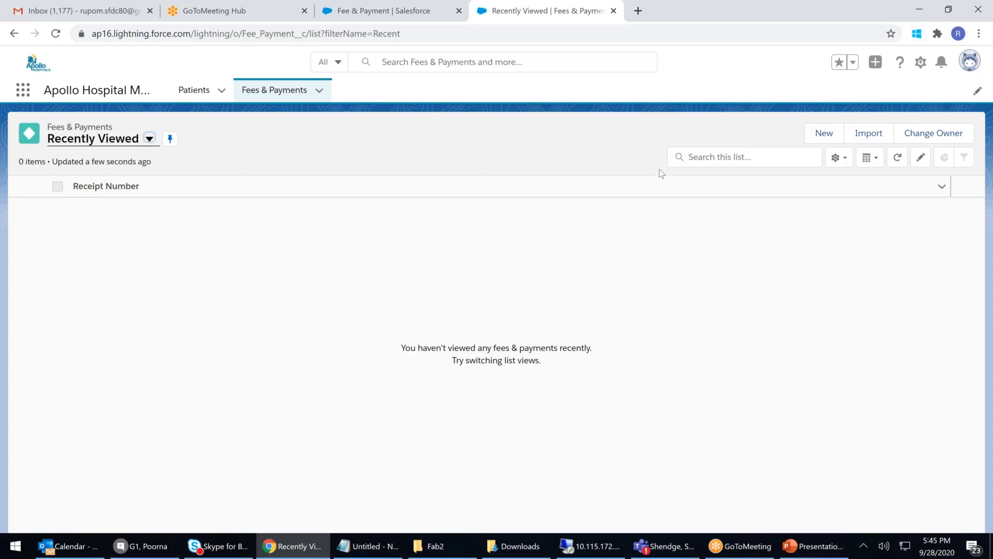
# Step: Review the Patient parent / Fees & Payment child slide, then return to the relationship wizard
pyautogui.click(923, 12)
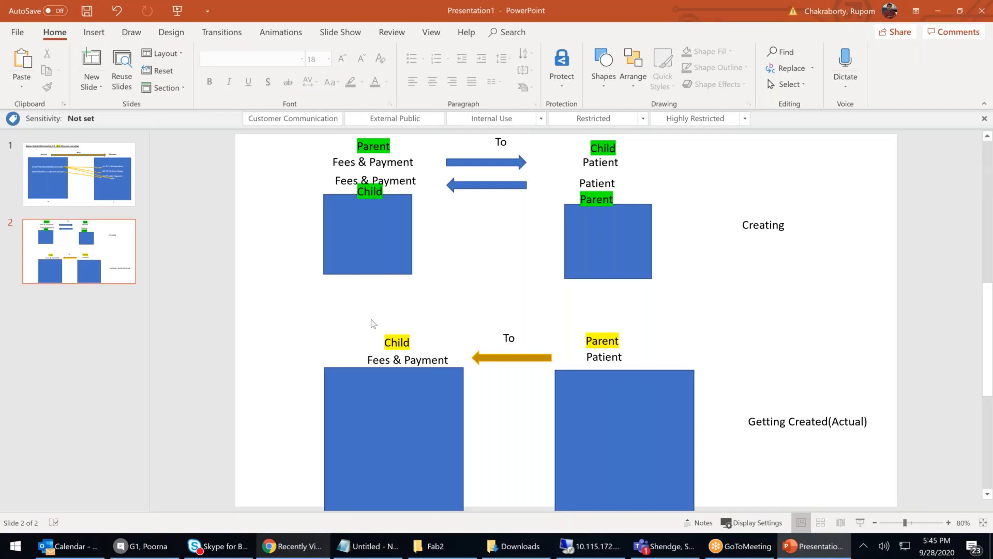
pyautogui.click(294, 546)
pyautogui.click(383, 13)
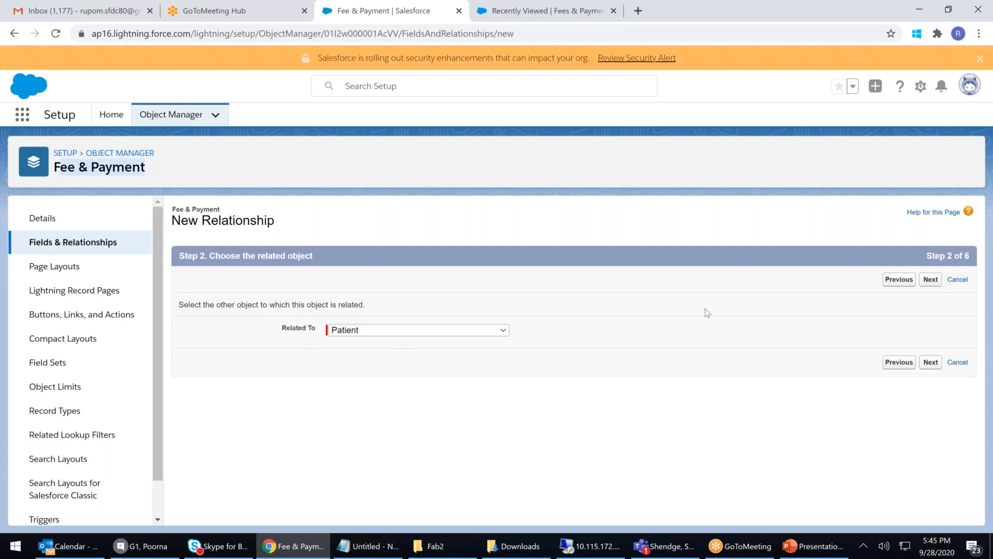
# Step: Accept the defaults on wizard steps 3–5 and save the Patient__c master-detail field
pyautogui.click(930, 279)
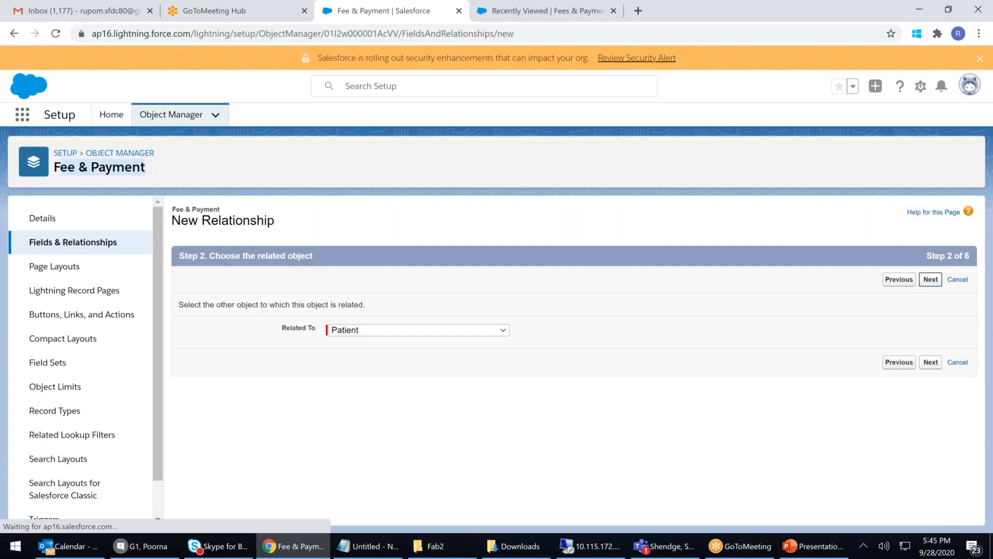
pyautogui.click(378, 338)
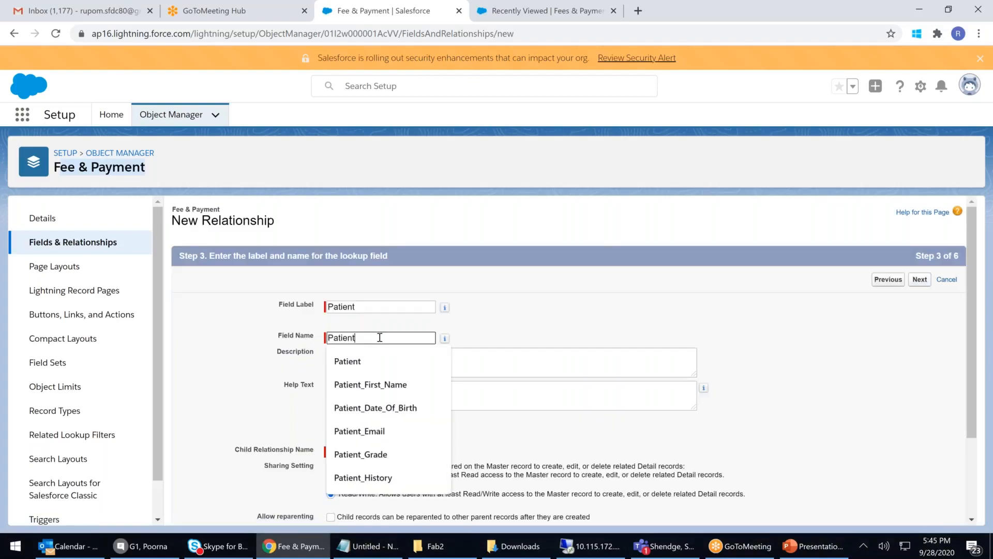
pyautogui.click(919, 280)
pyautogui.click(919, 281)
pyautogui.click(933, 280)
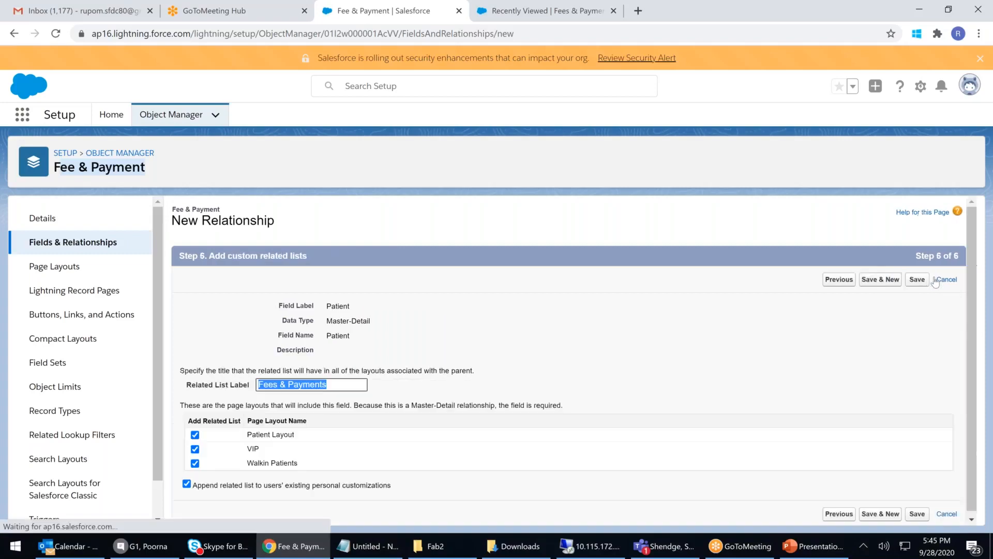
pyautogui.click(915, 282)
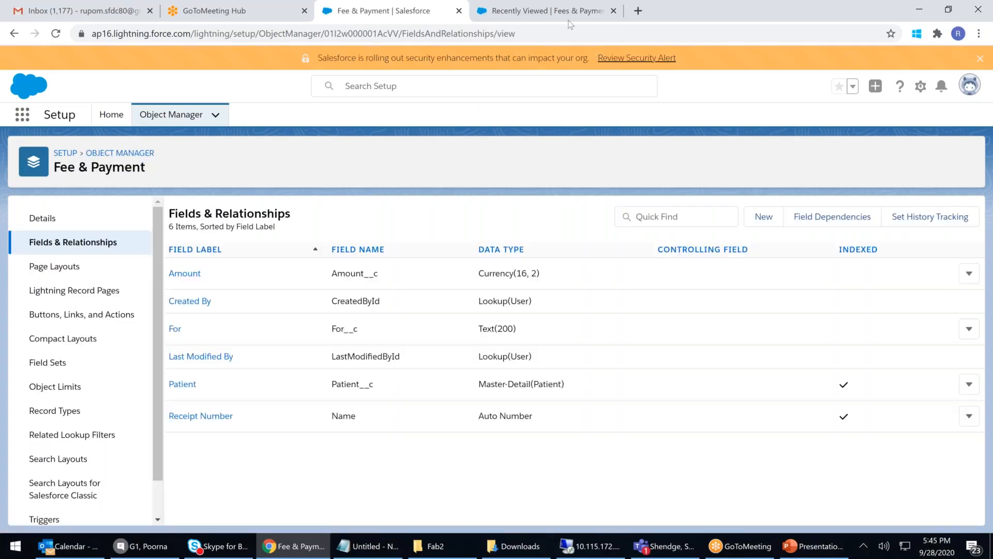
pyautogui.click(543, 10)
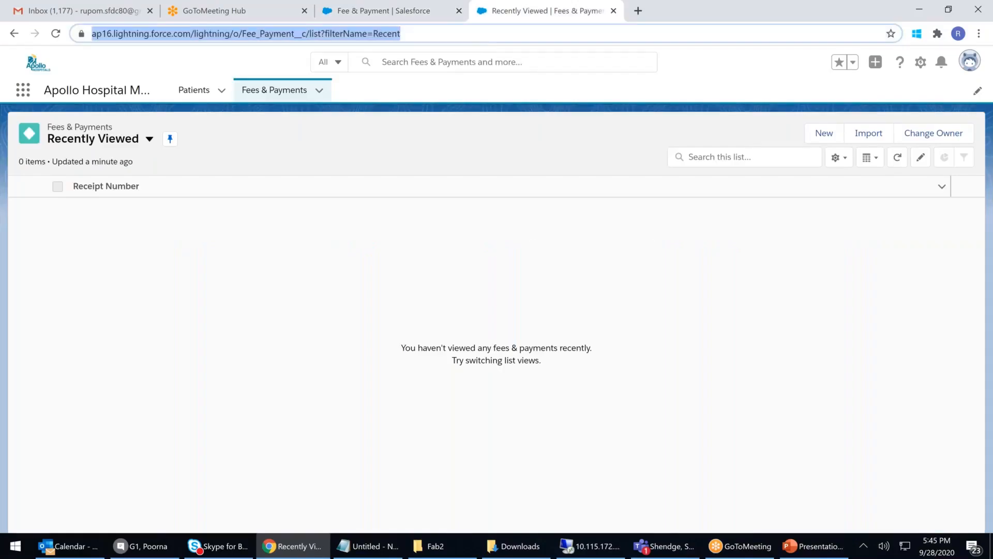
# Step: Reload the Fees & Payments page and switch to the Sales app via the App Launcher
pyautogui.press('Return')
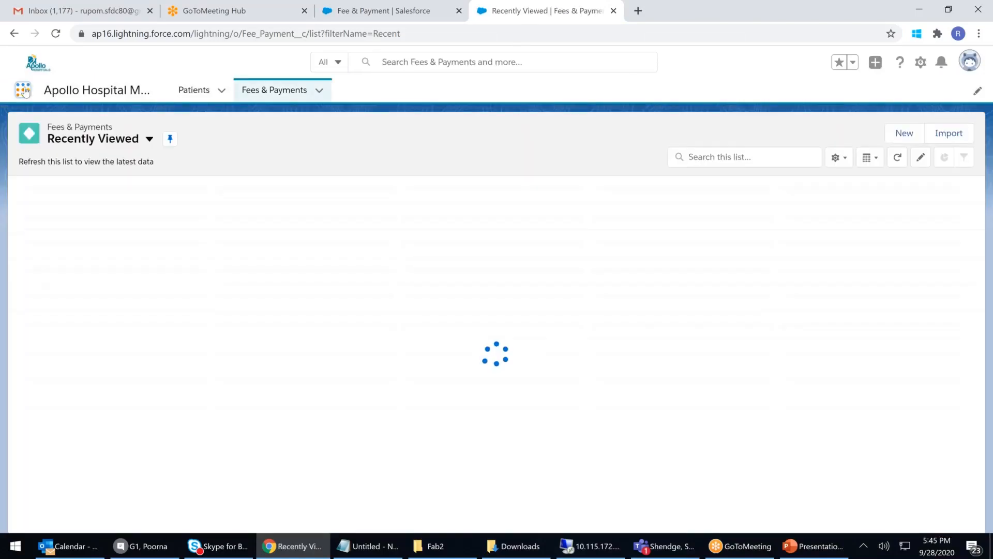
pyautogui.click(22, 90)
pyautogui.click(29, 319)
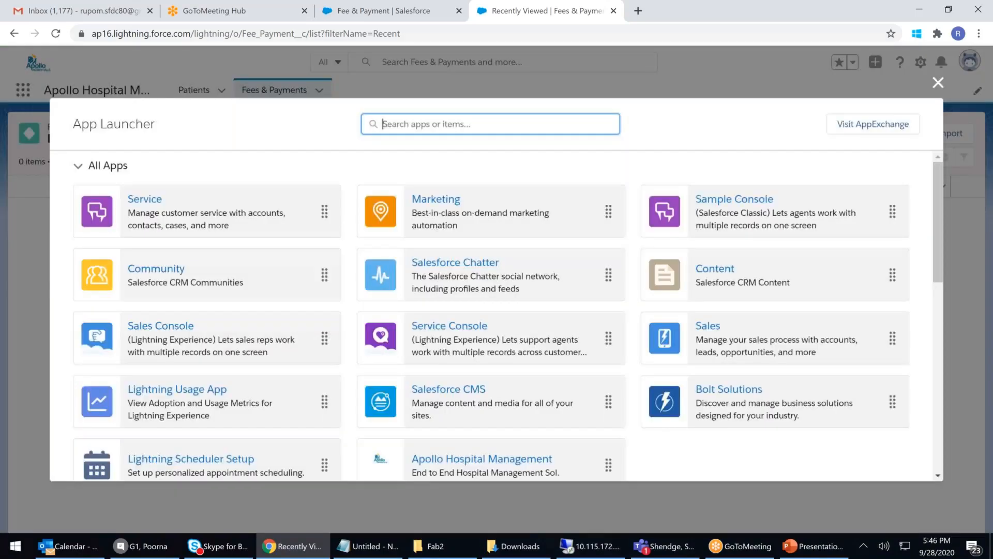
pyautogui.click(702, 328)
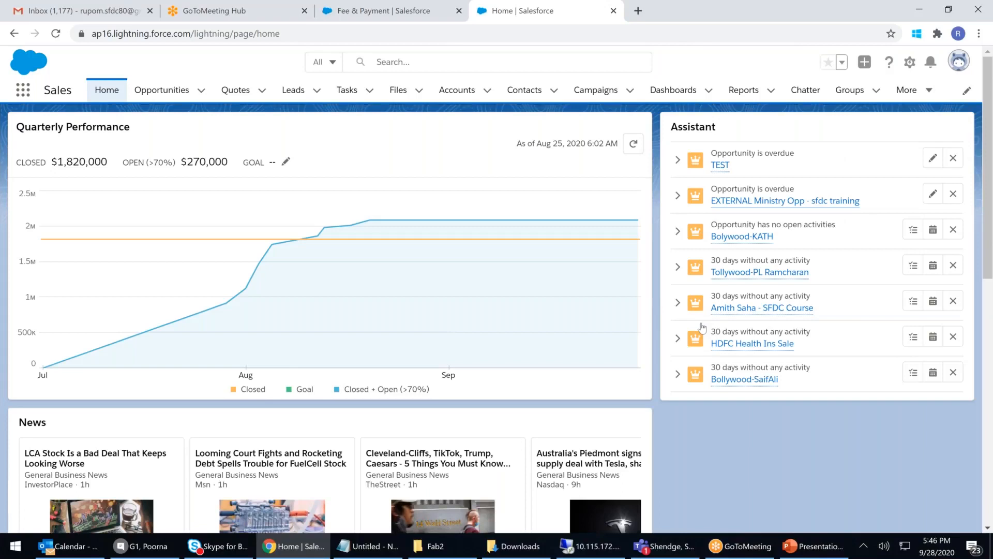
pyautogui.moveTo(521, 363)
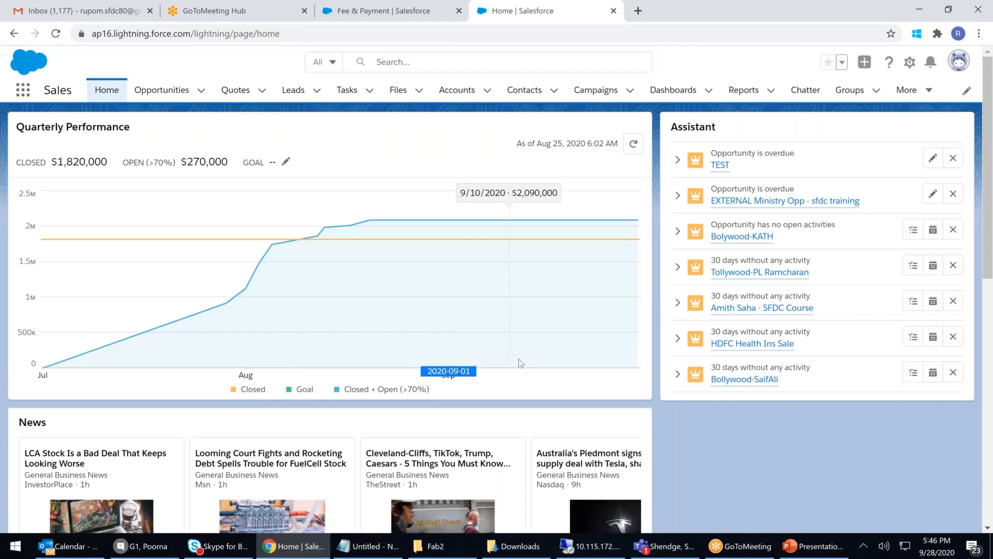
pyautogui.scroll(-1, 479, 440)
pyautogui.scroll(-2, 478, 440)
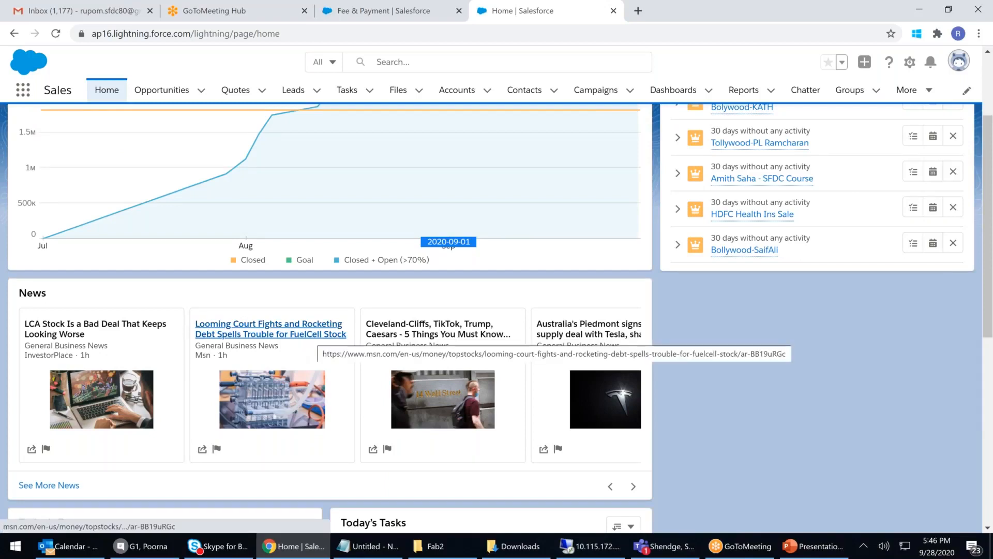
pyautogui.scroll(3, 305, 331)
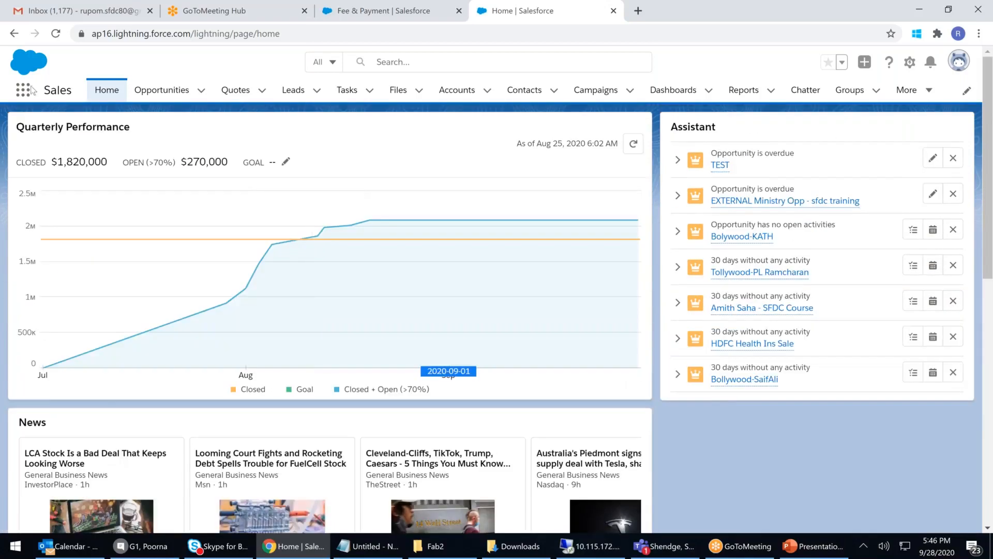
# Step: Return to Apollo Hospital Management, reload, and start a new Fee & Payment record
pyautogui.click(22, 90)
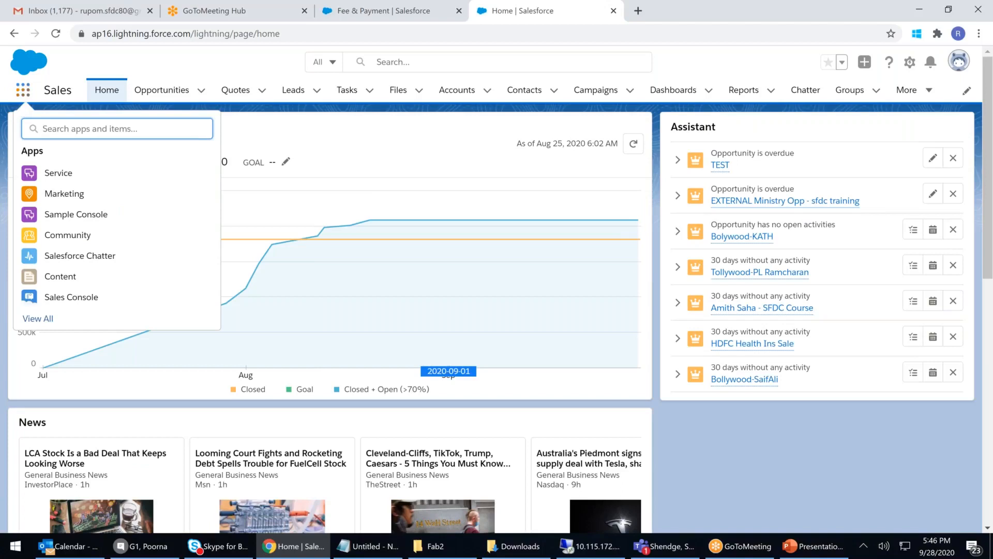
pyautogui.click(38, 318)
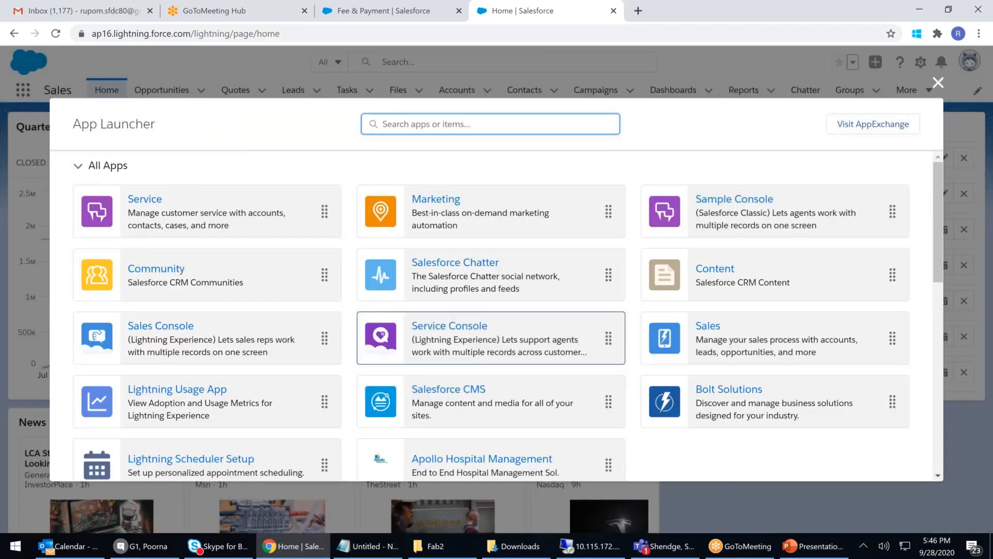
pyautogui.scroll(-2, 515, 332)
pyautogui.click(515, 332)
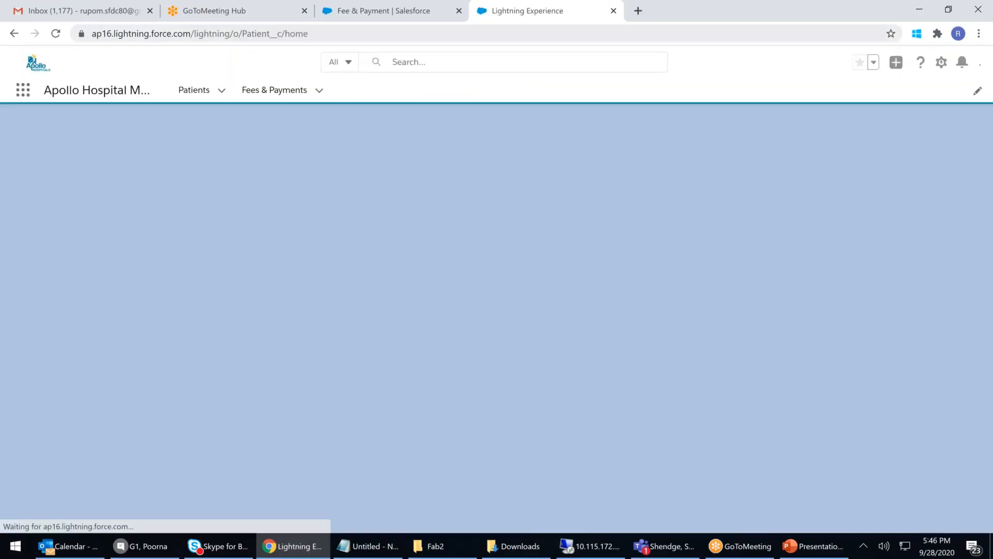
pyautogui.click(363, 34)
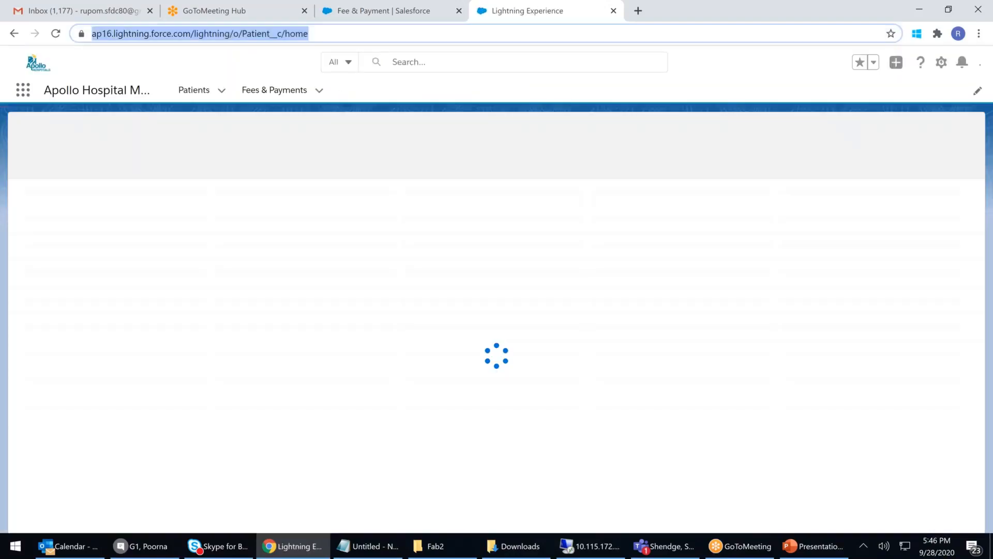
pyautogui.press('Return')
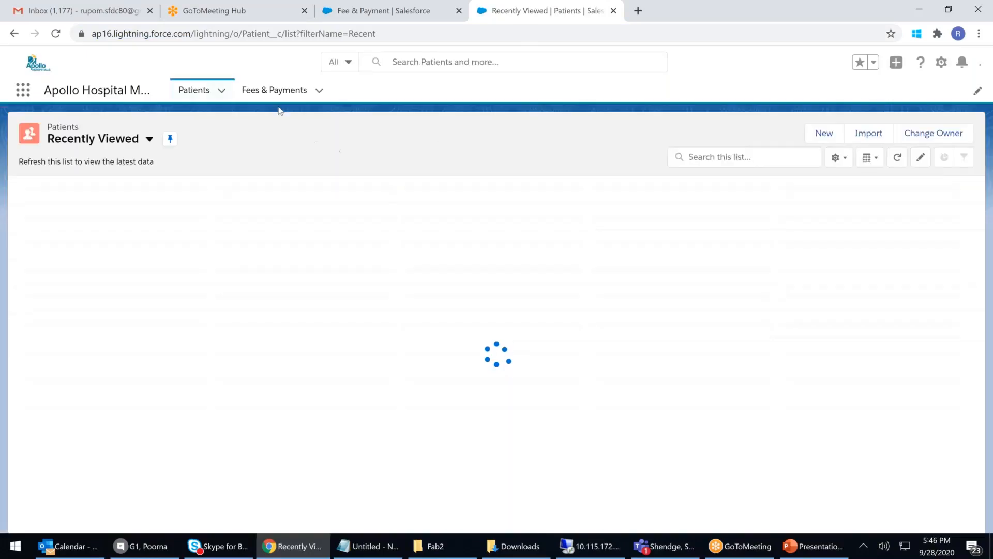
pyautogui.click(284, 91)
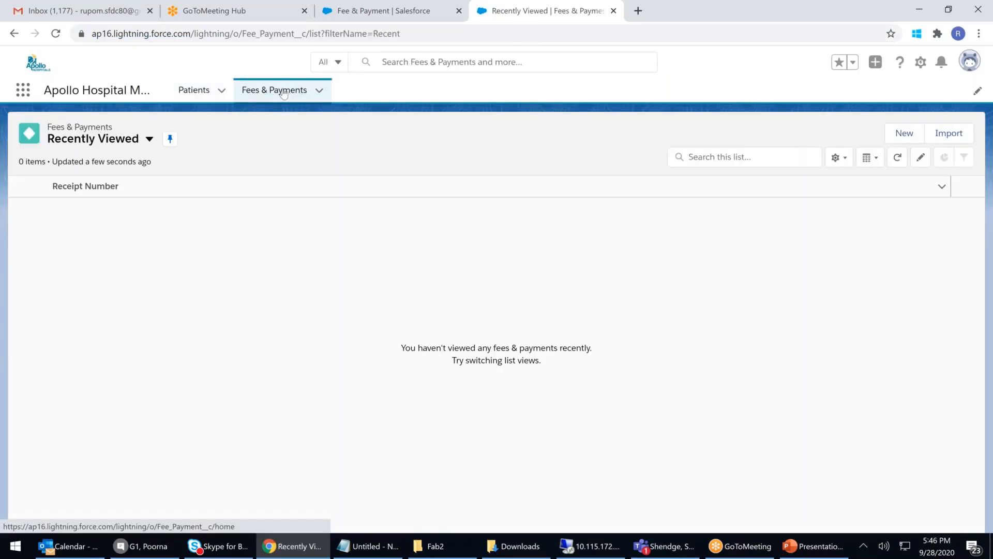
pyautogui.click(905, 134)
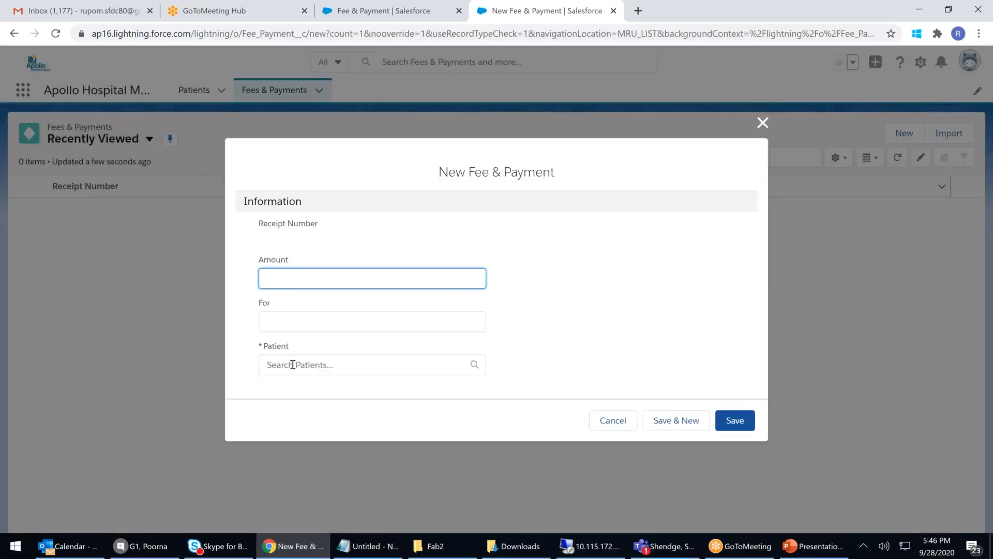
# Step: Enter amount 15700 and 'Angioplasty' in the For field of the new fee
pyautogui.click(293, 365)
pyautogui.scroll(-1, 311, 364)
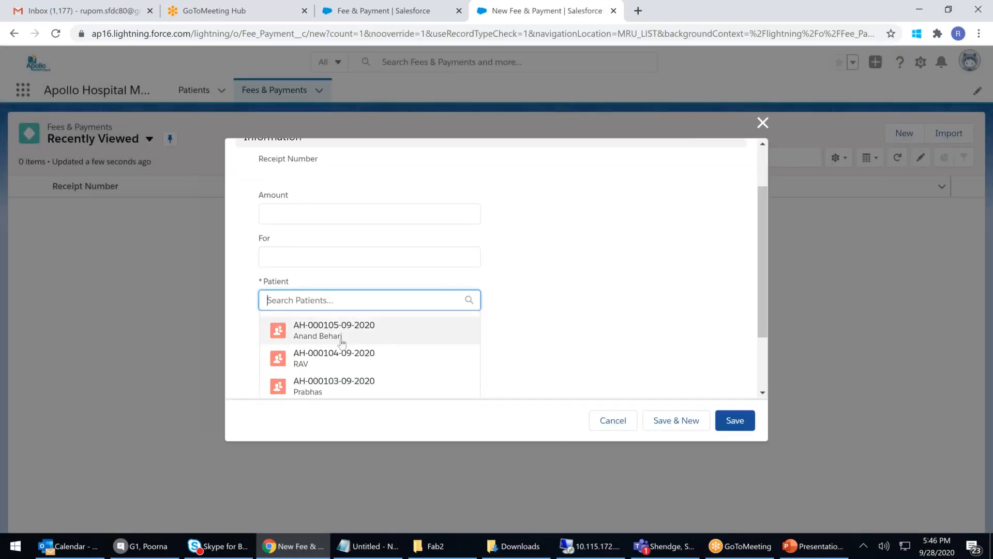
pyautogui.click(294, 218)
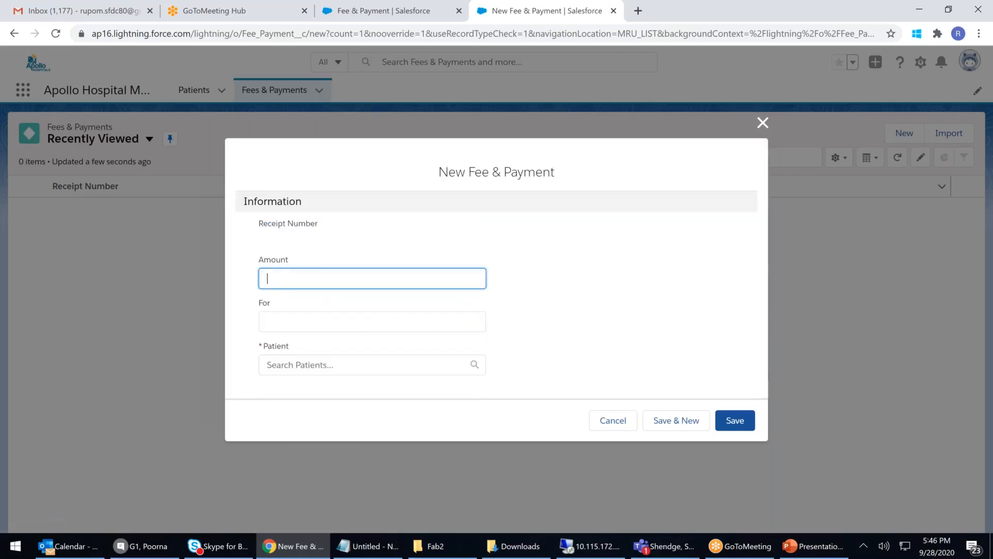
pyautogui.write('15700')
pyautogui.click(285, 315)
pyautogui.write('An')
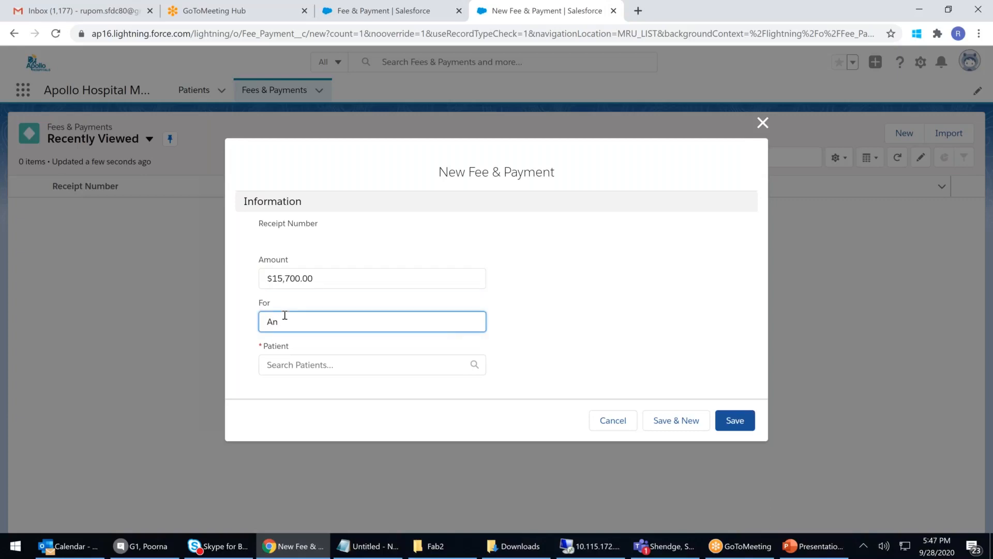
pyautogui.write('giopla')
pyautogui.click(340, 365)
pyautogui.scroll(-3, 357, 341)
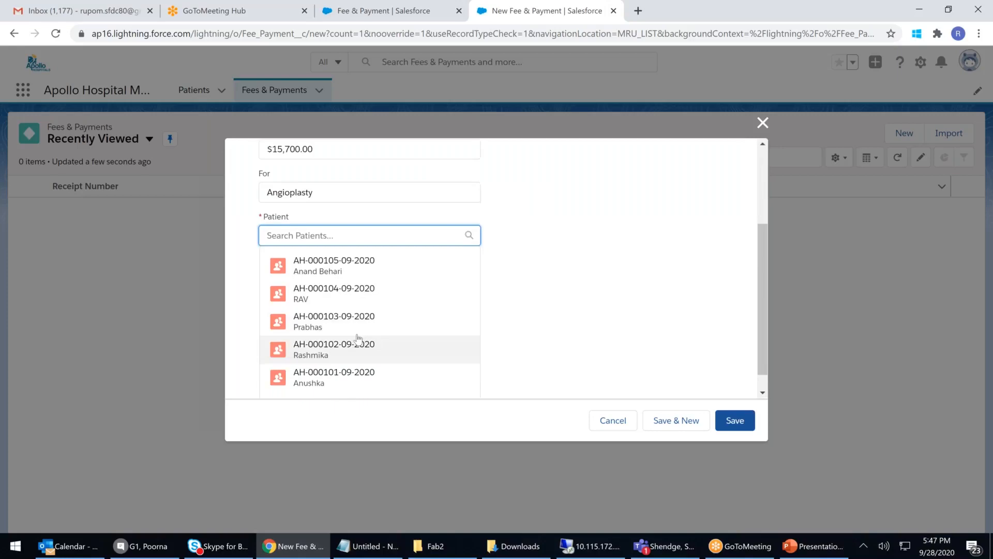
pyautogui.scroll(-1, 357, 339)
pyautogui.write('ra')
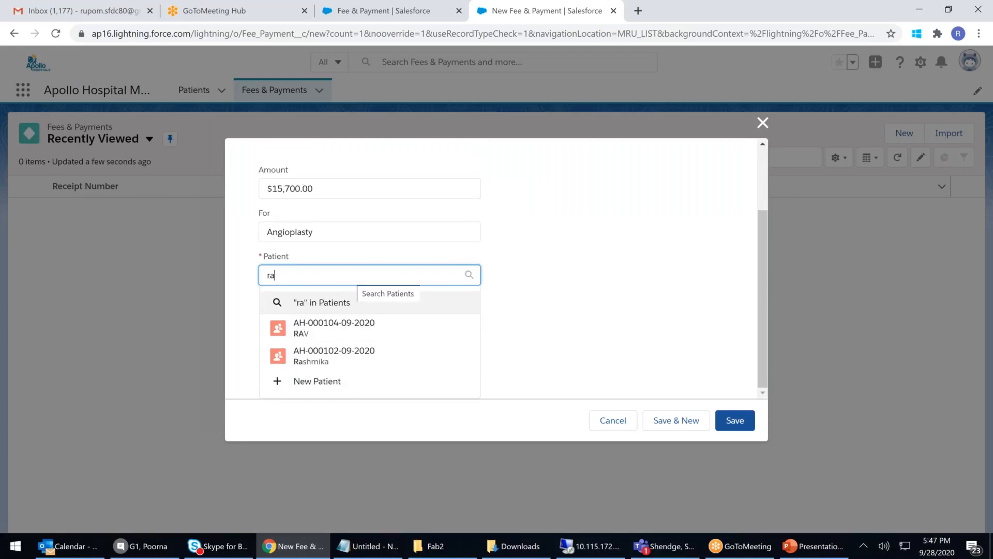
pyautogui.press('BackSpace')
pyautogui.press('BackSpace')
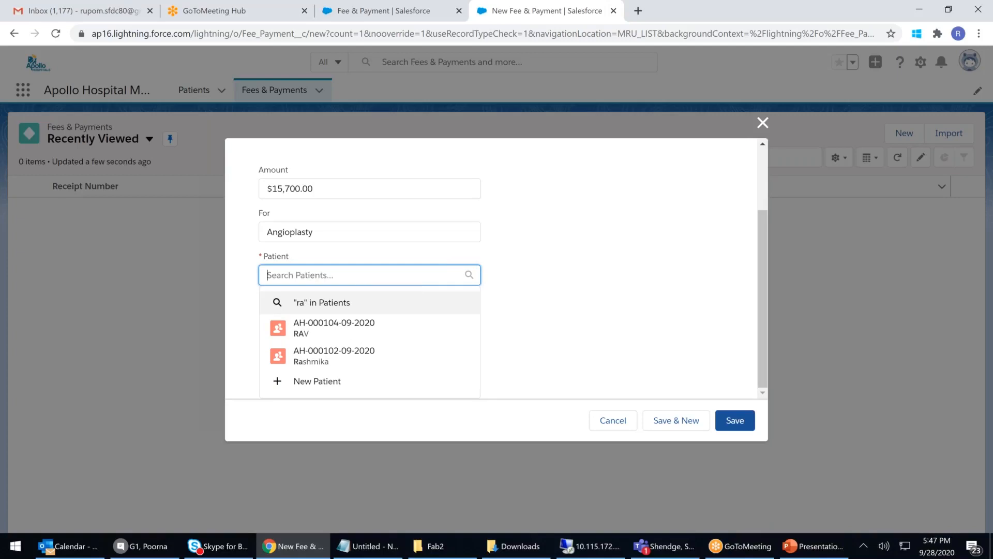
pyautogui.write('son')
pyautogui.press('BackSpace')
pyautogui.press('BackSpace')
pyautogui.press('BackSpace')
pyautogui.write('ra')
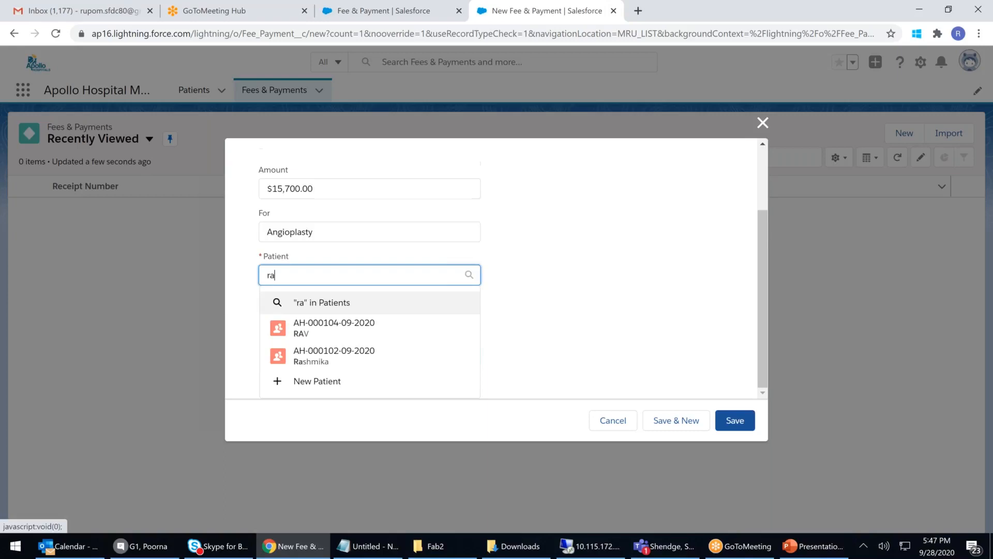
pyautogui.click(353, 356)
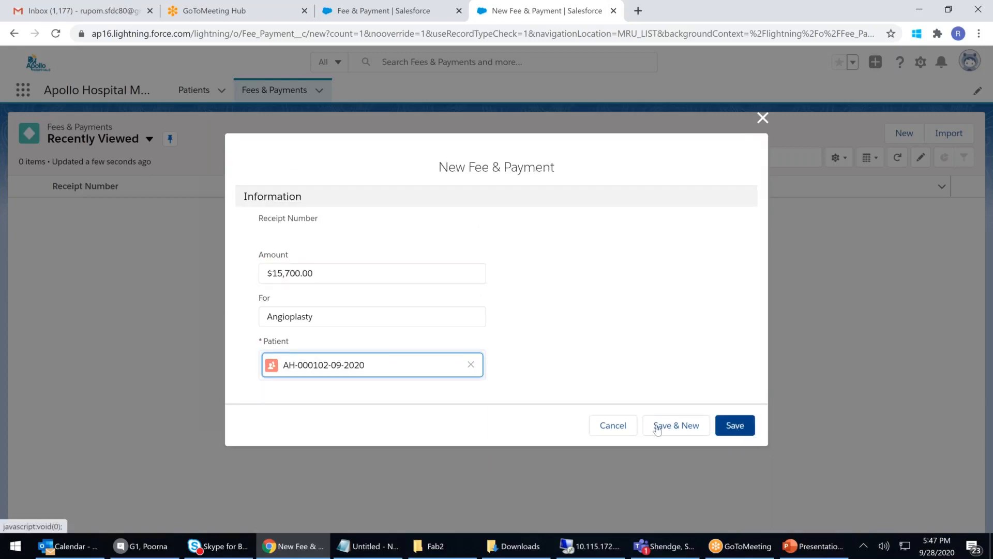
pyautogui.click(677, 428)
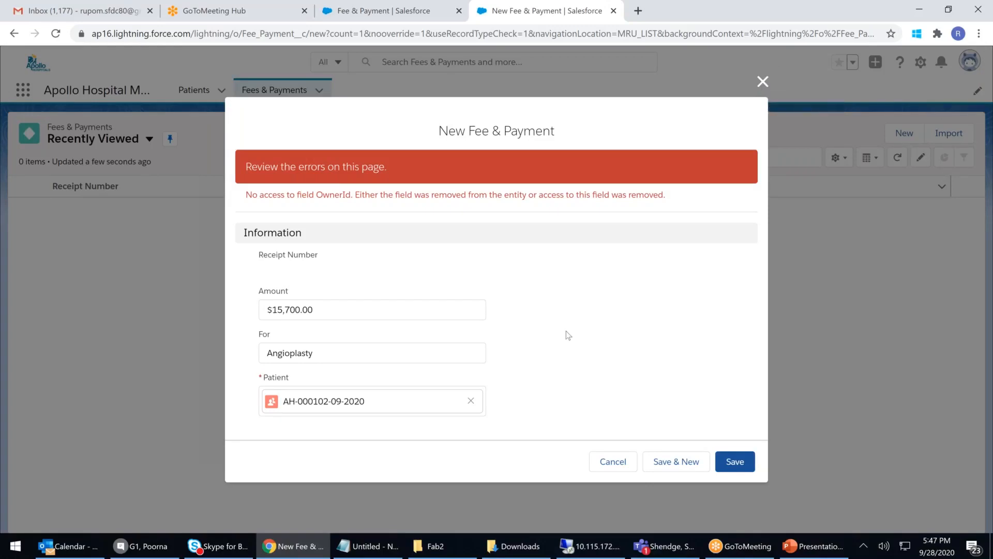
# Step: Close the failed payment form and reload the Fees & Payments page
pyautogui.click(763, 82)
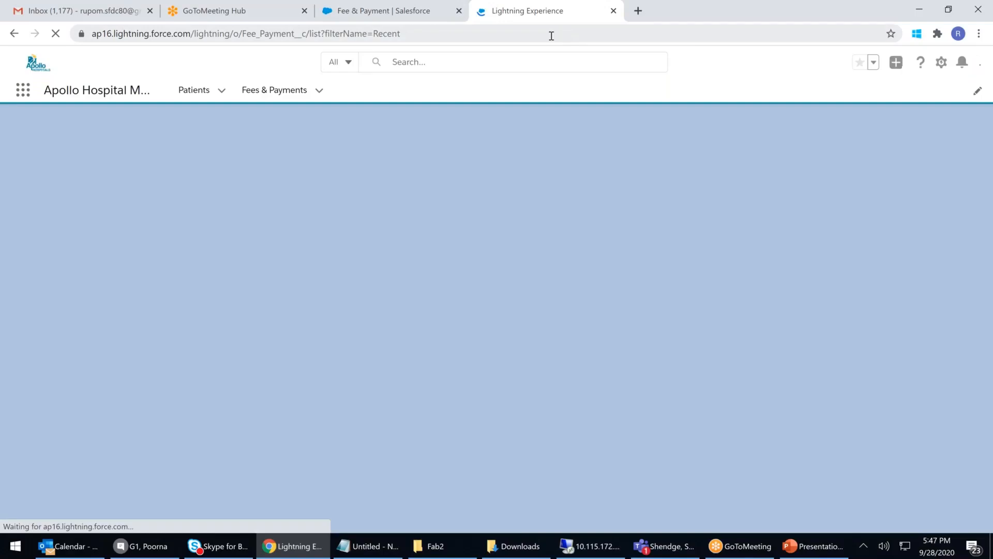
pyautogui.click(551, 36)
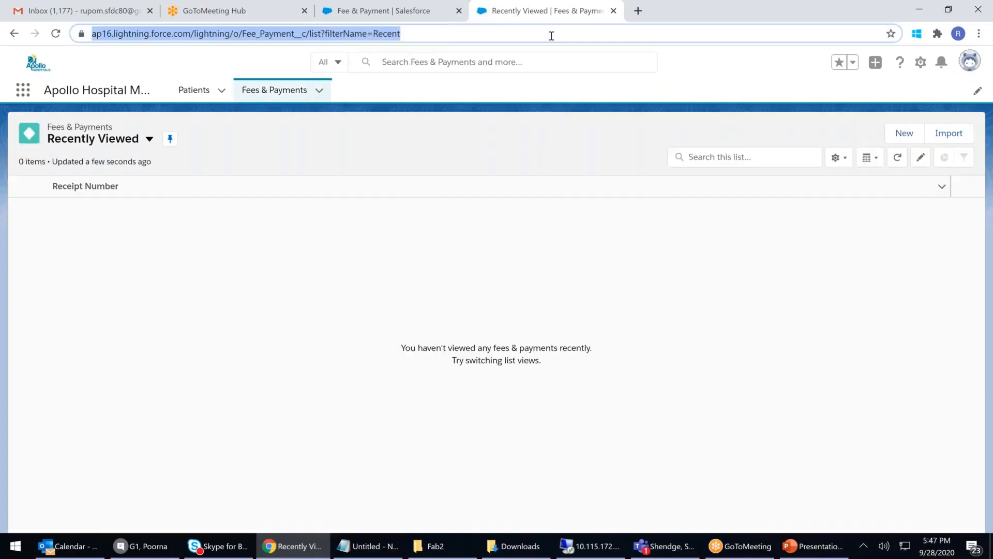
pyautogui.press('Return')
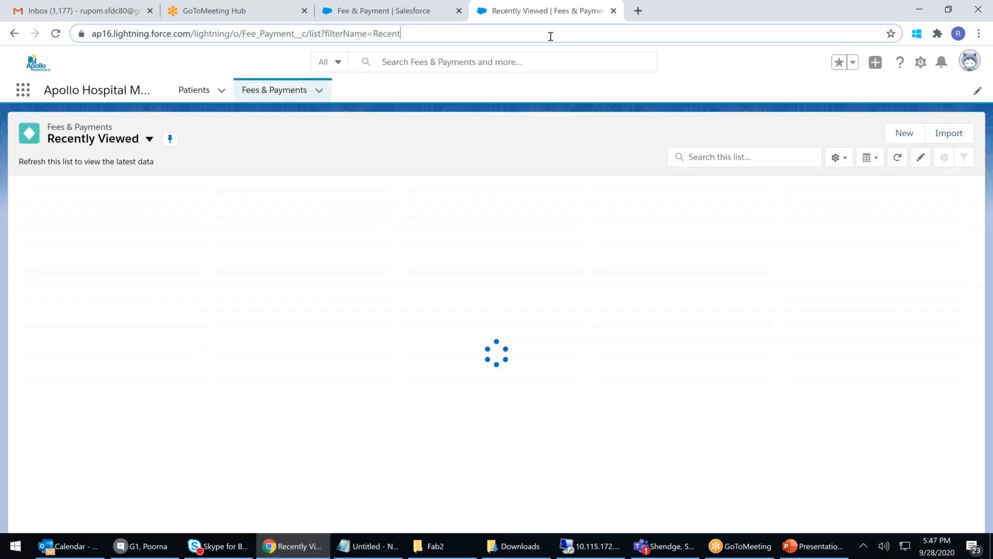
pyautogui.click(551, 36)
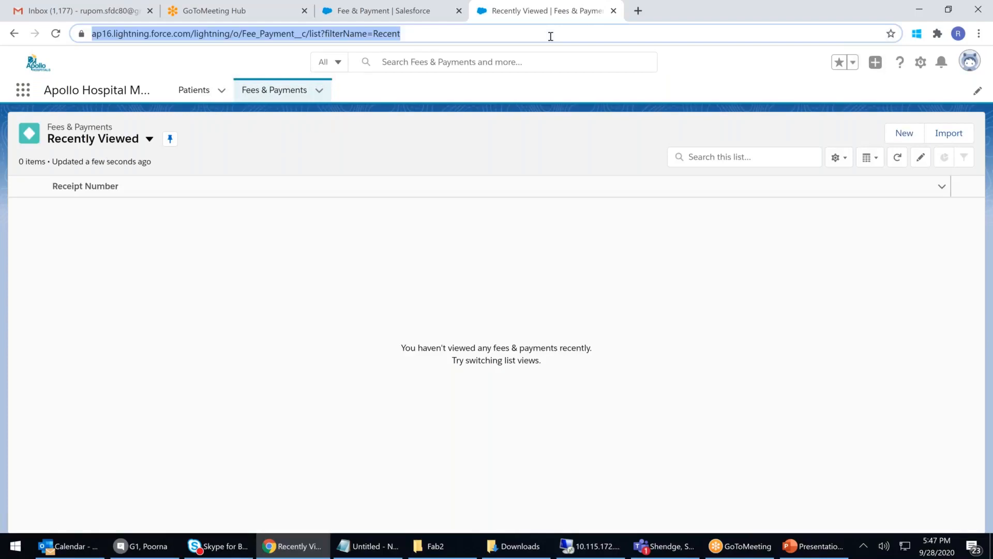
pyautogui.press('Return')
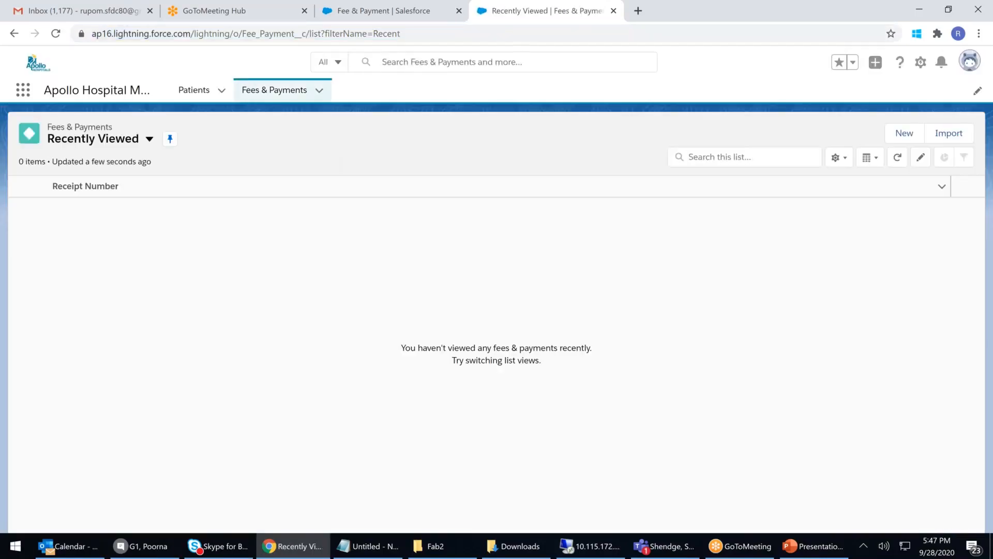
pyautogui.click(905, 135)
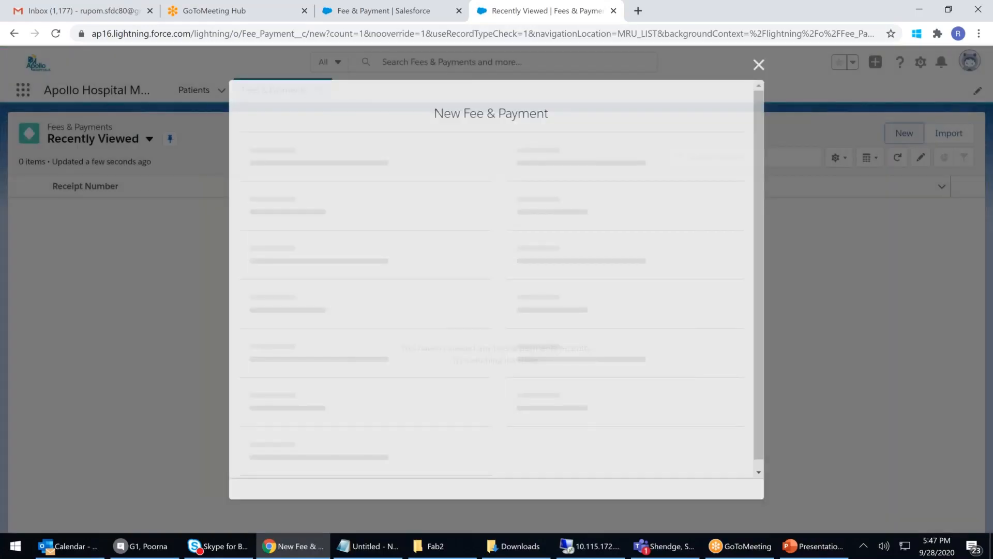
pyautogui.write('15,700')
pyautogui.click(272, 323)
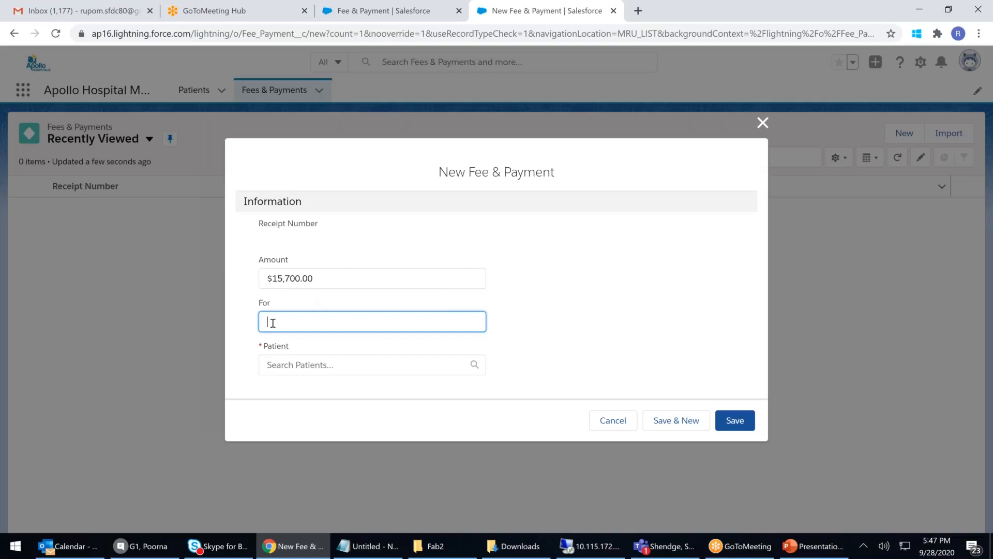
pyautogui.write('Agioplasty')
pyautogui.click(319, 368)
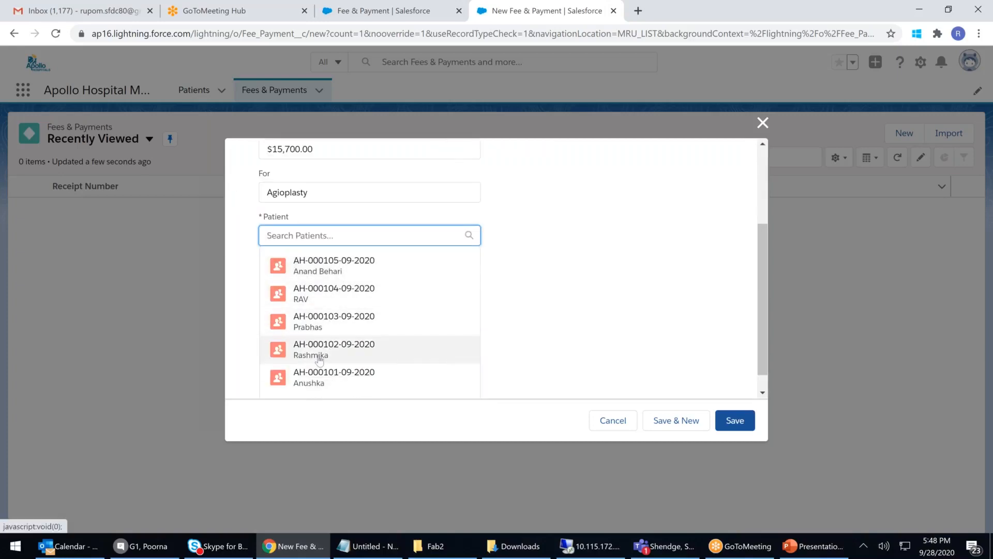
pyautogui.click(320, 357)
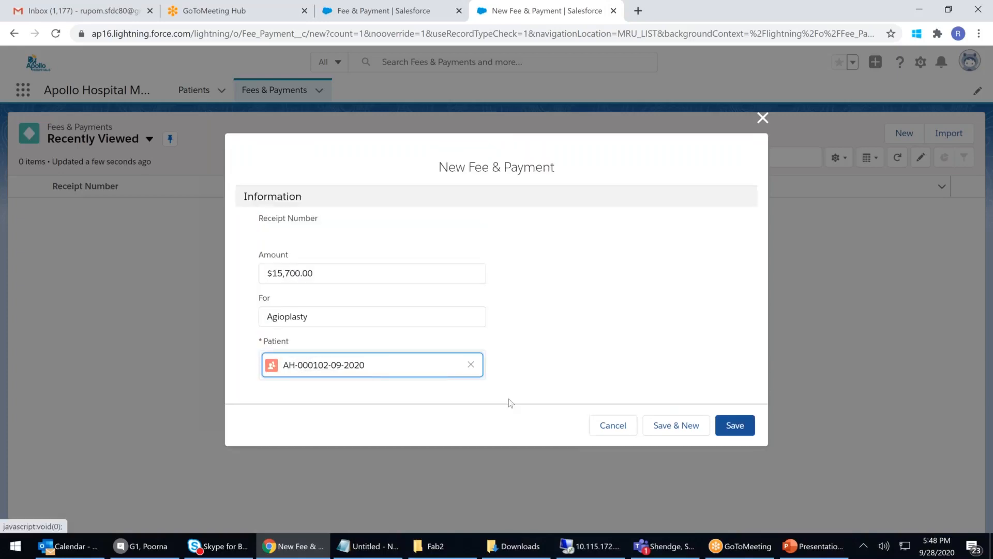
pyautogui.click(735, 426)
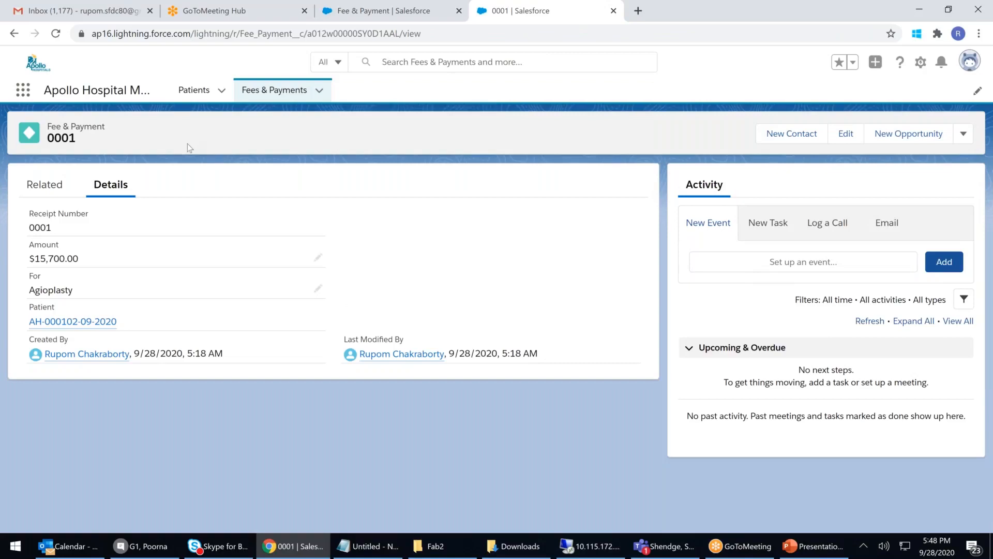
pyautogui.click(194, 91)
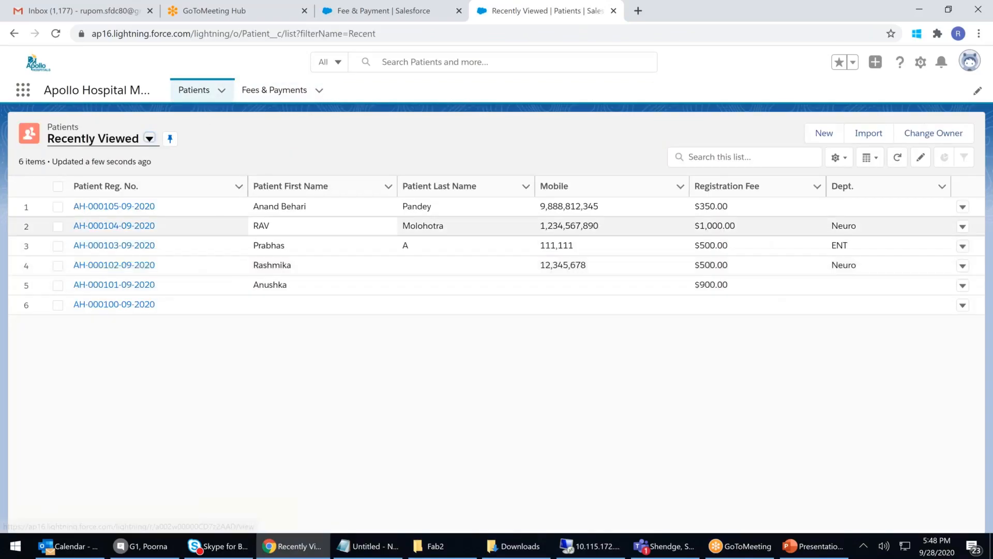
pyautogui.click(274, 90)
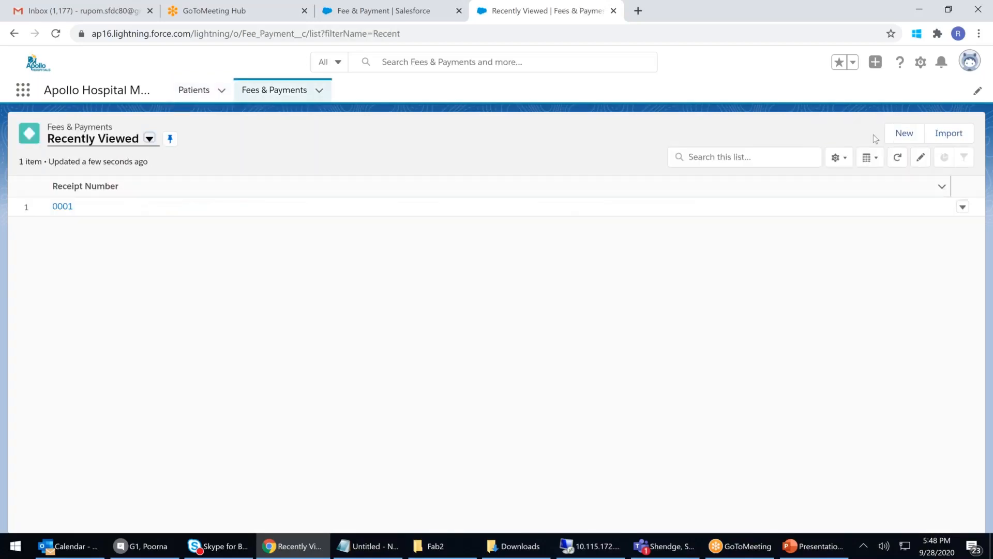
pyautogui.click(905, 133)
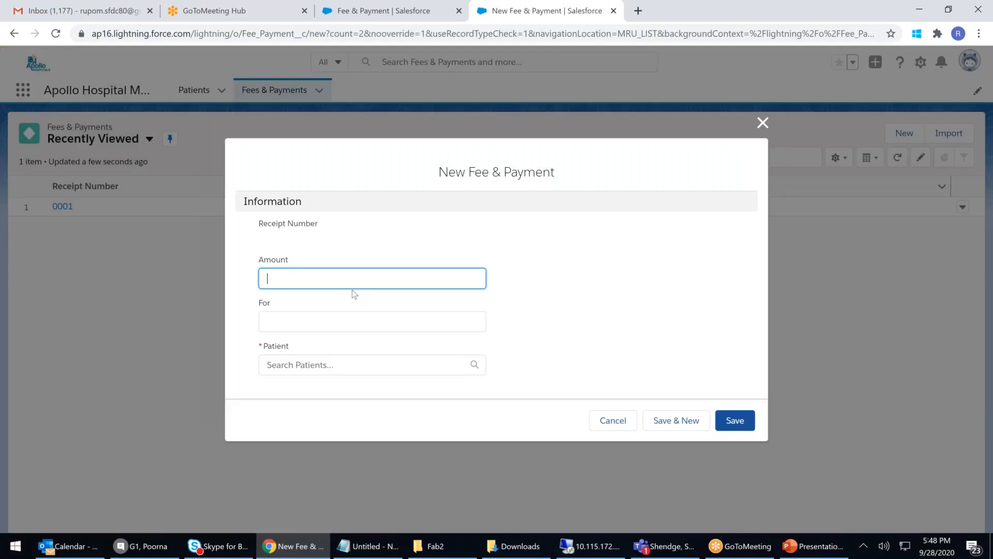
pyautogui.write('5000')
pyautogui.click(325, 322)
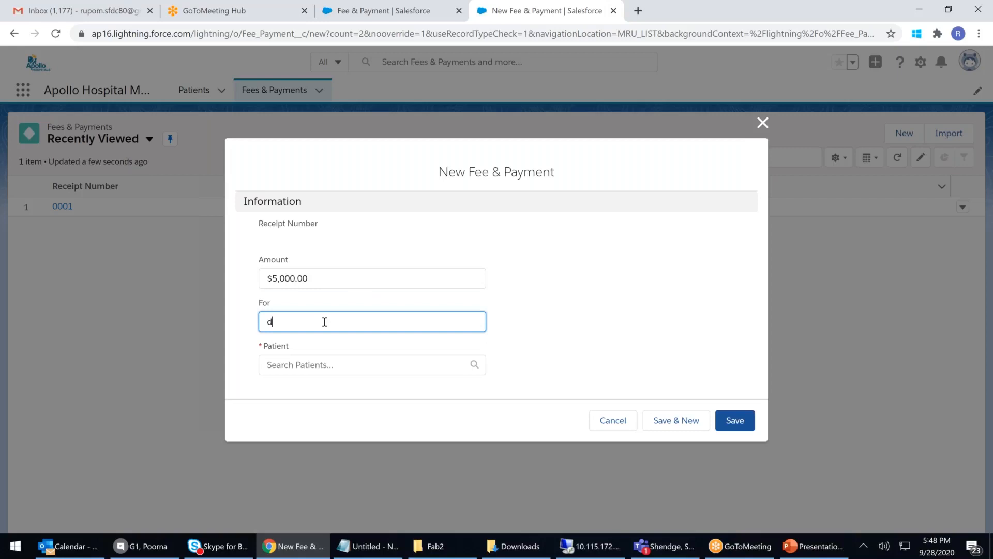
pyautogui.write('Diagnostic')
pyautogui.click(309, 364)
pyautogui.scroll(-1, 323, 359)
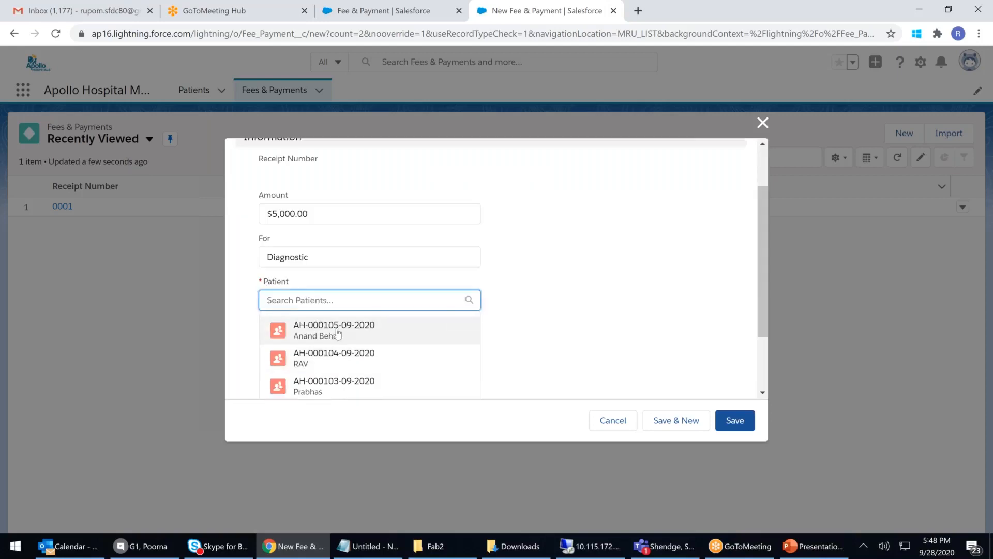
pyautogui.click(318, 385)
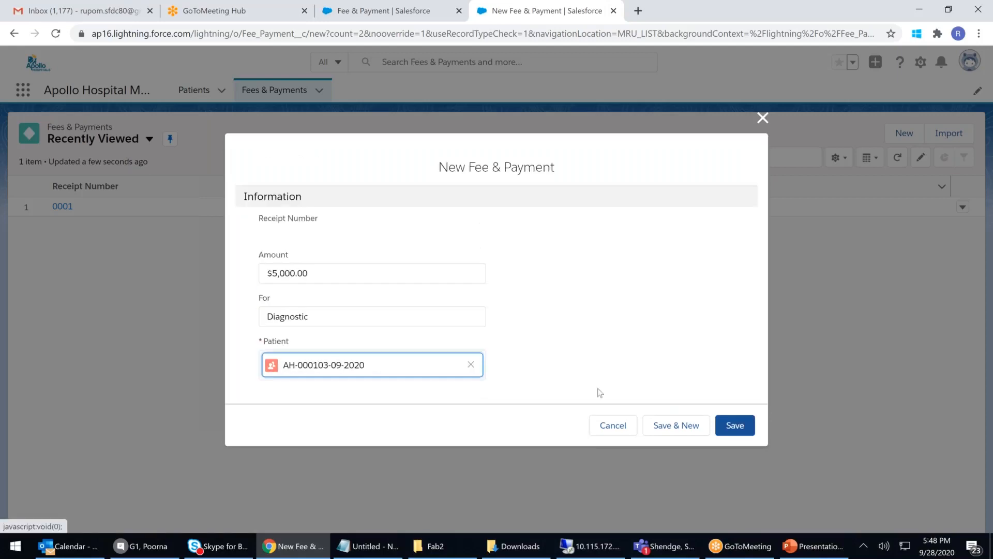
pyautogui.click(735, 425)
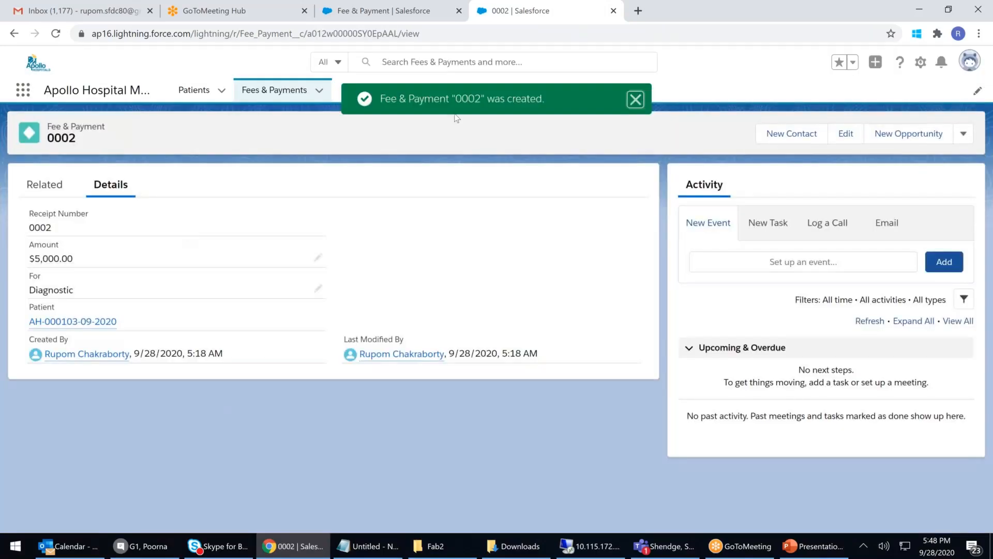
pyautogui.click(267, 89)
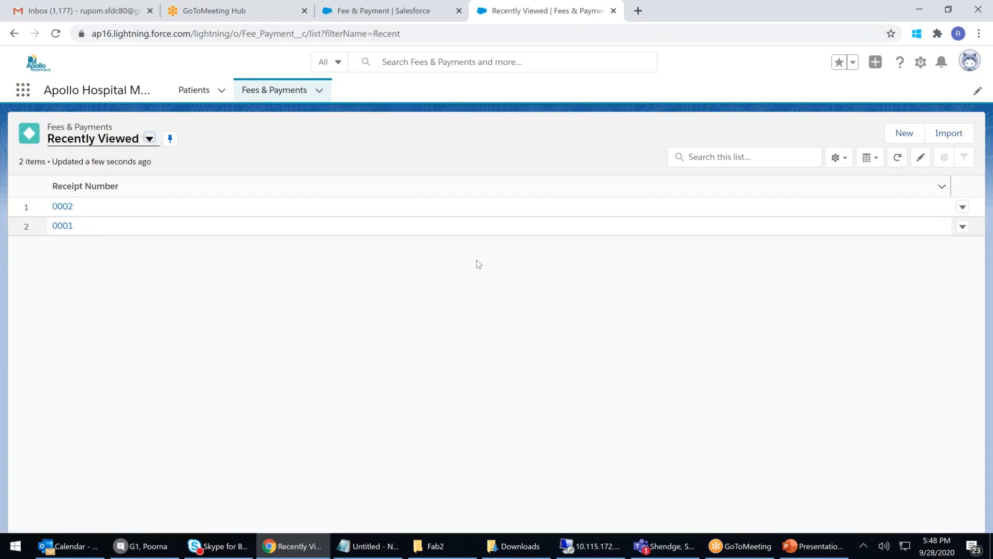
pyautogui.click(904, 133)
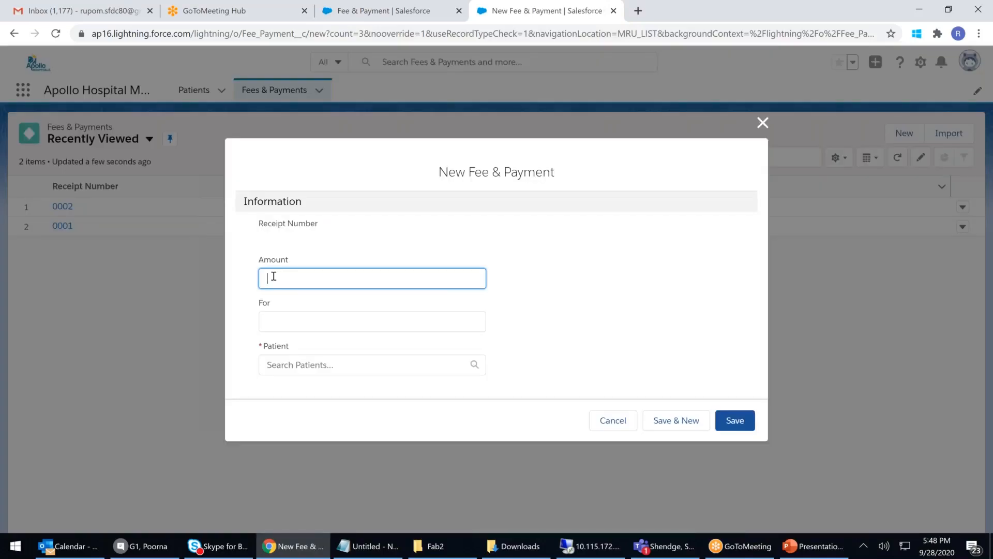
pyautogui.write('5,000')
pyautogui.click(295, 320)
pyautogui.write('Room Charges')
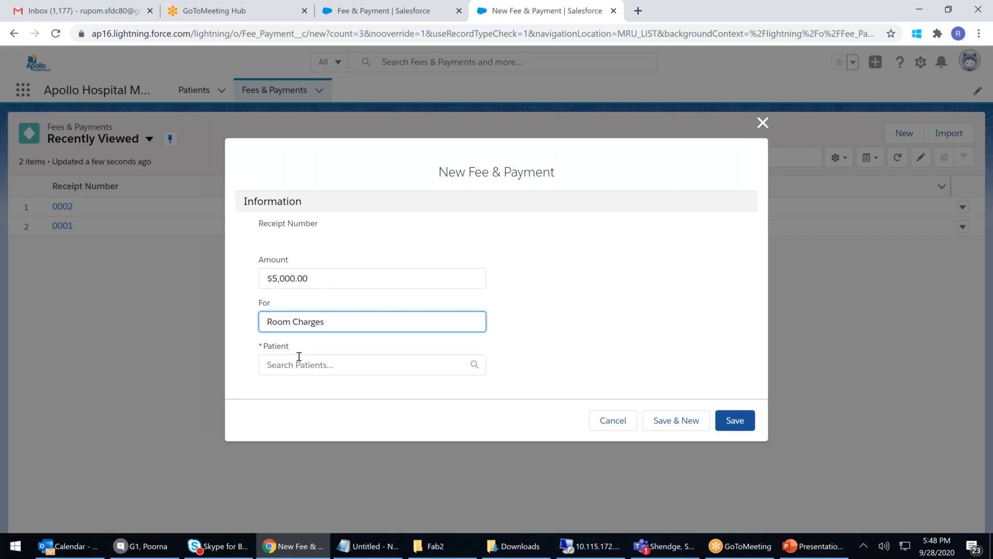
pyautogui.click(299, 357)
pyautogui.scroll(-3, 300, 356)
pyautogui.click(333, 326)
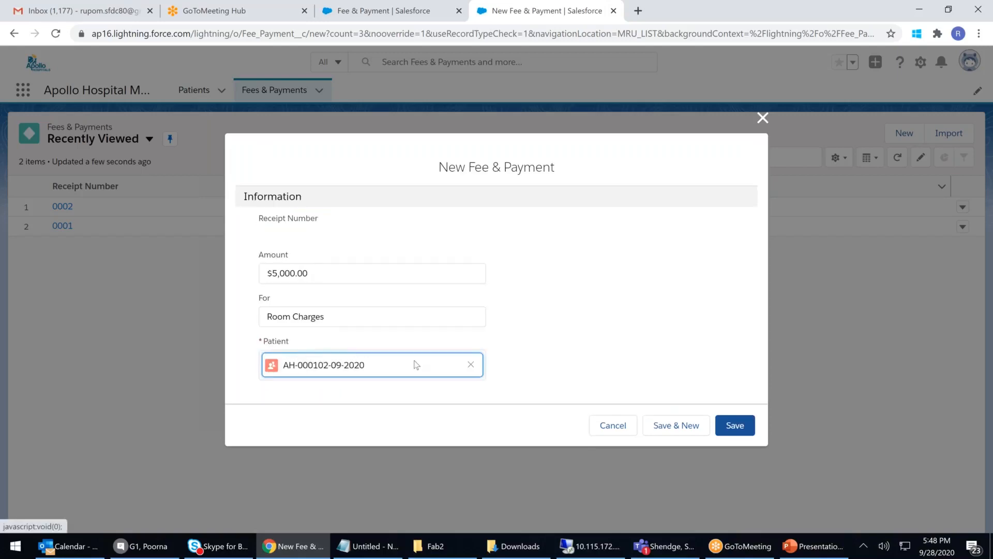
pyautogui.click(734, 427)
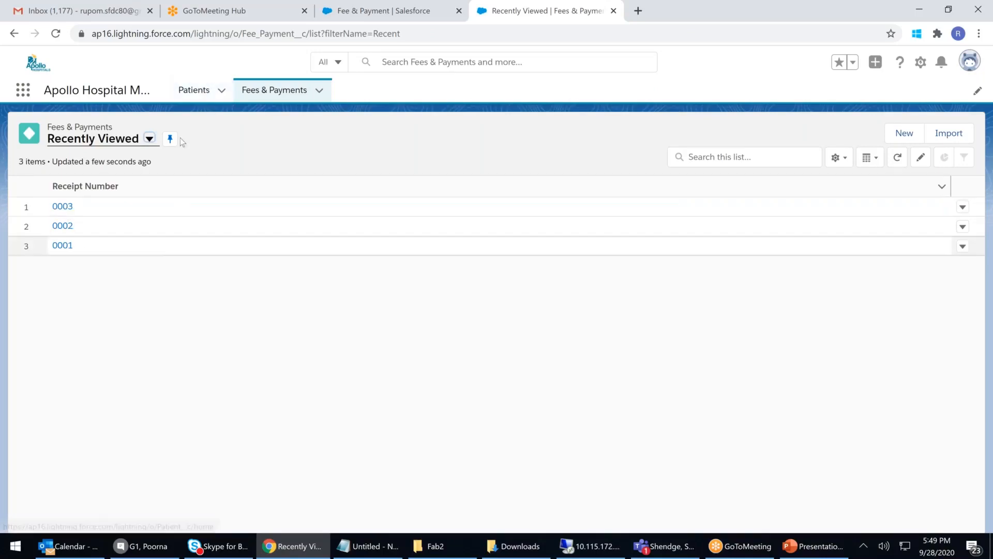
pyautogui.click(906, 135)
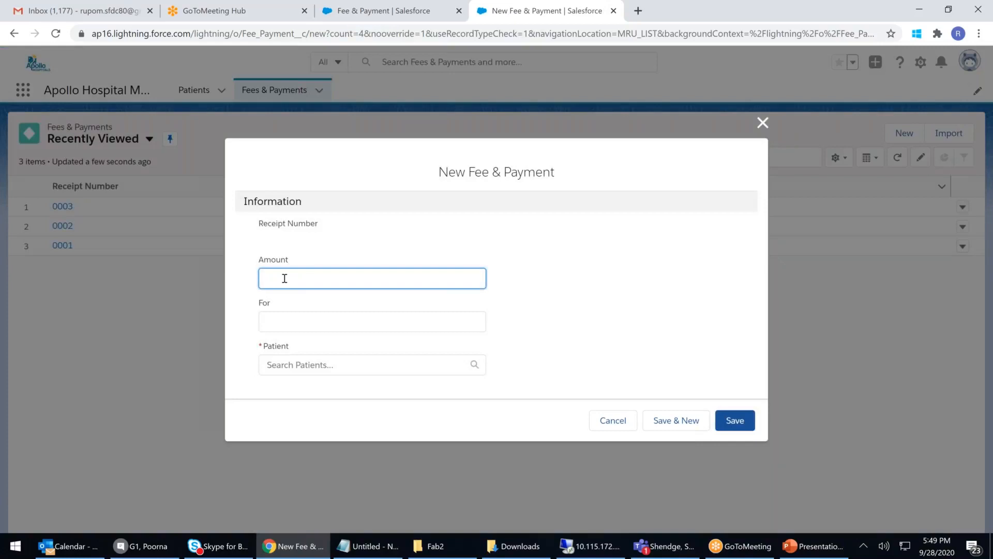
# Step: Enter amount 7,000 and For 'Assistance Accommodation', correcting both misspelled words
pyautogui.write('7000')
pyautogui.click(279, 325)
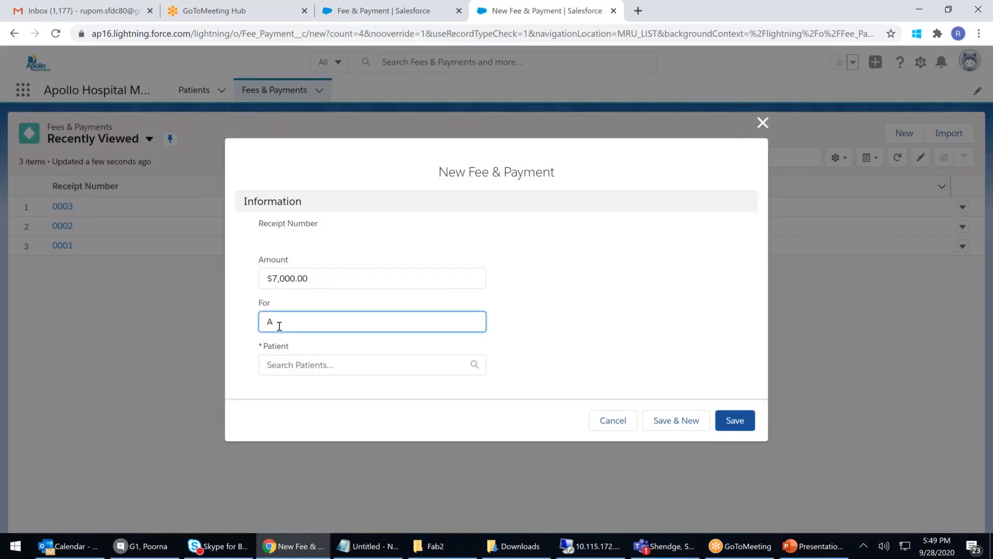
pyautogui.write('Asistance Accommodation')
pyautogui.rightClick(279, 325)
pyautogui.click(311, 337)
pyautogui.rightClick(344, 324)
pyautogui.click(384, 336)
pyautogui.click(309, 362)
pyautogui.scroll(-3, 322, 372)
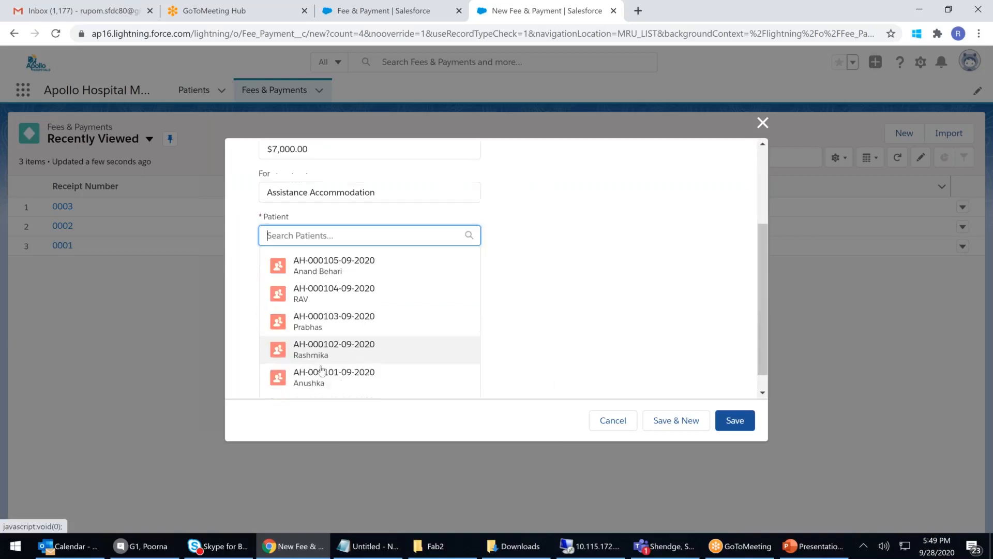
pyautogui.click(326, 352)
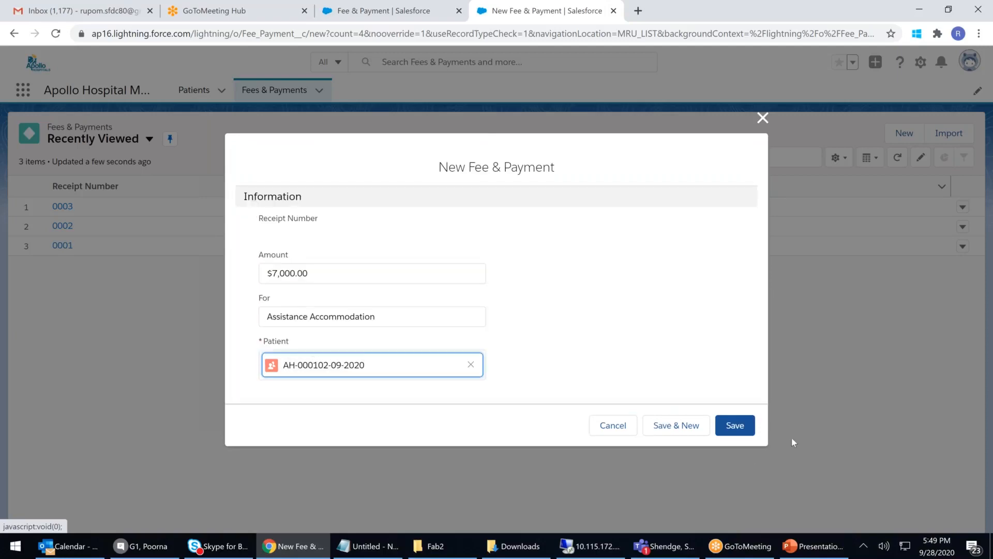
pyautogui.click(719, 428)
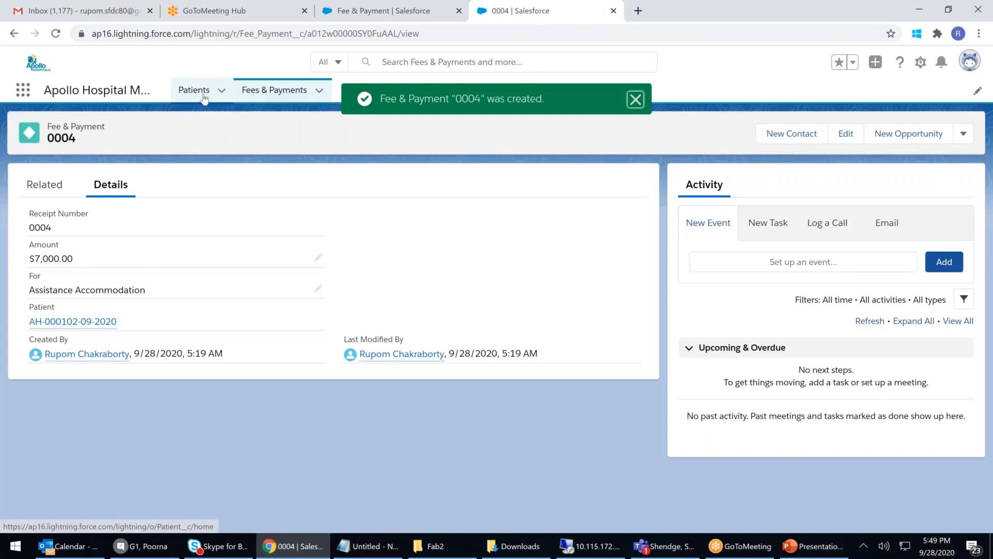
pyautogui.click(203, 96)
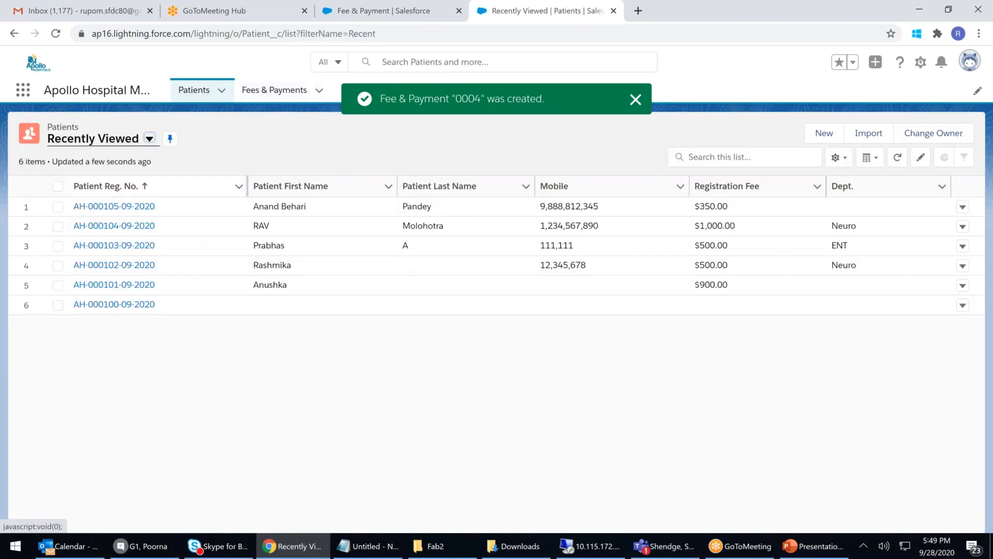
# Step: Delete Fee & Payment record 0001, the $15,700 Agioplasty fee, leaving records 0002–0004
pyautogui.click(293, 96)
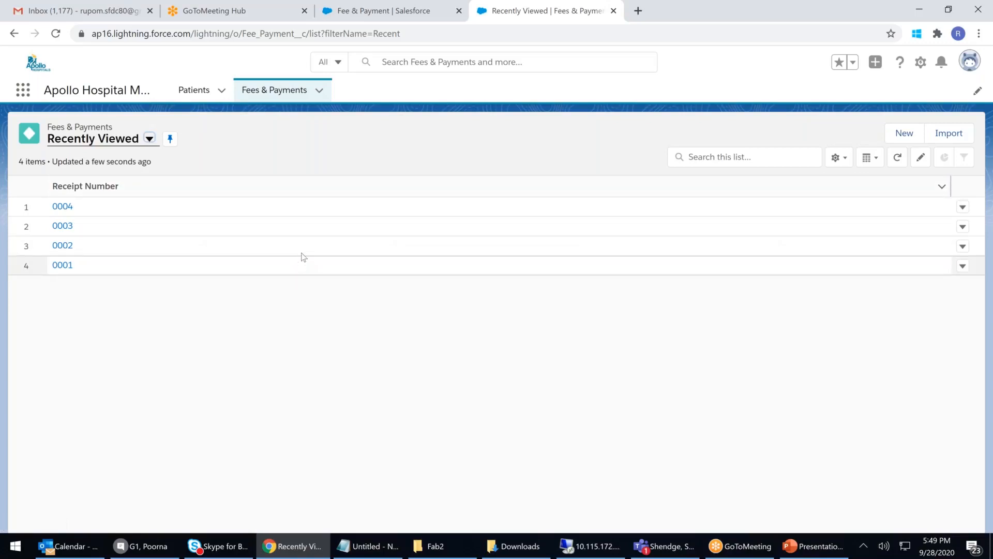
pyautogui.click(62, 265)
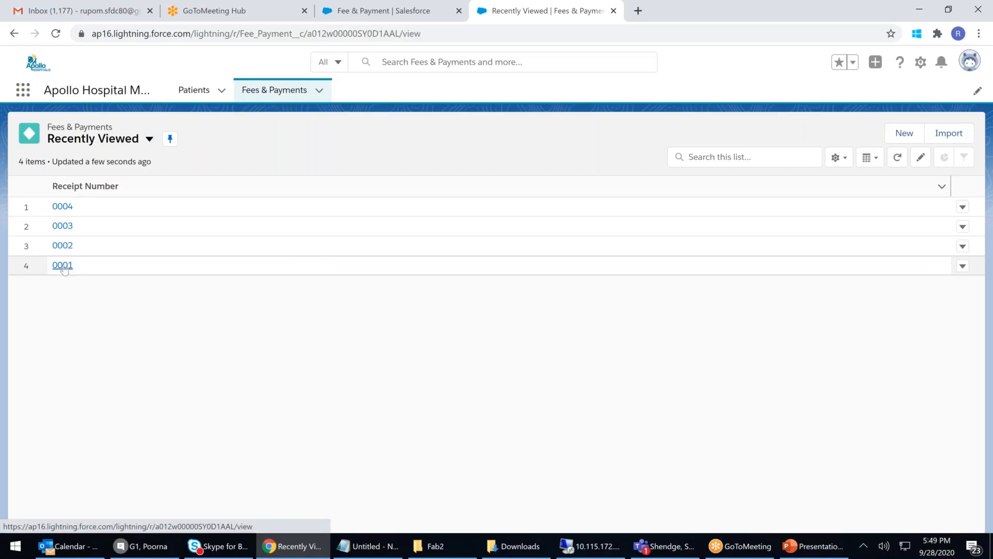
pyautogui.click(965, 134)
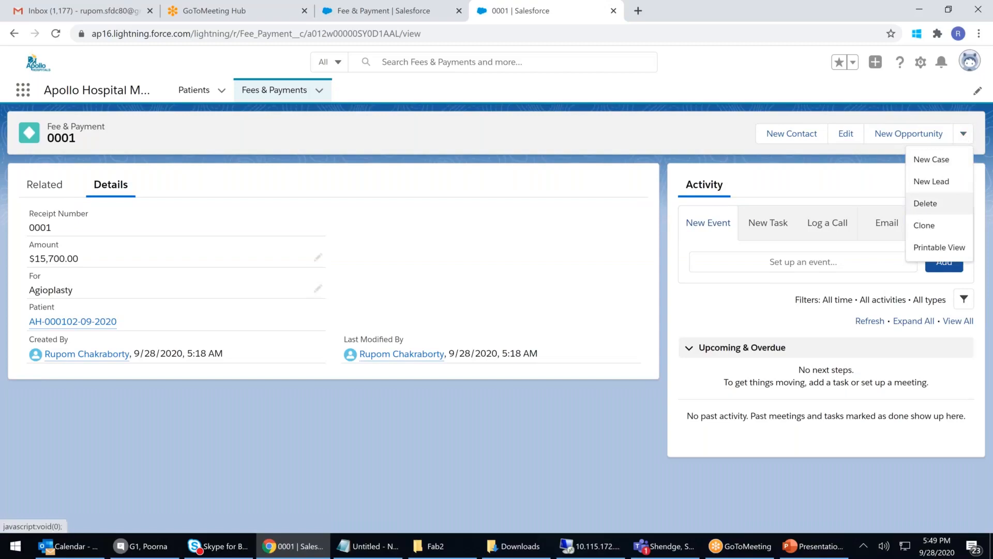
pyautogui.moveTo(83, 329)
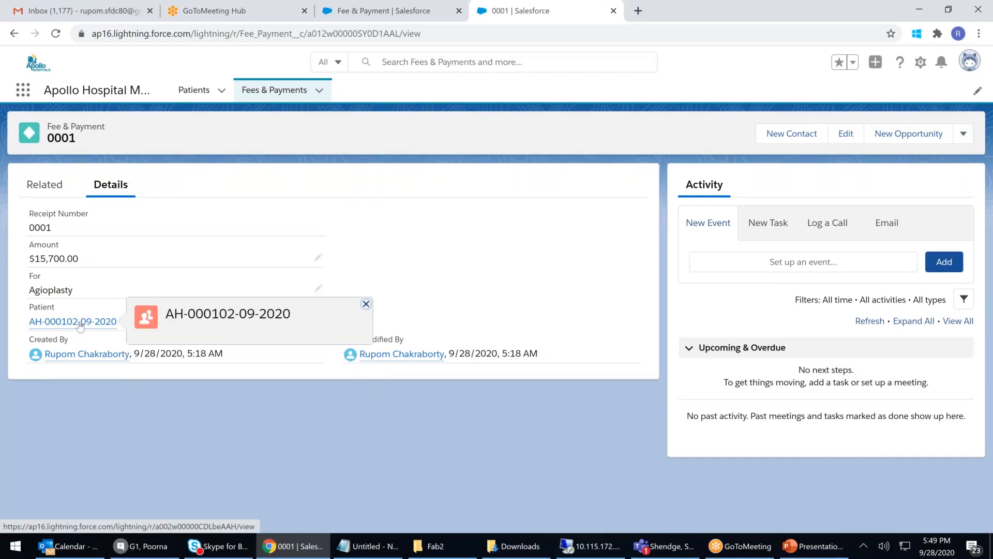
pyautogui.click(964, 133)
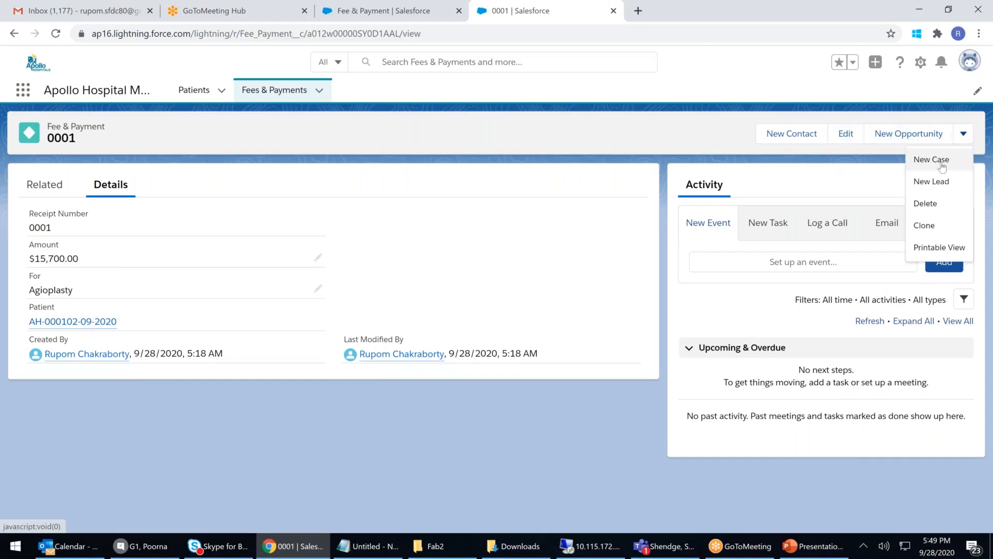
pyautogui.click(918, 205)
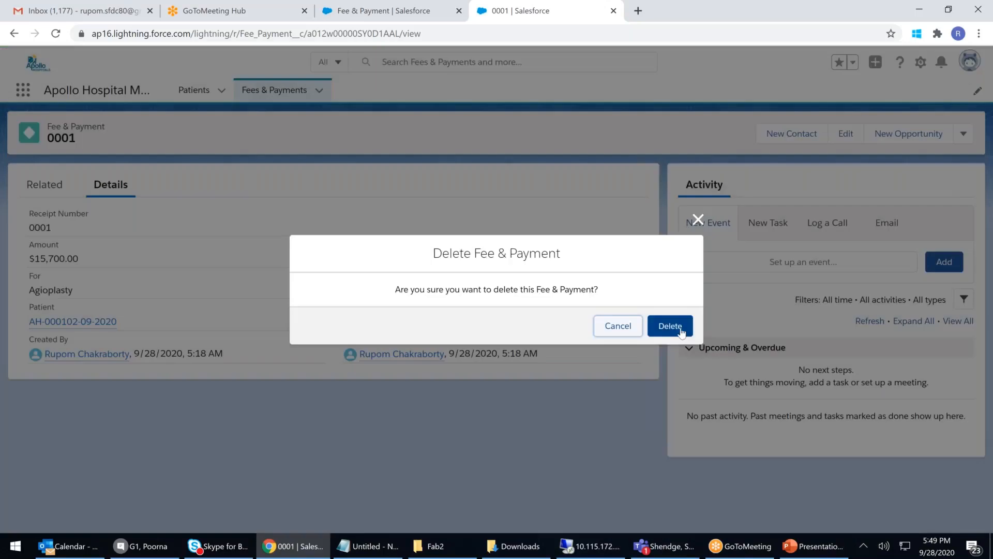
pyautogui.click(670, 326)
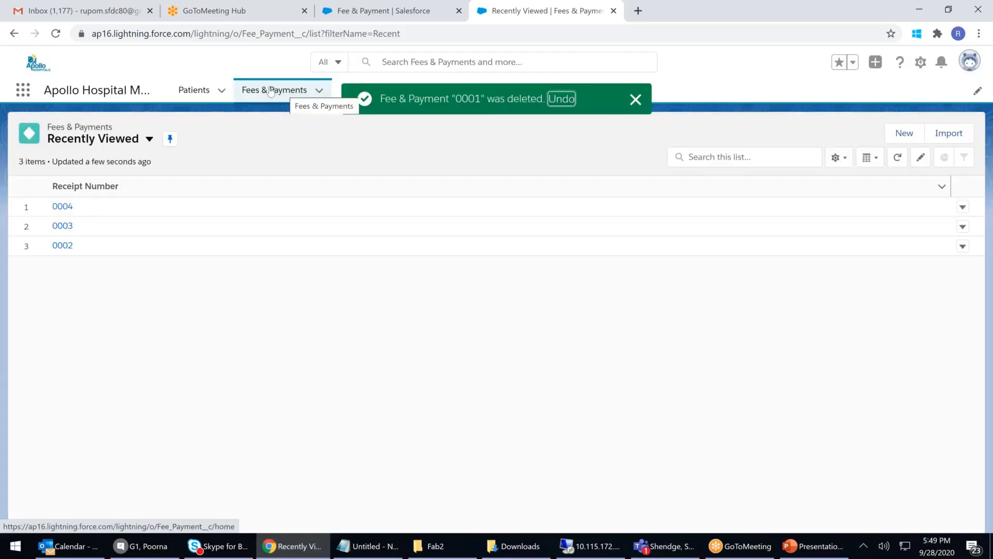
# Step: Delete the patient linked to payments 0003 and 0004, then verify only payment 0002 remains
pyautogui.click(201, 91)
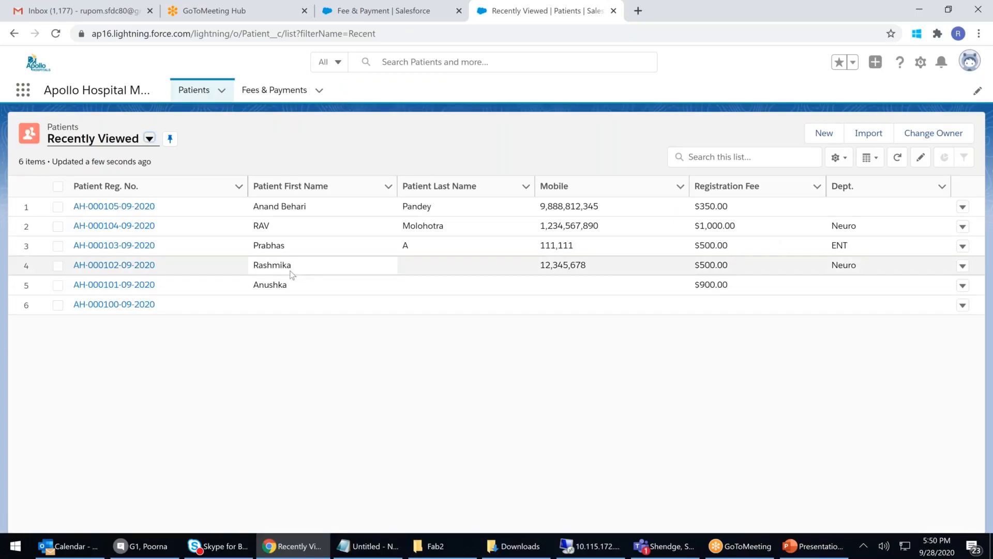
pyautogui.click(121, 266)
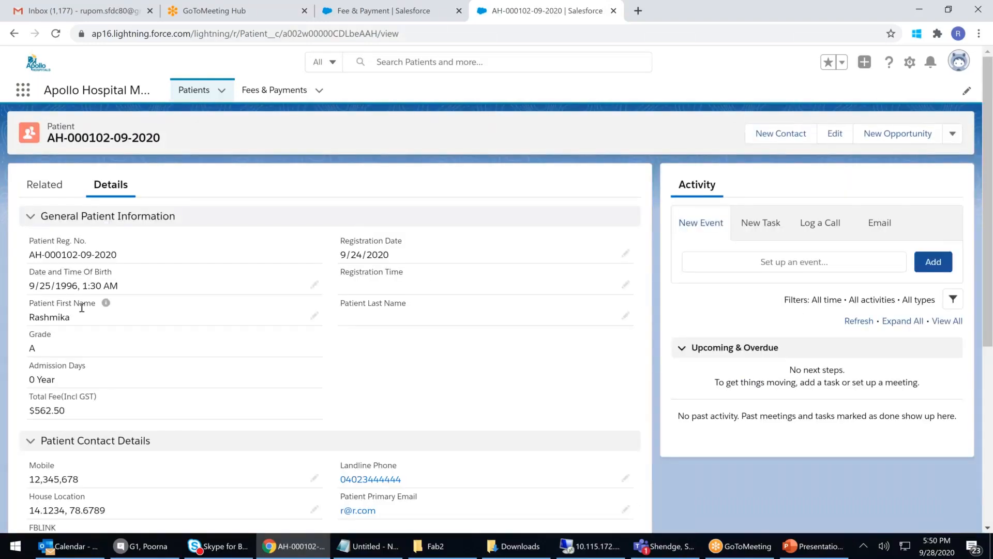
pyautogui.moveTo(50, 317); pyautogui.dragTo(80, 316)
pyautogui.click(45, 357)
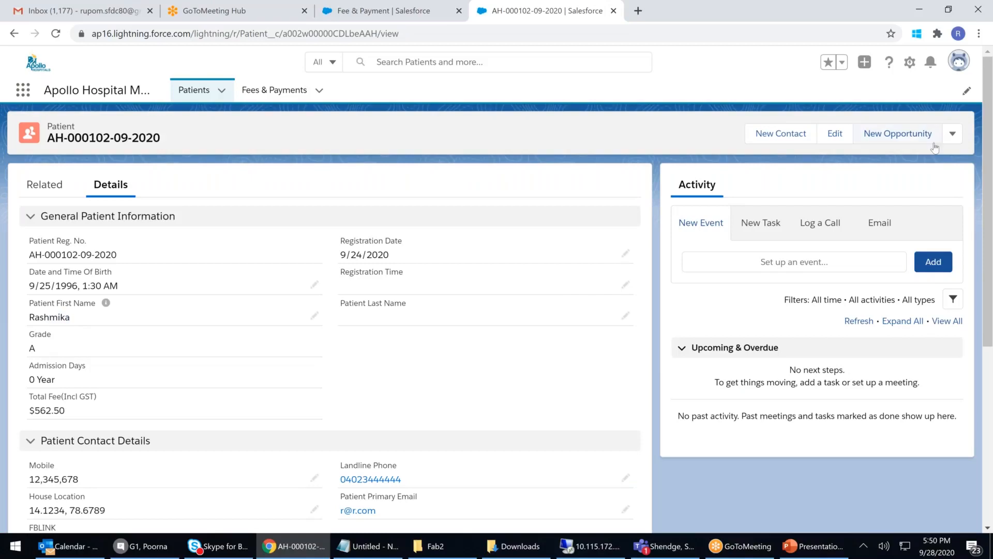
pyautogui.click(953, 133)
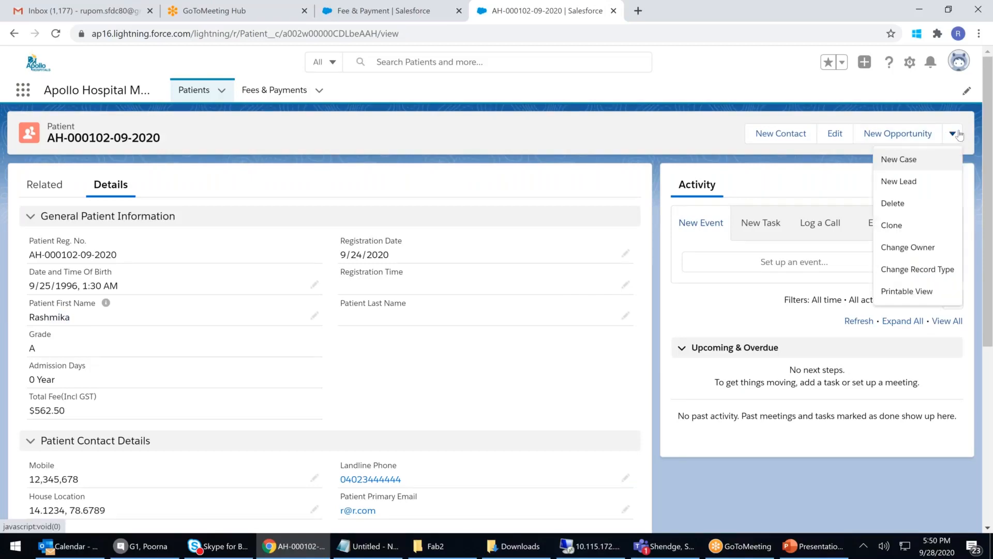
pyautogui.click(891, 203)
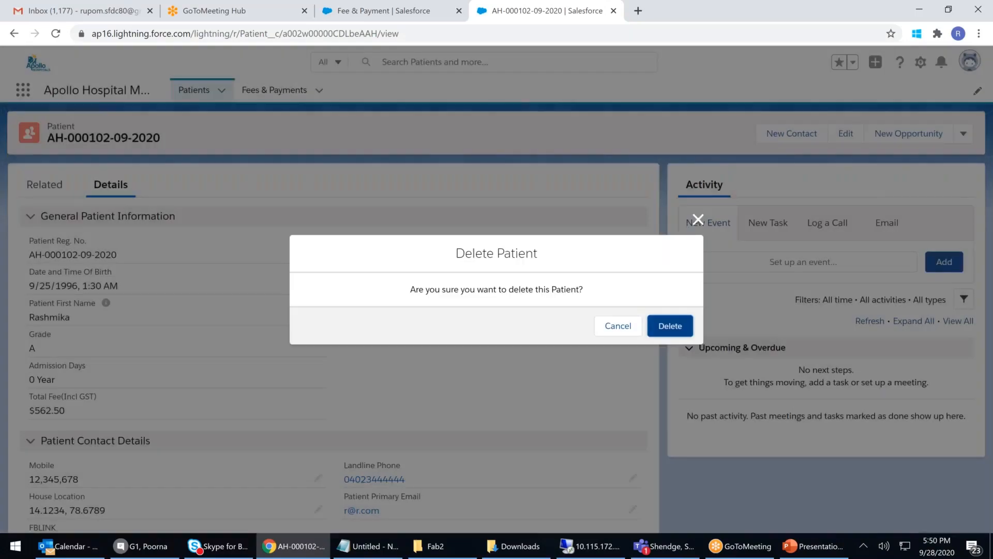
pyautogui.click(670, 325)
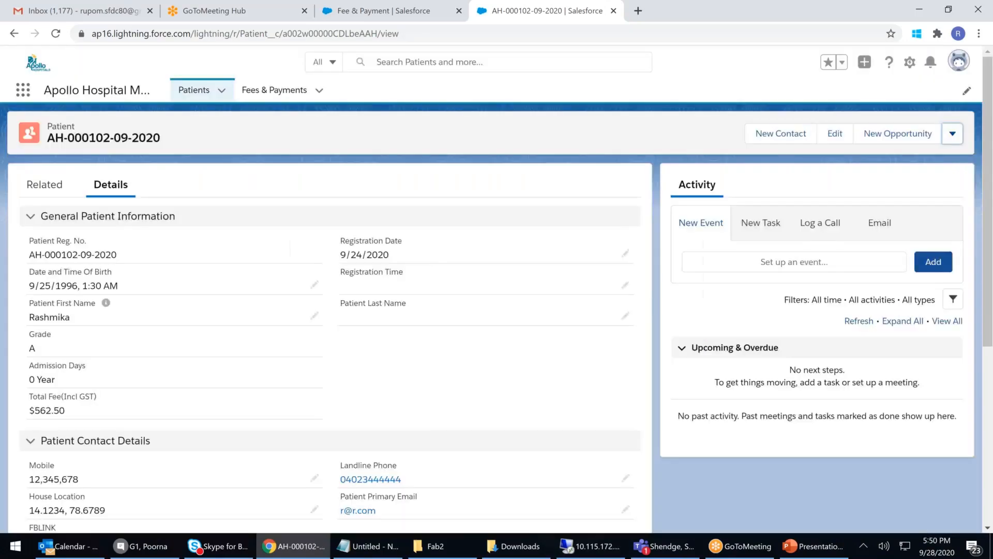
pyautogui.click(281, 93)
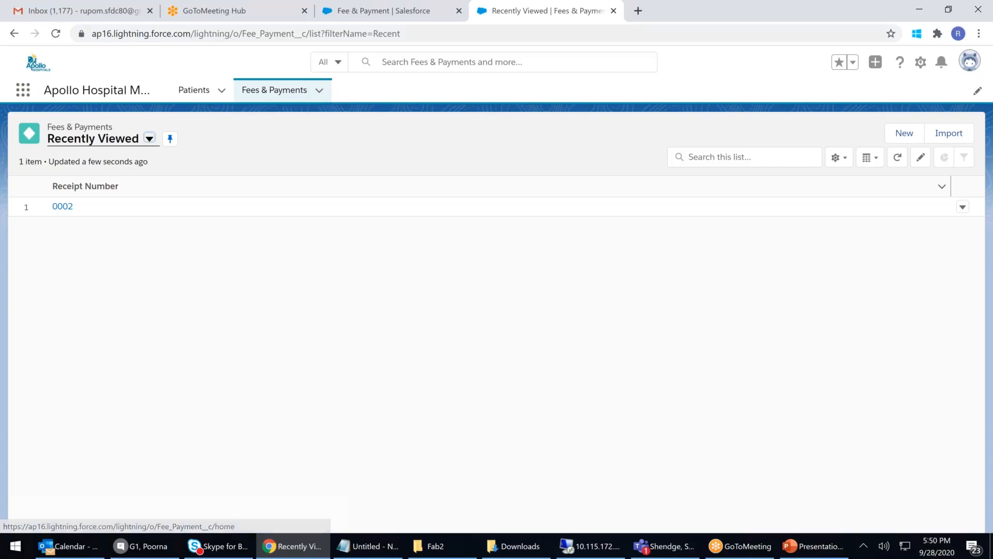
pyautogui.click(195, 91)
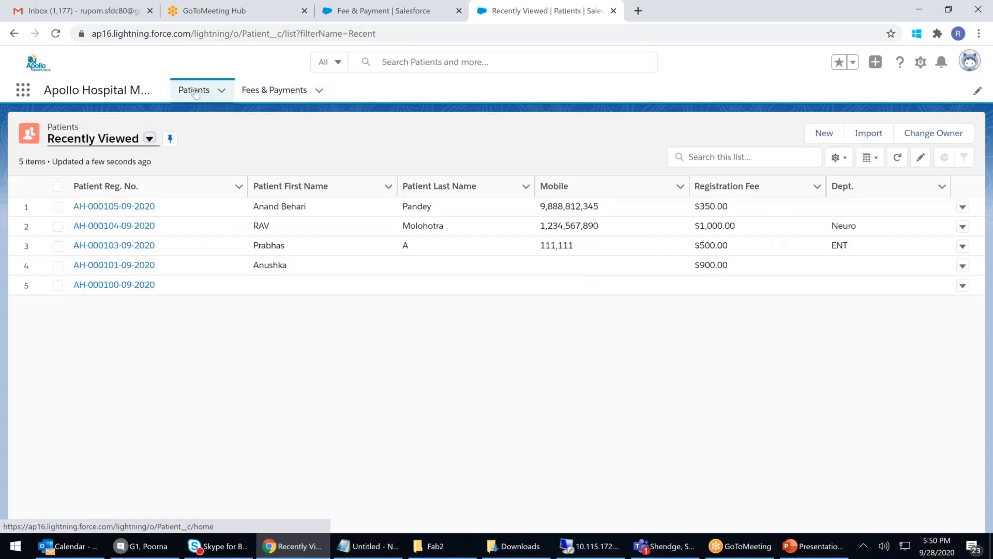
pyautogui.click(274, 91)
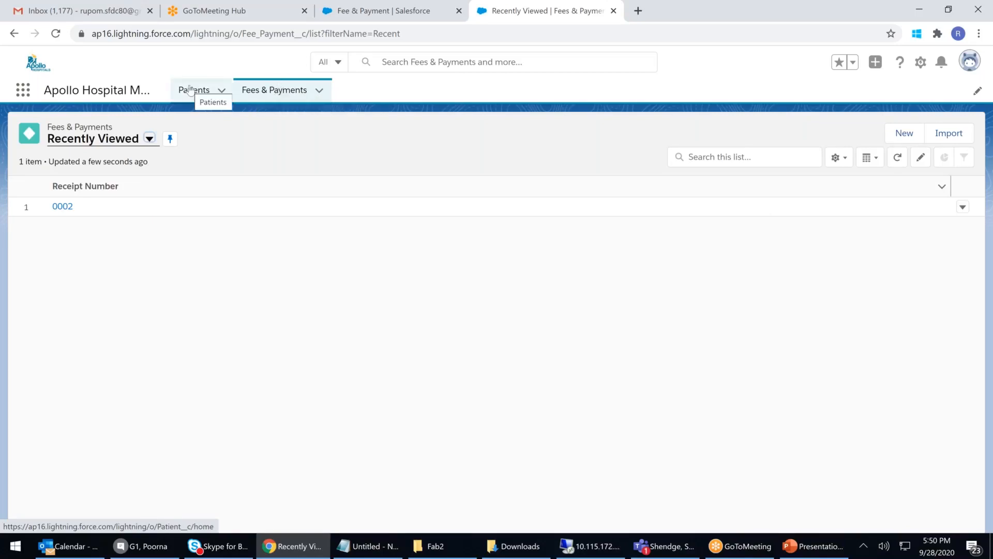
pyautogui.click(271, 92)
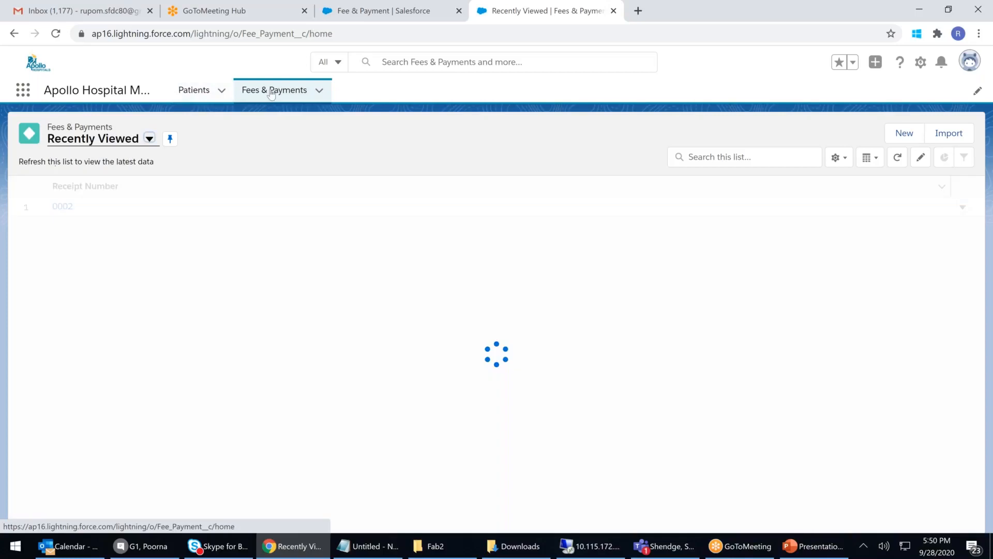
pyautogui.click(195, 92)
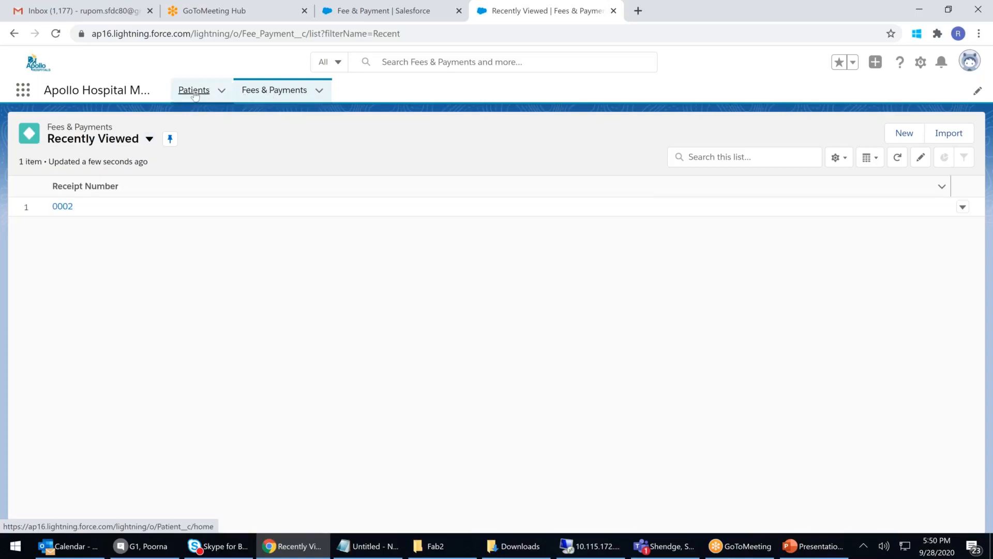
pyautogui.click(285, 93)
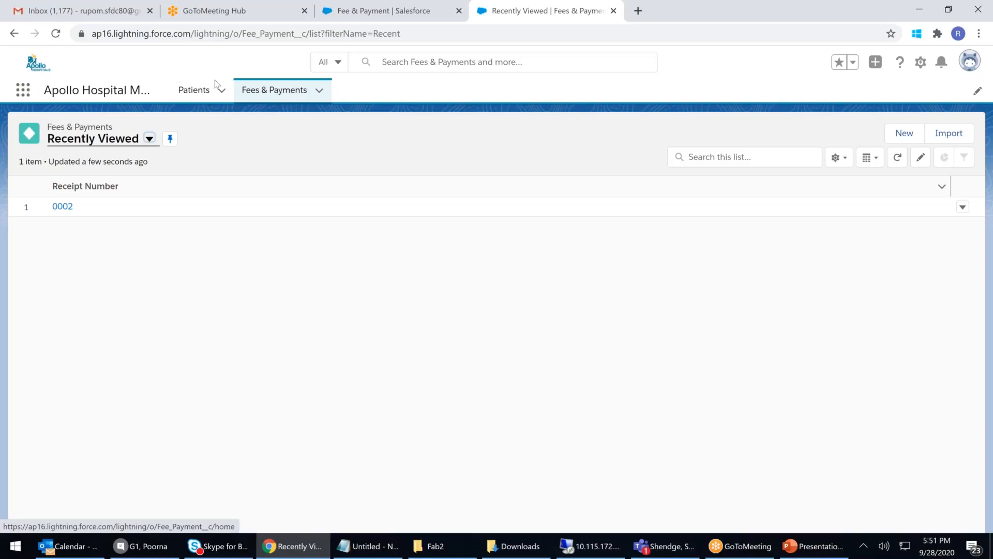
pyautogui.click(195, 93)
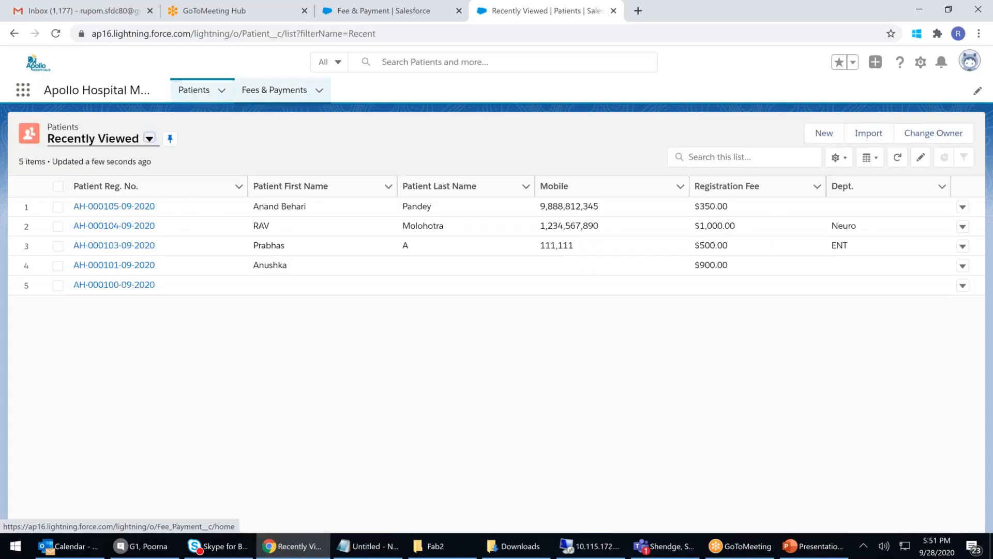
# Step: Show PowerPoint slide 2 contrasting 'Creating' with 'Getting Created(Actual)': Patient parent, Fees & Payment child
pyautogui.click(820, 546)
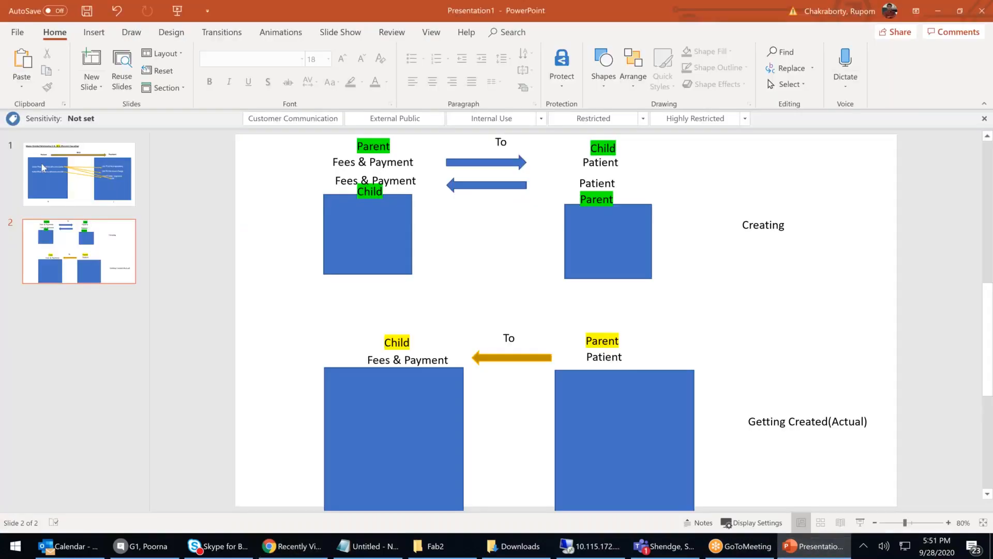
pyautogui.click(85, 192)
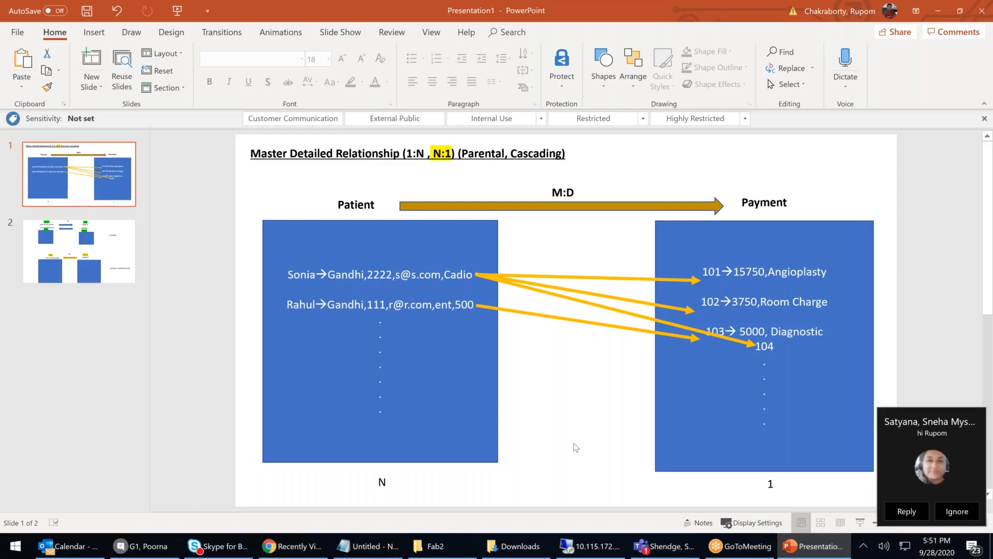
pyautogui.click(121, 251)
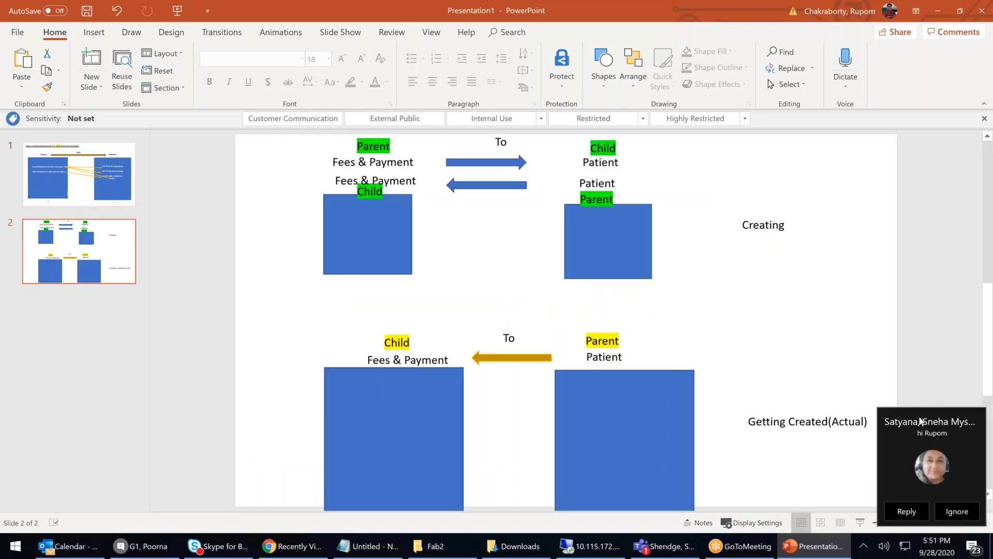
pyautogui.click(925, 422)
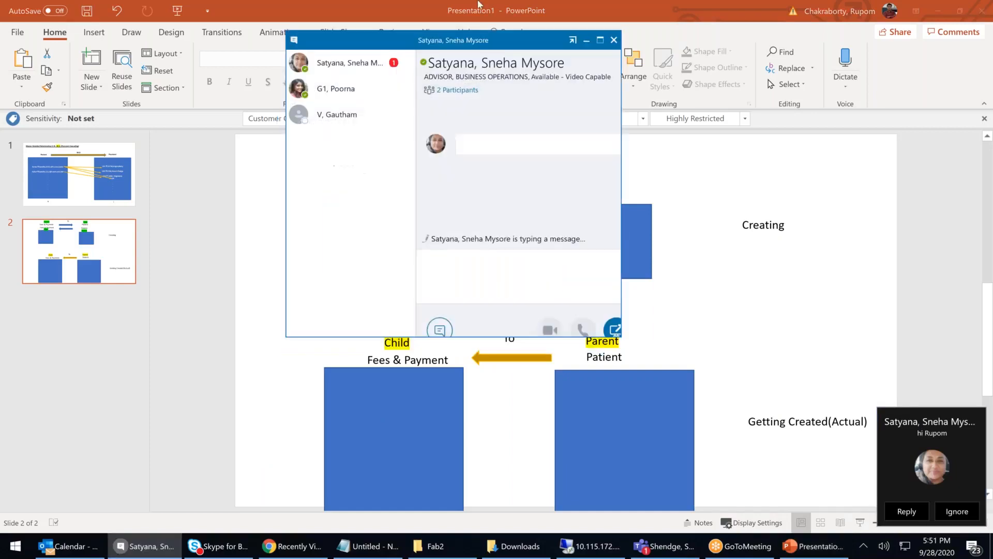
pyautogui.moveTo(470, 39); pyautogui.dragTo(992, 116)
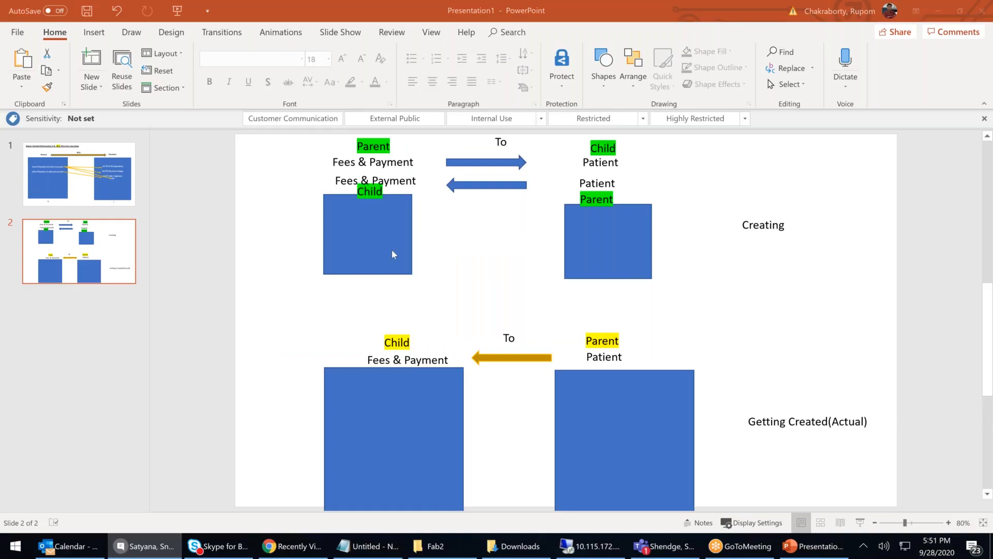
pyautogui.click(345, 162)
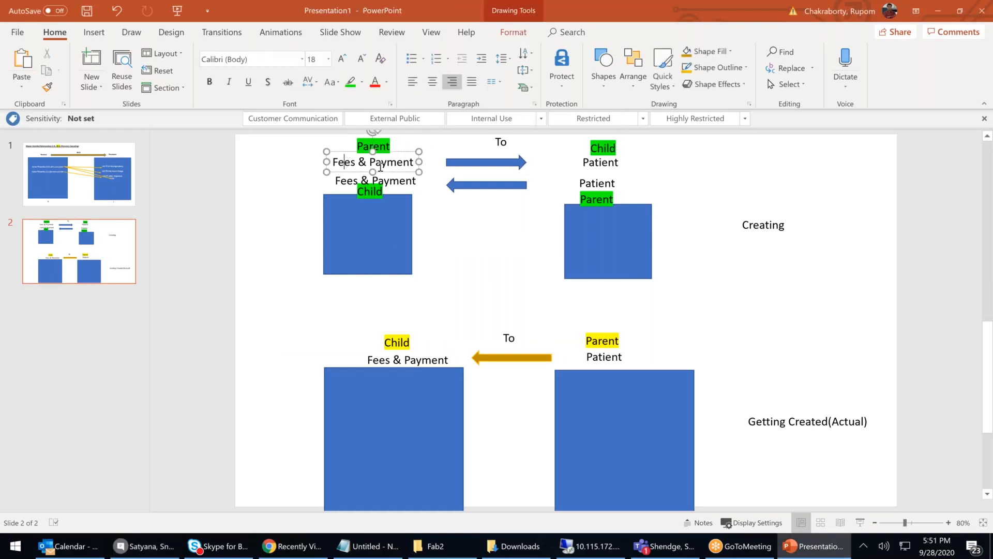
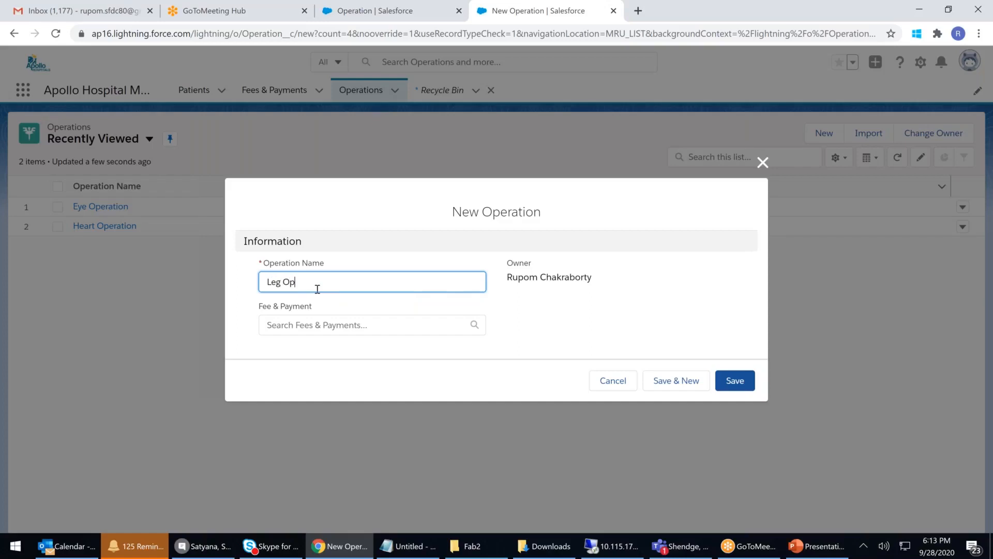
# Step: Name the record Leg Operation, link Fee & Payment 0003, and try to save it
pyautogui.write('ation')
pyautogui.click(311, 325)
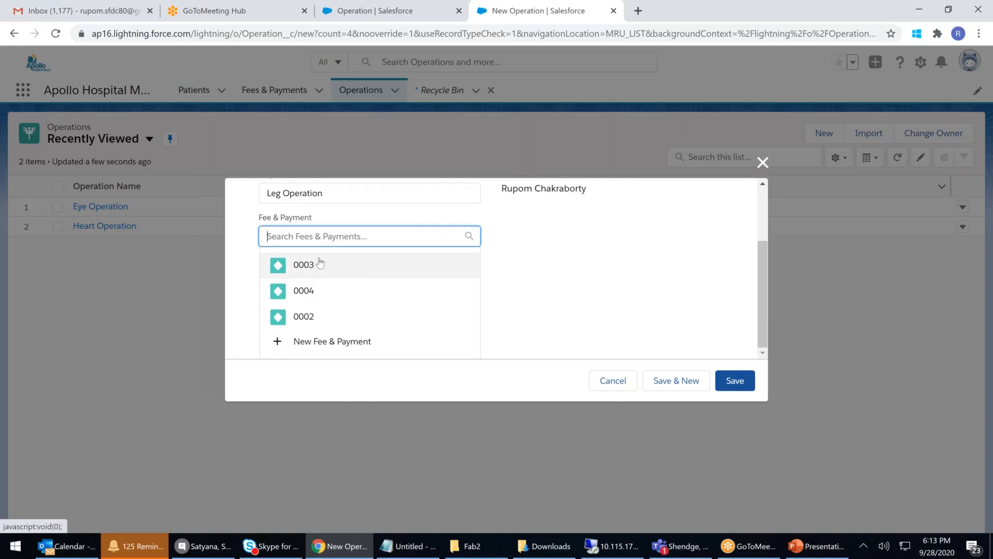
pyautogui.click(310, 265)
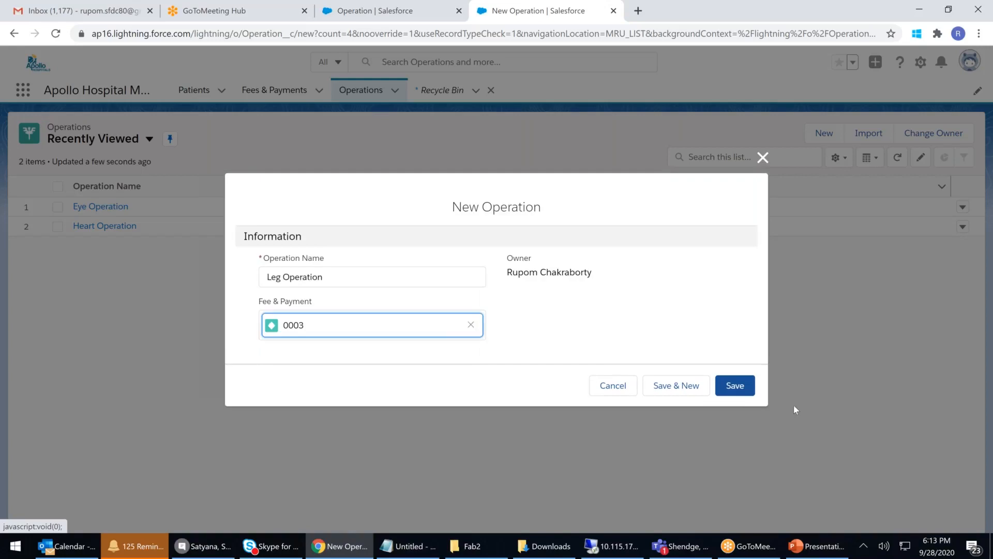
pyautogui.click(745, 387)
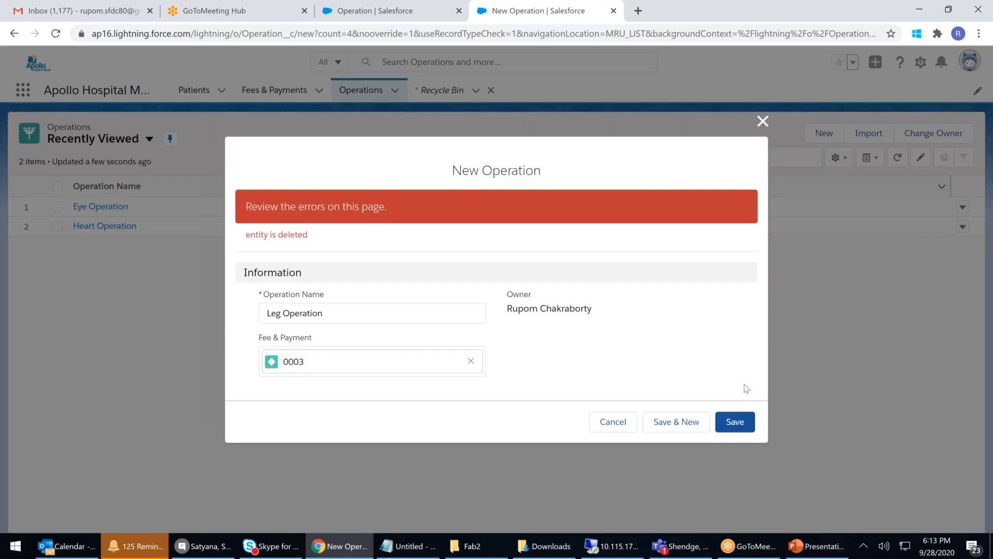
# Step: Replace the rejected 0003 link with Fee & Payment 0002 and save Leg Operation
pyautogui.click(470, 361)
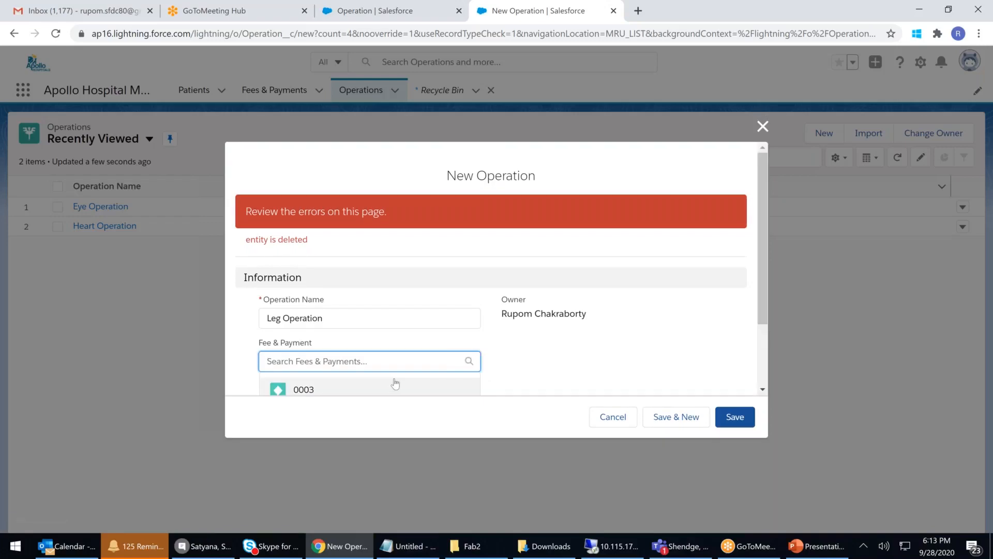
pyautogui.scroll(-1, 395, 381)
pyautogui.click(293, 382)
pyautogui.click(734, 420)
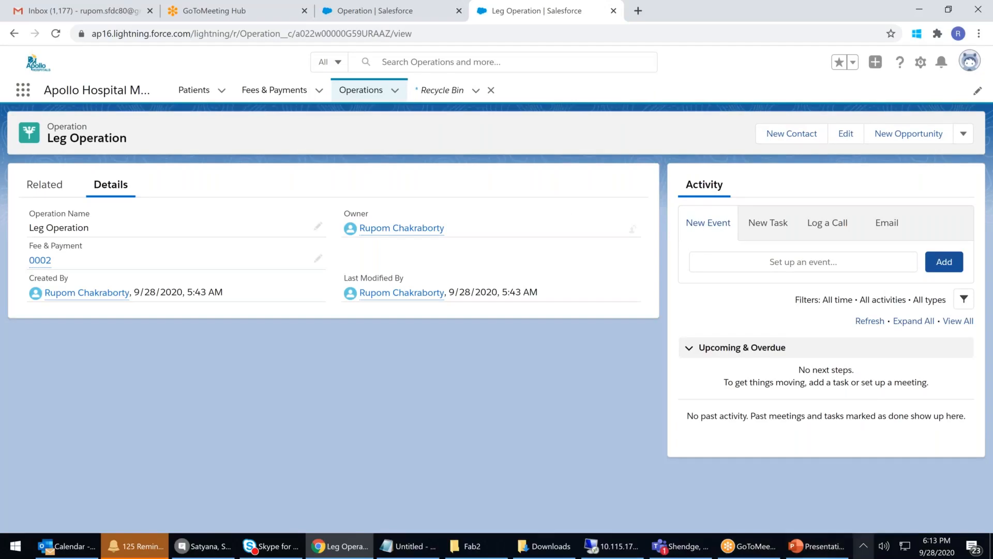
# Step: Present slide 3's Patients, Fees & Payments and Operations relationship diagram, then end the show
pyautogui.click(816, 549)
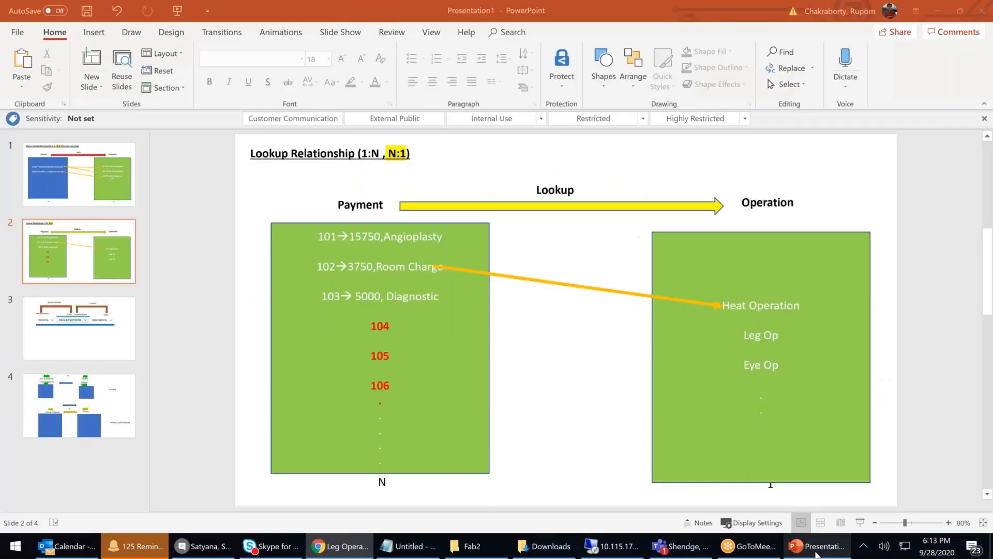
pyautogui.scroll(-1, 770, 482)
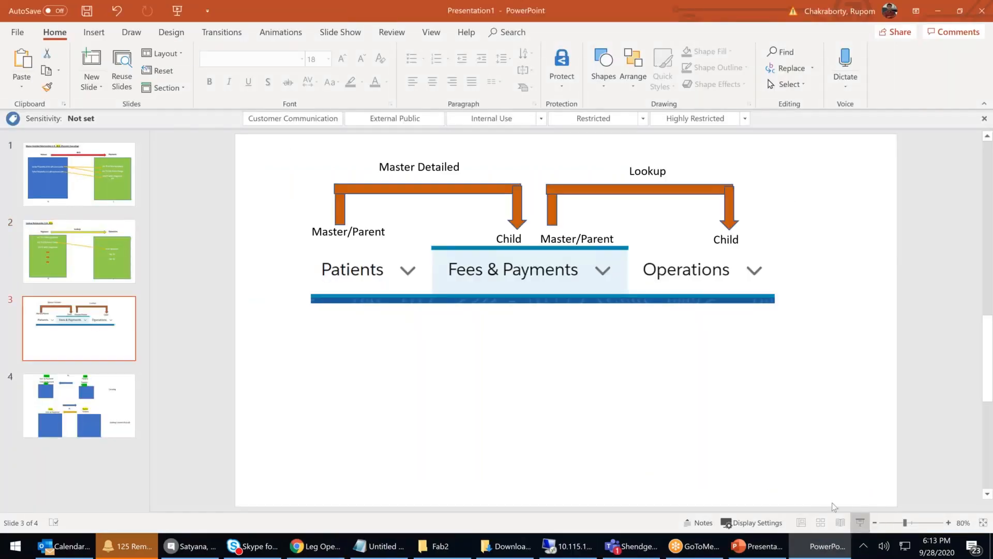
pyautogui.hotkey('shift', 'F5')
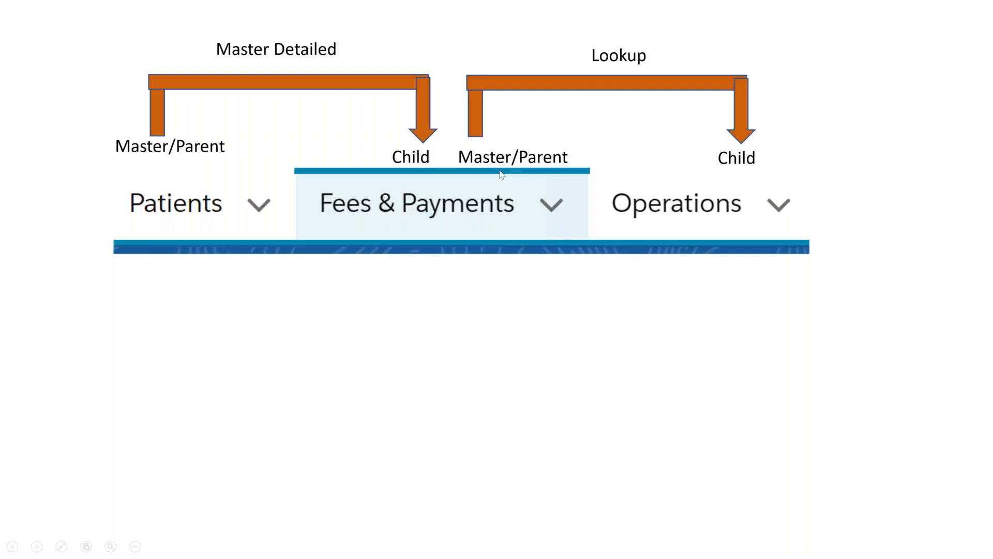
pyautogui.press('Escape')
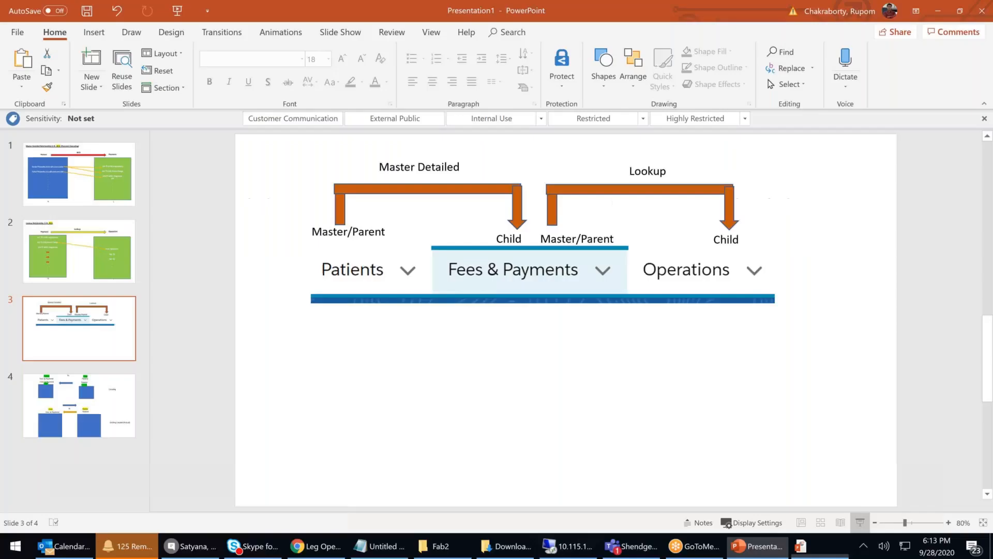
# Step: Delete Fee & Payment 0002 from the Fees & Payments list
pyautogui.click(318, 546)
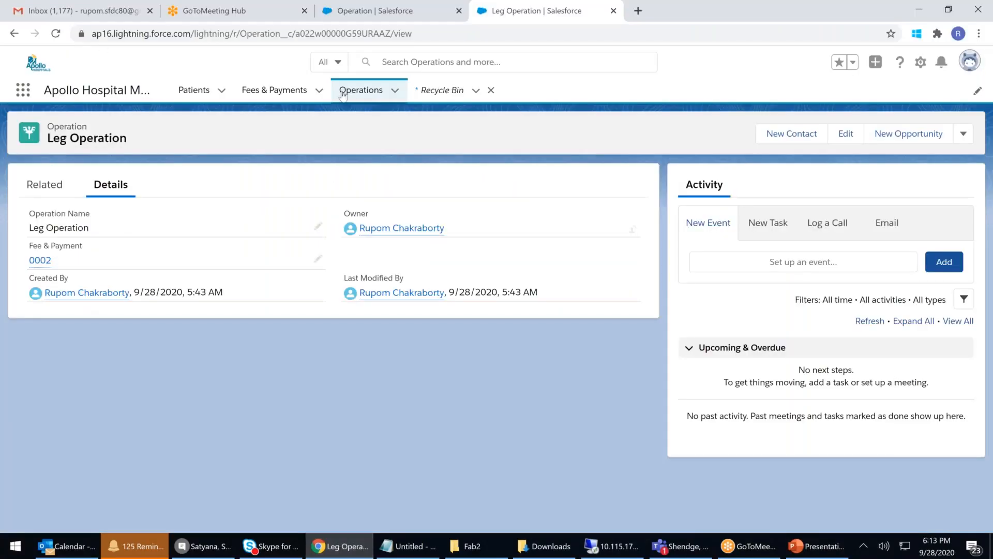
pyautogui.click(287, 91)
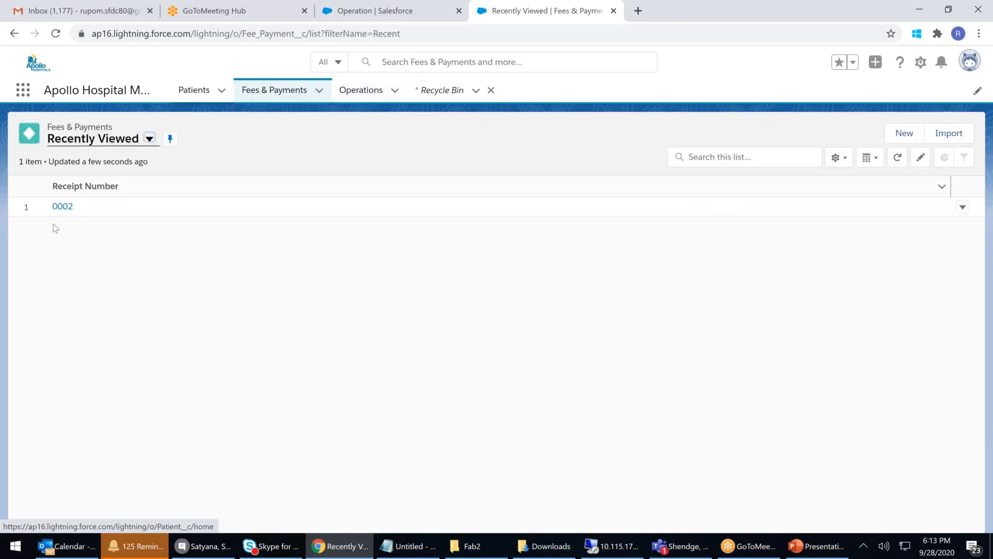
pyautogui.click(962, 208)
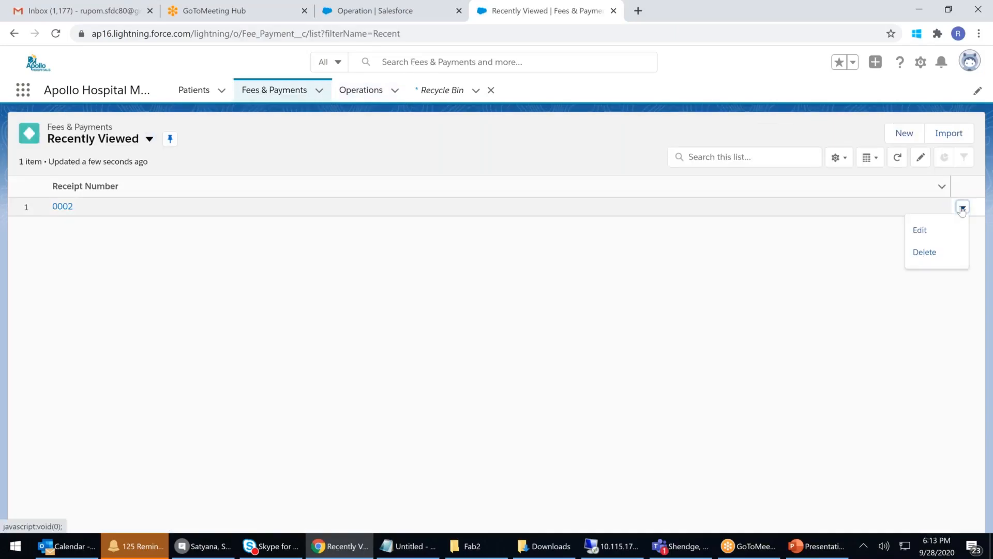
pyautogui.click(923, 255)
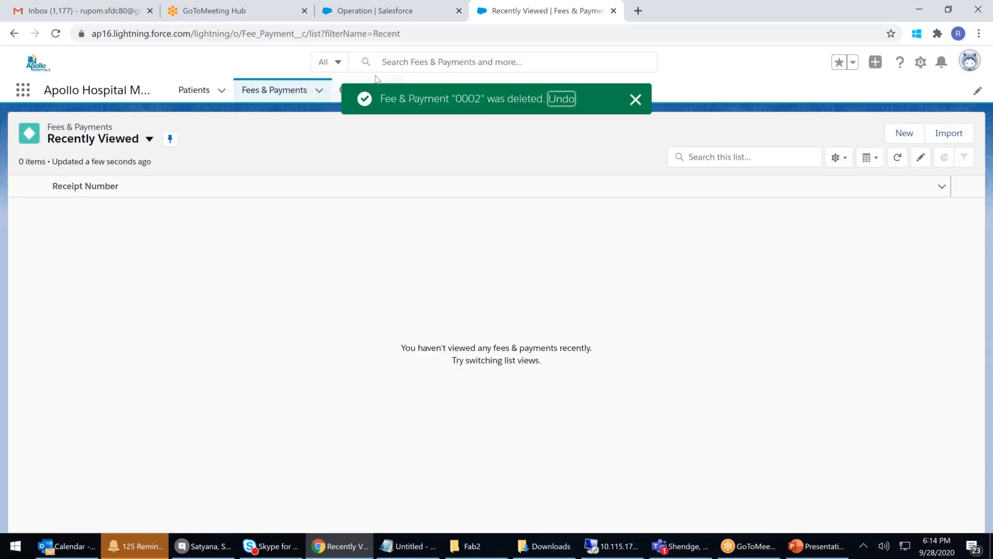
pyautogui.click(635, 100)
# Step: Check that Leg Operation's Fee & Payment field is now blank, then return to the presentation
pyautogui.click(362, 91)
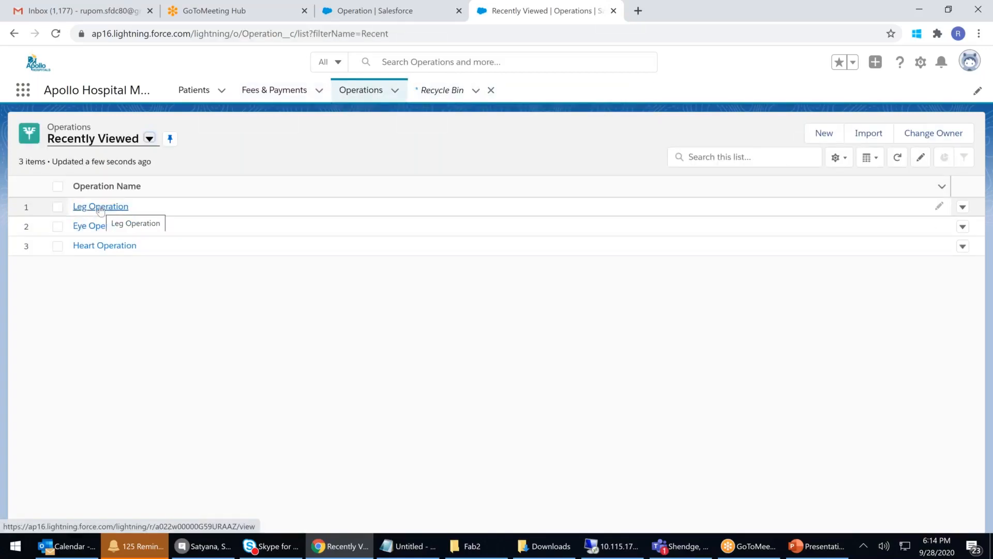
pyautogui.click(101, 207)
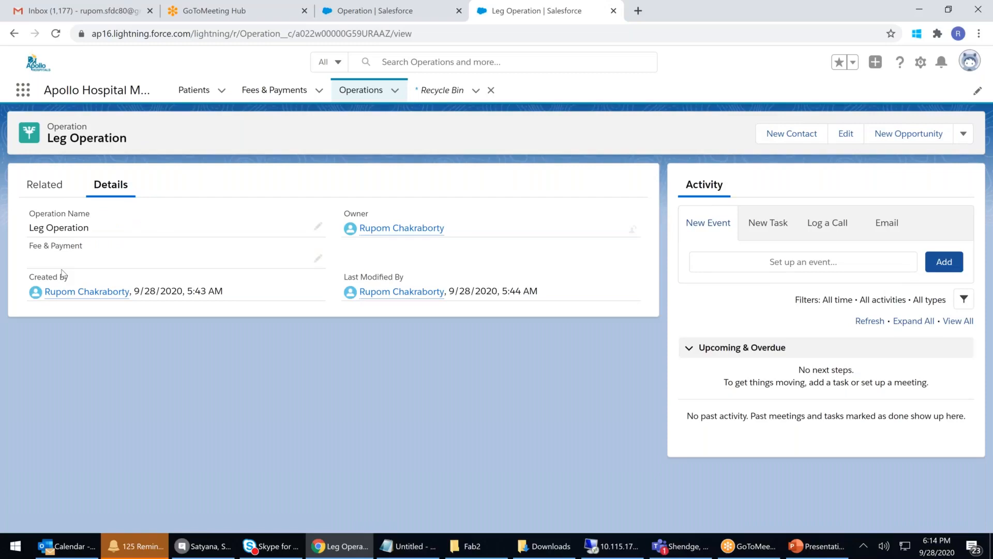
pyautogui.click(270, 95)
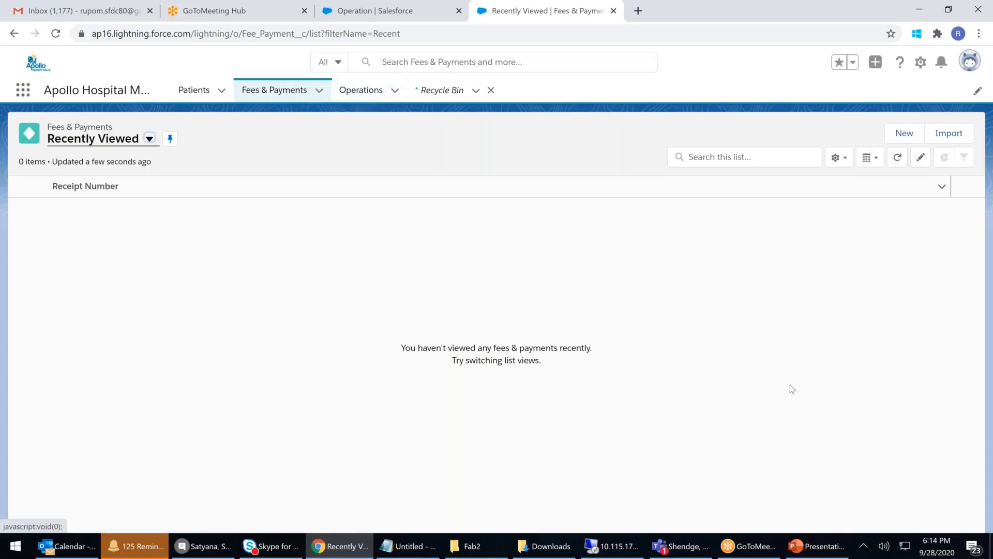
pyautogui.click(824, 555)
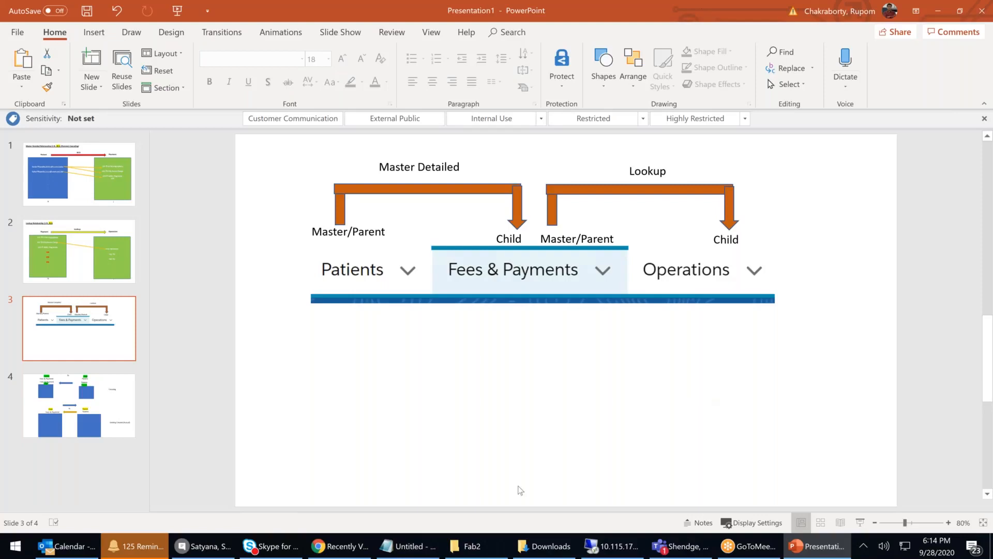
# Step: Back in Salesforce, dismiss the call notification and open the Operations list with Leg, Eye and Heart Operation
pyautogui.click(346, 547)
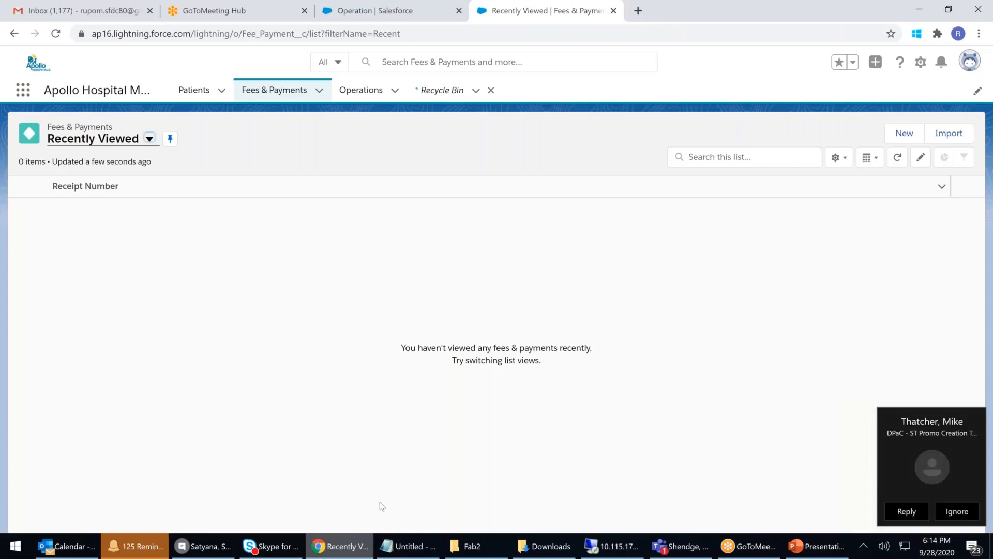
pyautogui.click(913, 427)
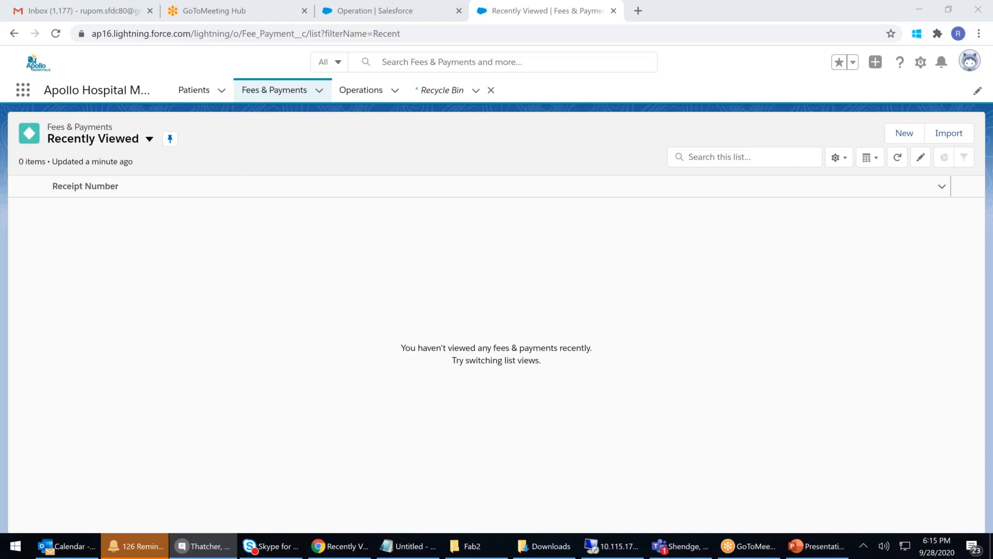
pyautogui.click(542, 331)
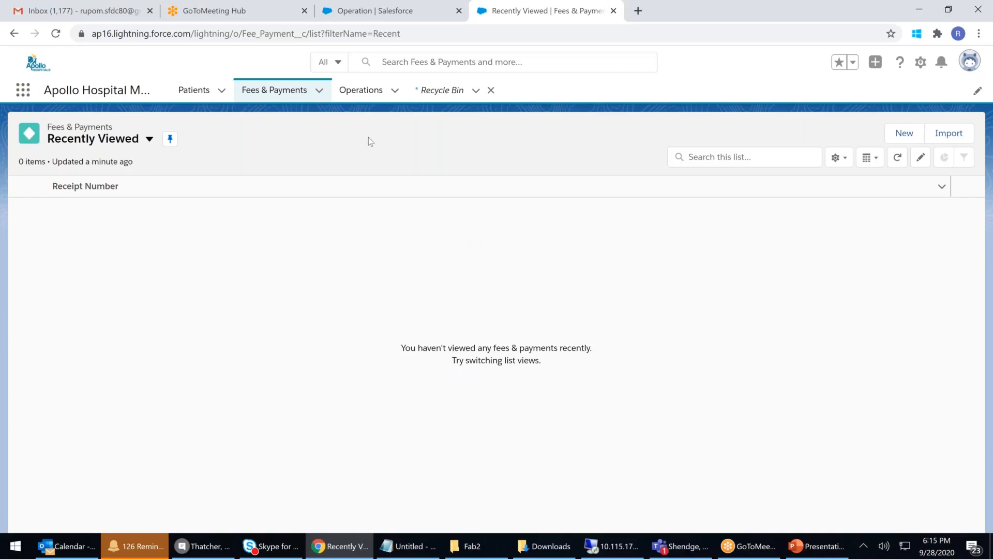
pyautogui.click(373, 98)
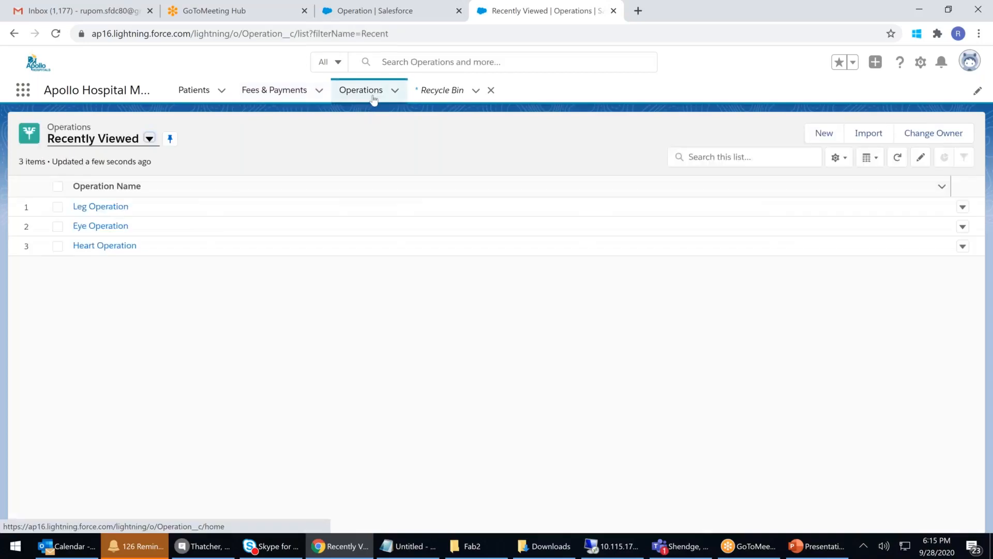
# Step: View the Leg Operation record, then show the Operation object's Fields & Relationships in Setup
pyautogui.click(103, 207)
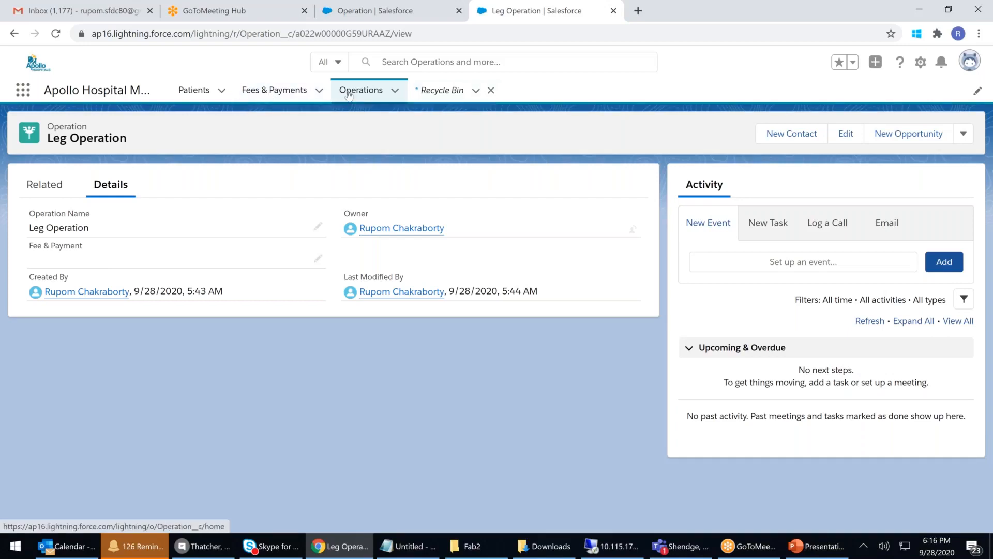
pyautogui.click(386, 19)
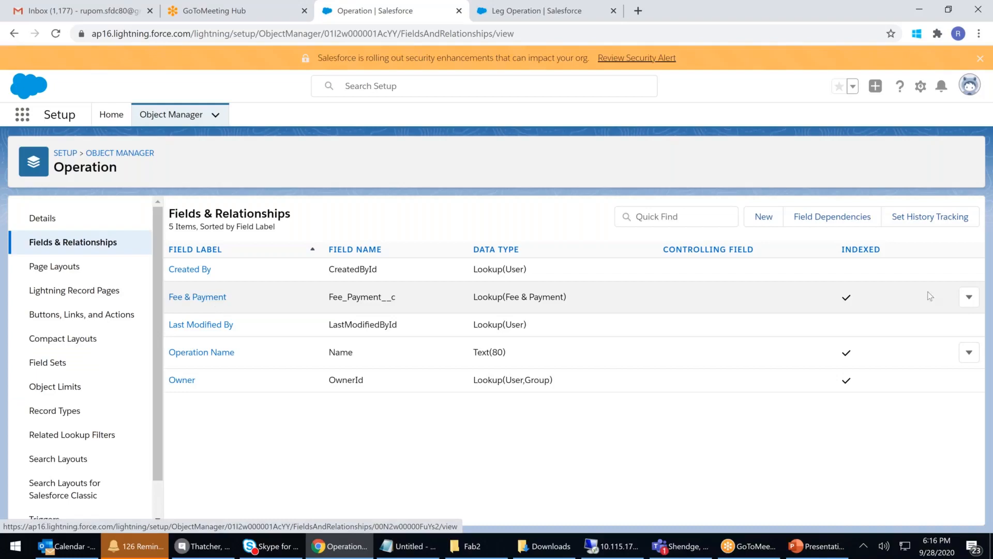
# Step: Set the Operation's Fee & Payment lookup to 'Don't allow deletion of the lookup record' and save
pyautogui.click(969, 300)
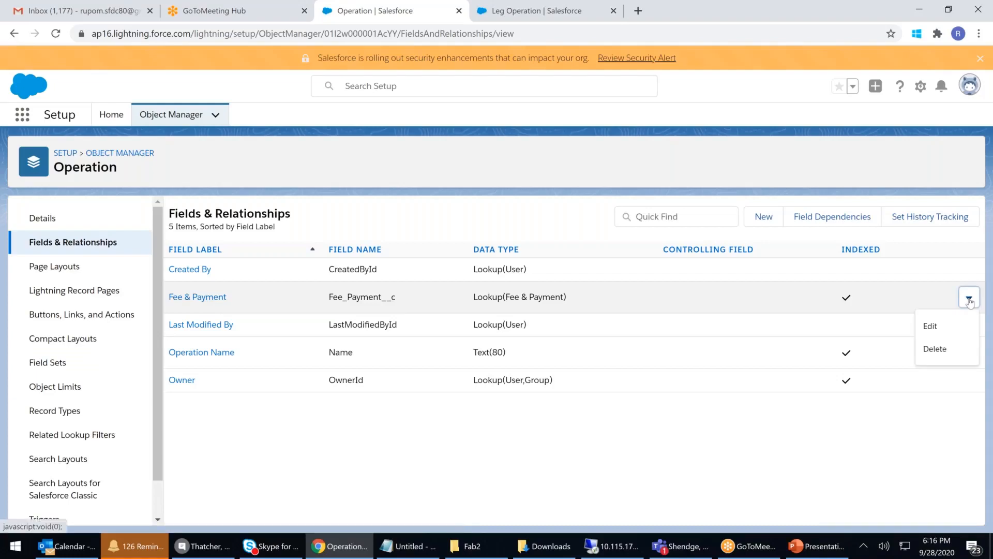
pyautogui.click(932, 330)
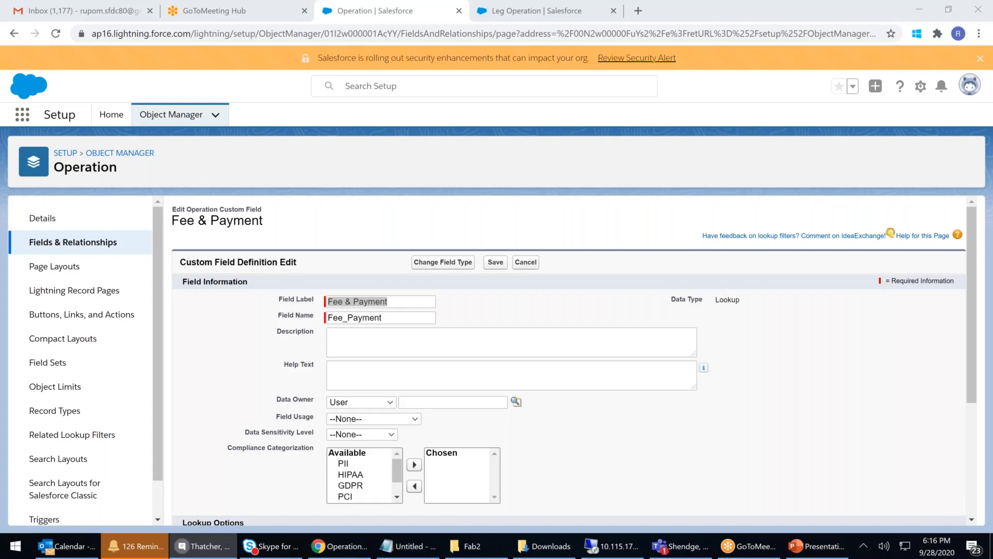
pyautogui.click(474, 309)
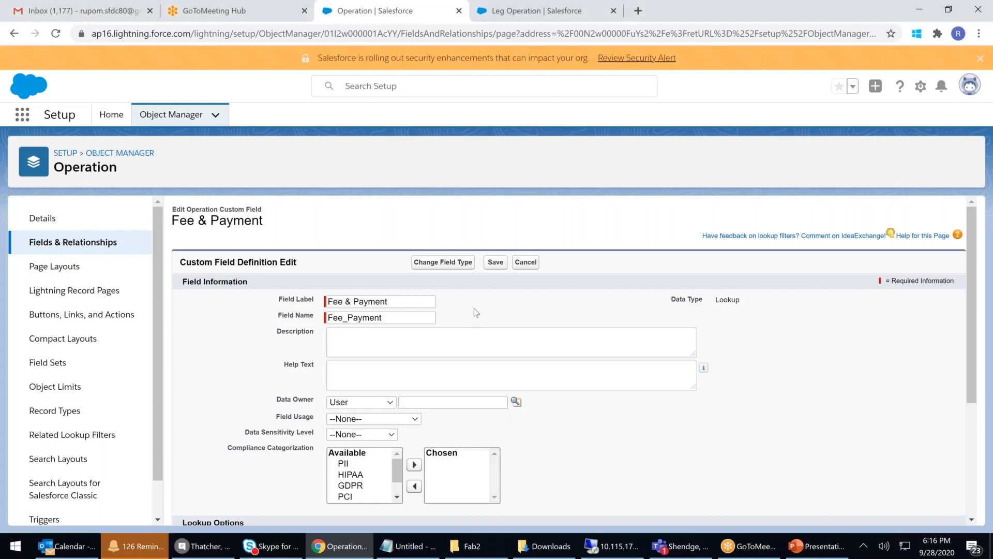
pyautogui.scroll(-3, 333, 489)
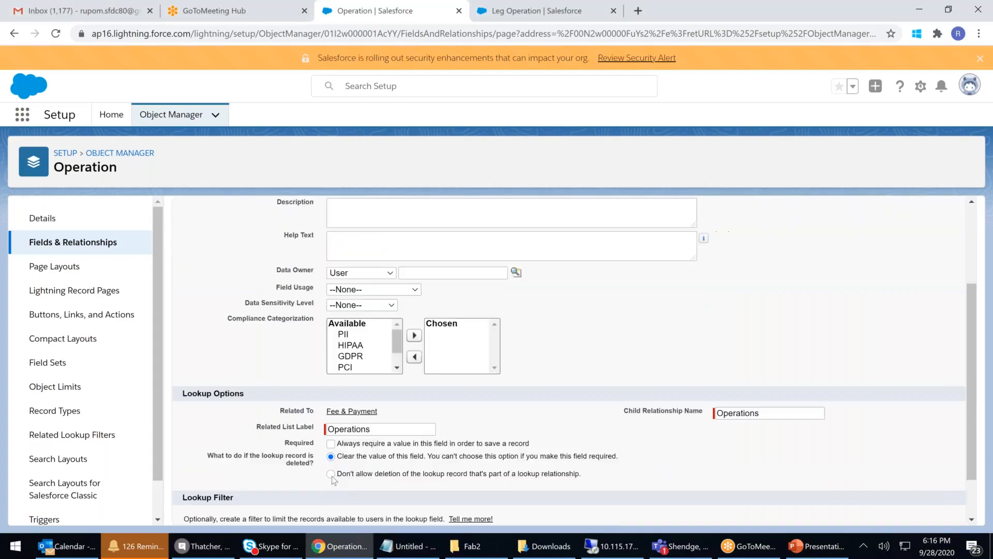
pyautogui.click(331, 475)
pyautogui.scroll(-1, 805, 374)
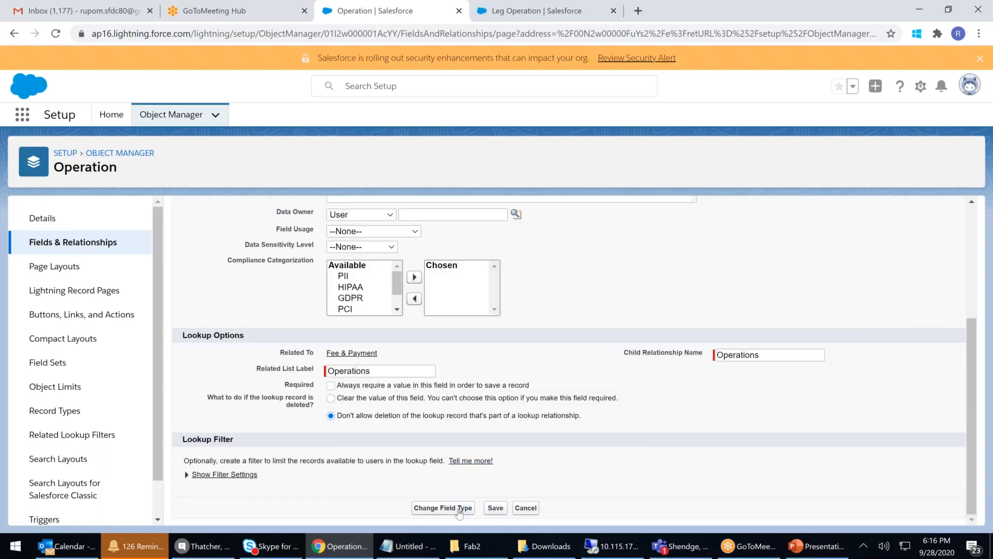
pyautogui.click(497, 512)
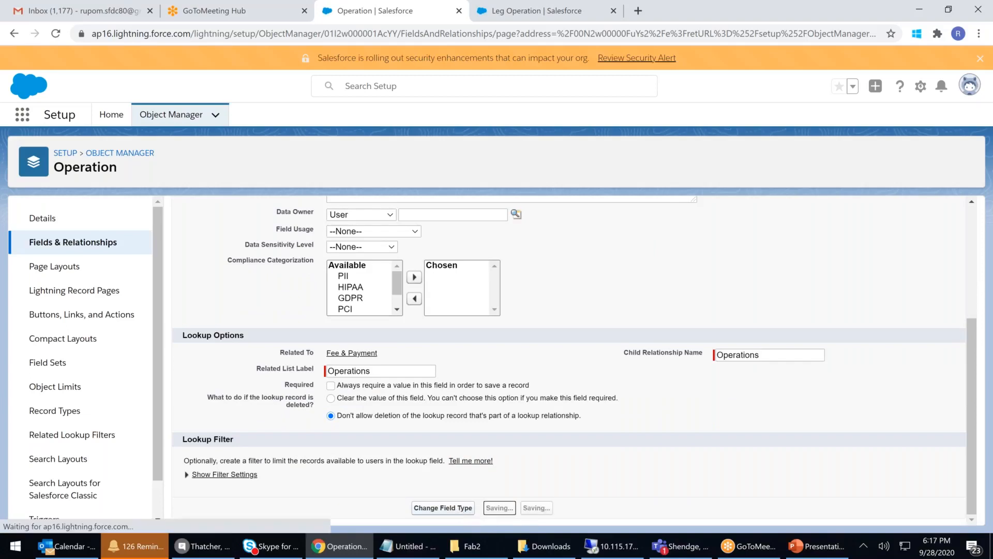
# Step: Start a new Fee & Payment record with an Amount of 20,500
pyautogui.click(534, 11)
pyautogui.click(274, 92)
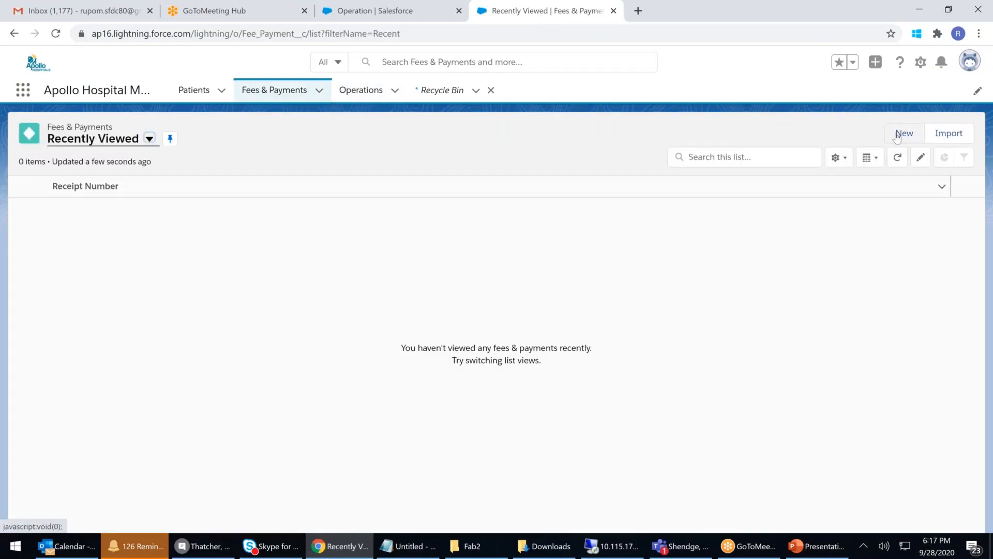
pyautogui.click(904, 134)
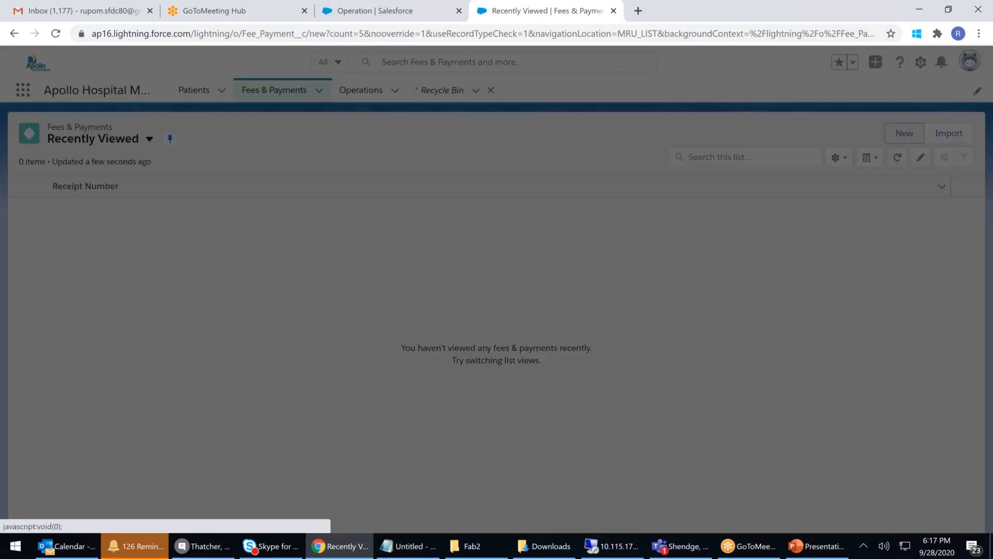
pyautogui.write('1')
pyautogui.press('BackSpace')
pyautogui.write('20,5')
pyautogui.write('00')
# Step: Set For to 'Operation', link the first listed patient, and save the payment as 0005
pyautogui.click(283, 318)
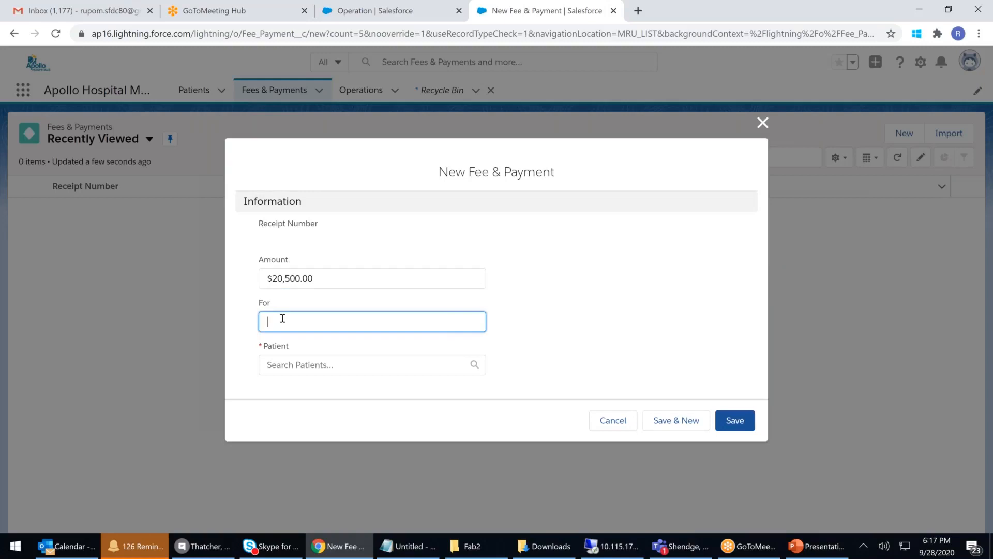
pyautogui.write('Operation')
pyautogui.press('Tab')
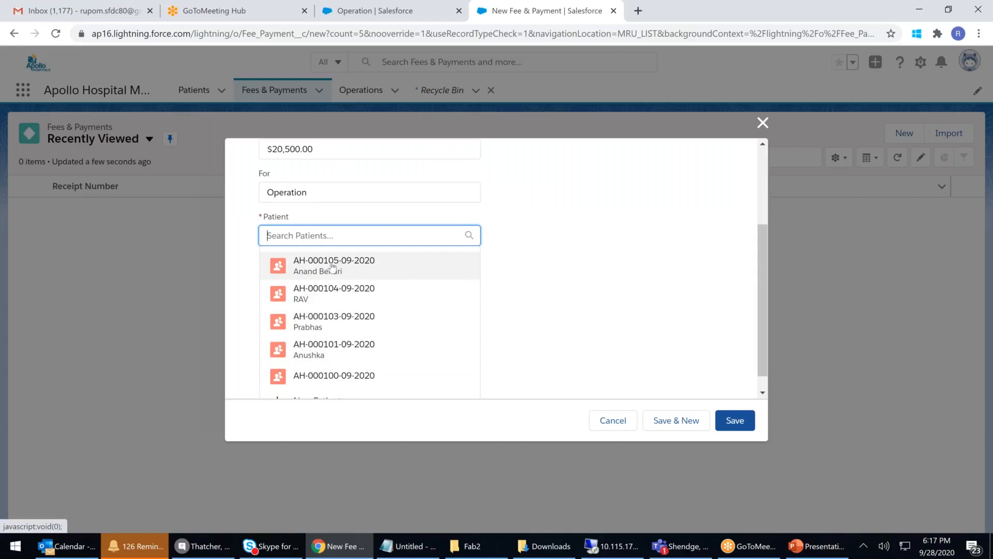
pyautogui.click(333, 264)
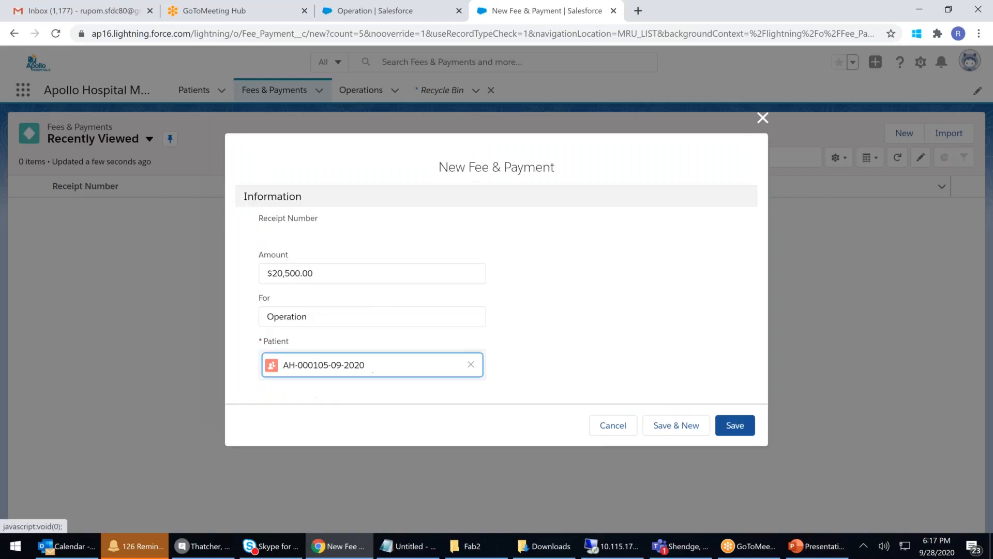
pyautogui.click(729, 428)
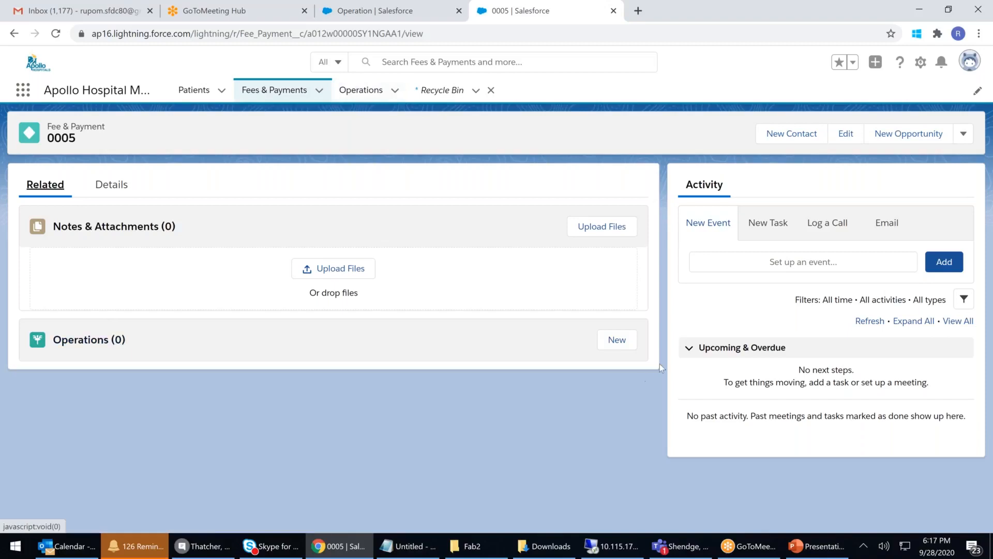
# Step: Create a Heart Operation record linked to Fee & Payment 0005
pyautogui.click(618, 341)
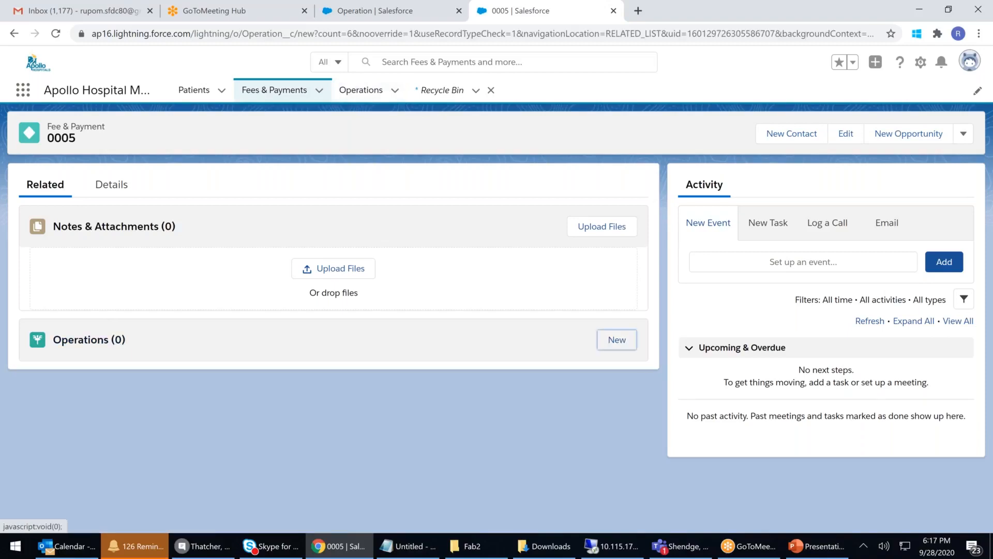
pyautogui.write('Heart Operation')
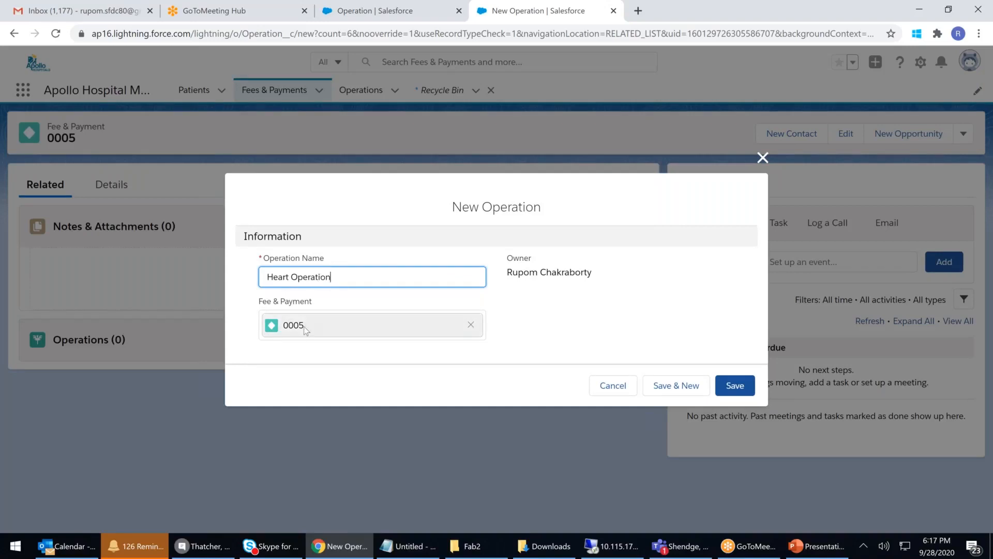
pyautogui.click(734, 386)
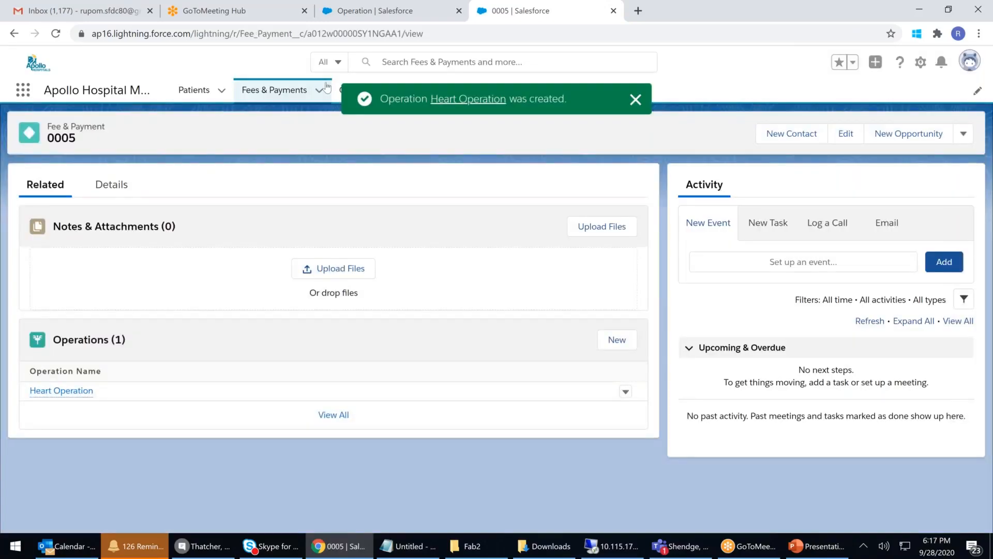
pyautogui.click(636, 101)
# Step: Open Heart Operation from the Operations list to confirm its link, then return to Fees & Payments
pyautogui.click(343, 93)
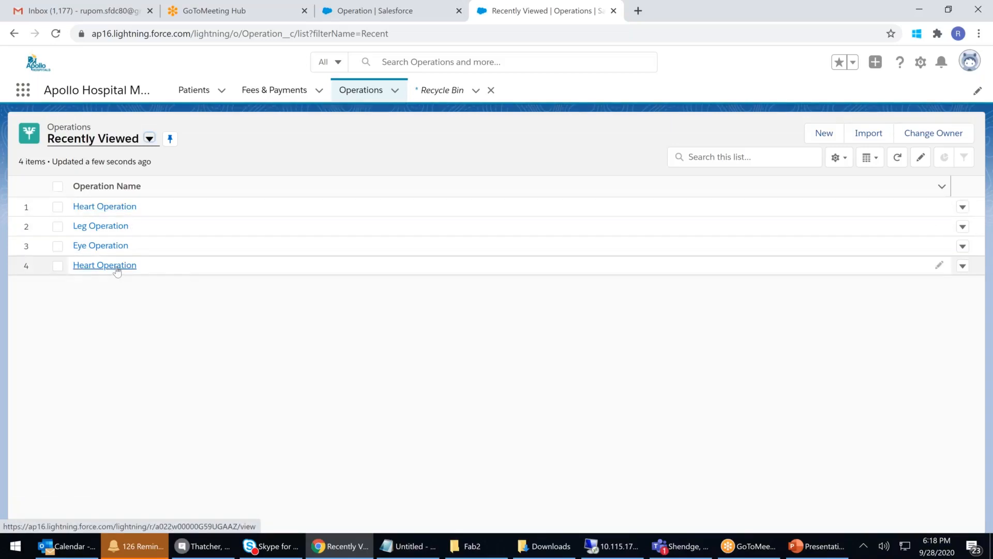
pyautogui.click(103, 206)
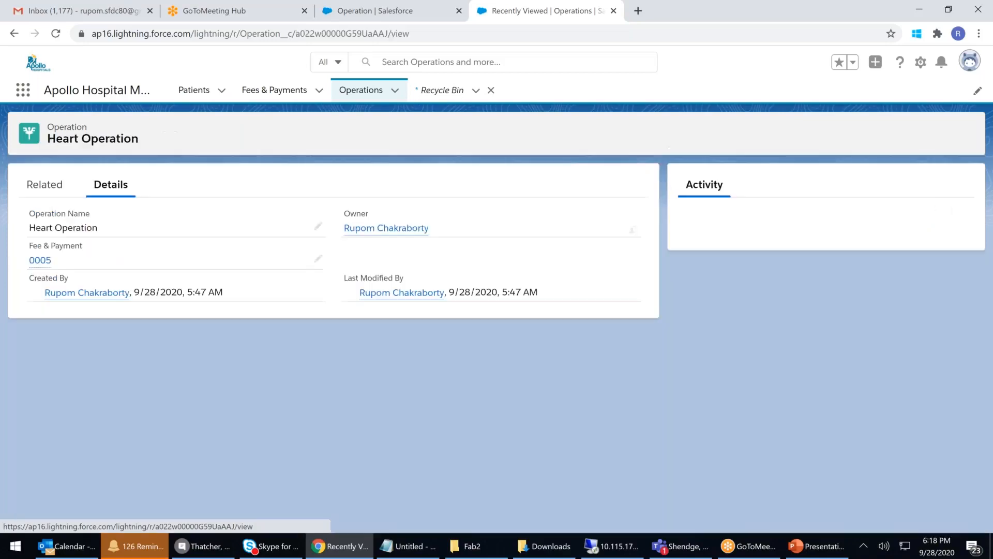
pyautogui.click(303, 93)
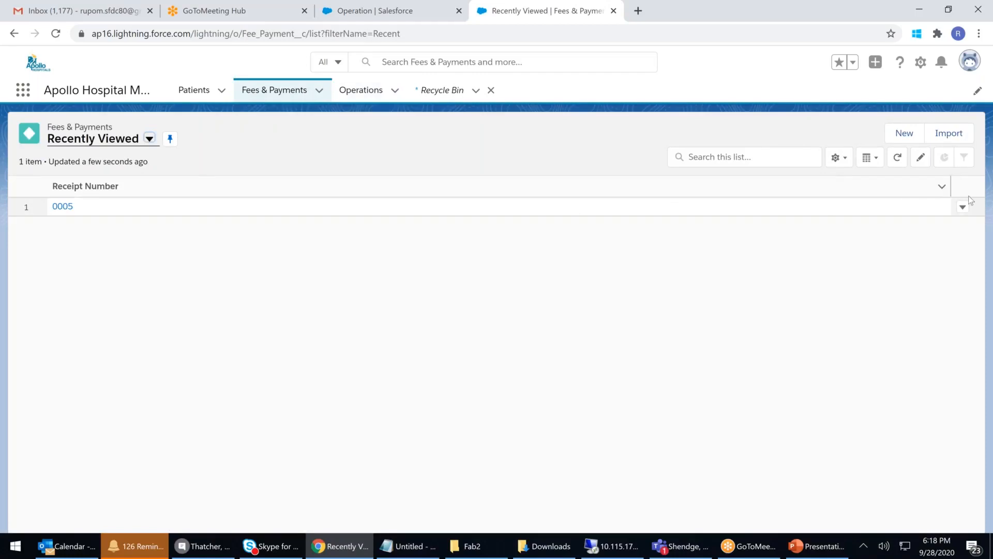
# Step: Try deleting Fee & Payment 0005, read the error citing Heart Operation, then open the Patients list
pyautogui.click(963, 207)
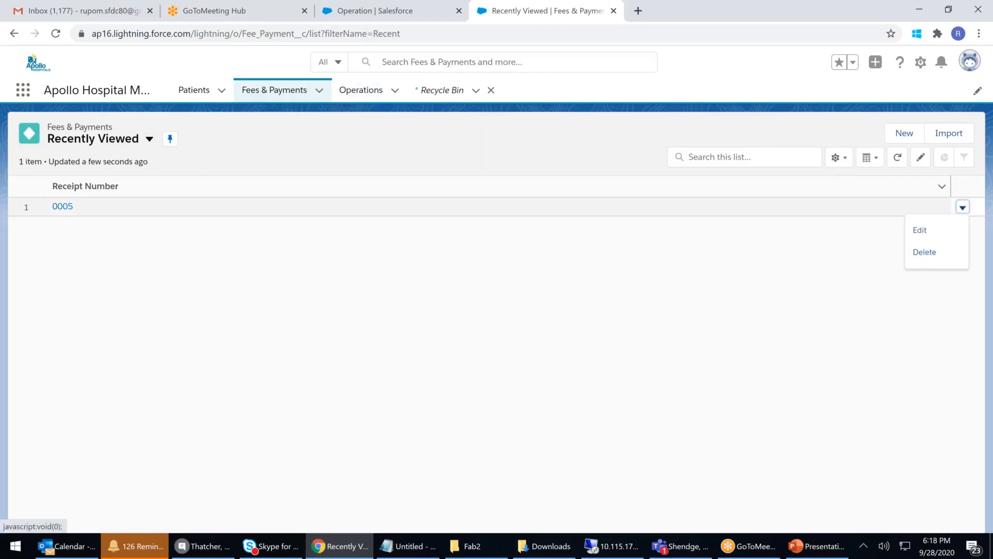
pyautogui.click(913, 254)
pyautogui.click(667, 323)
pyautogui.moveTo(362, 284); pyautogui.dragTo(573, 294)
pyautogui.click(488, 304)
pyautogui.moveTo(489, 296); pyautogui.dragTo(552, 296)
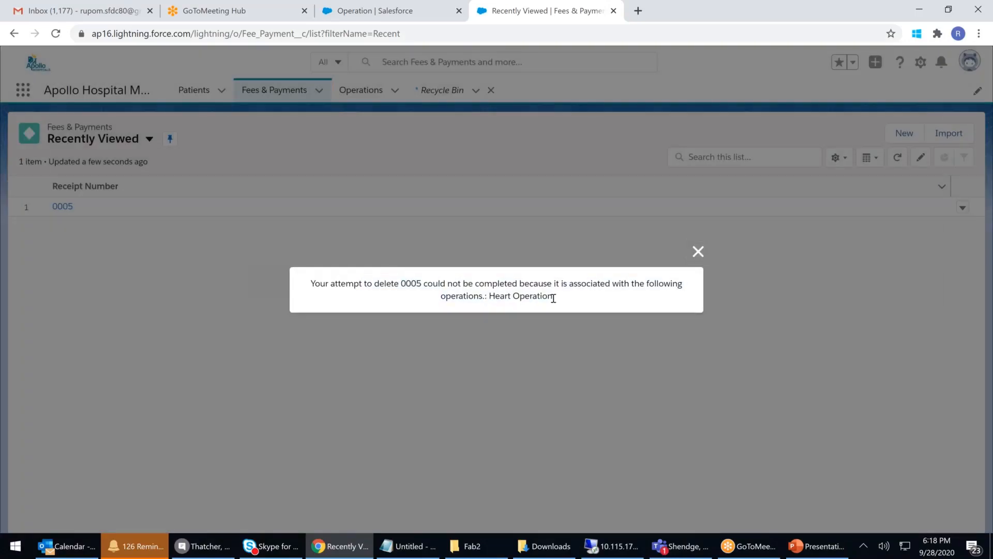
pyautogui.click(697, 251)
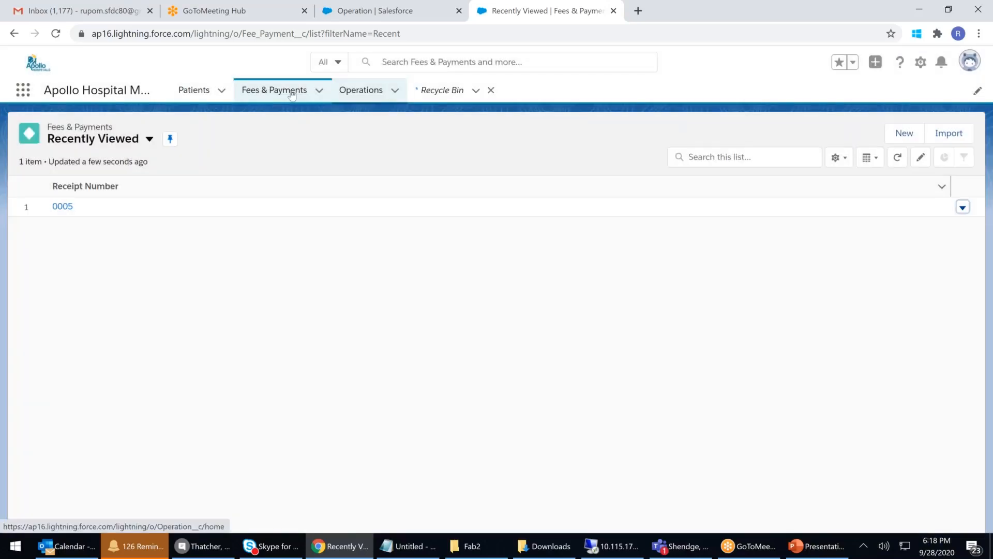
pyautogui.click(291, 91)
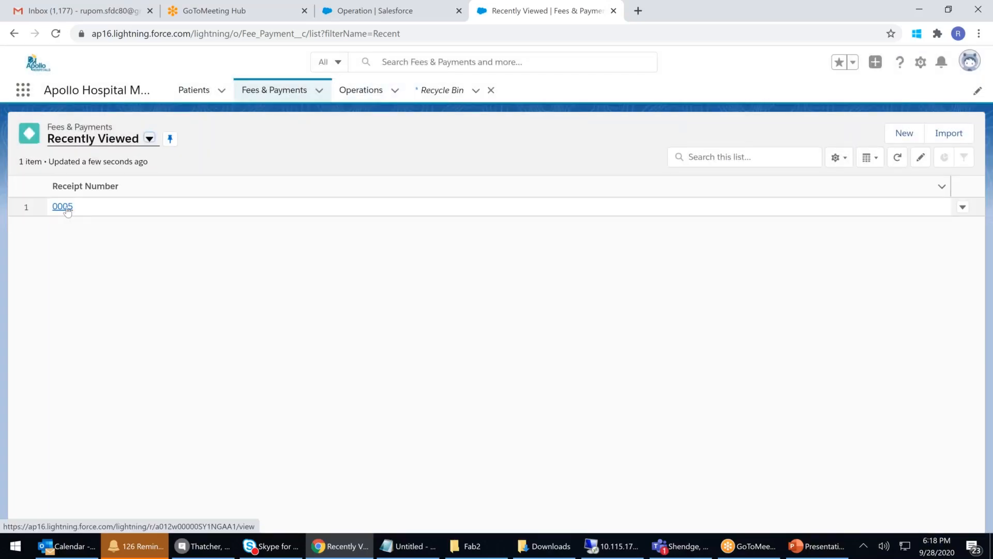
pyautogui.click(194, 90)
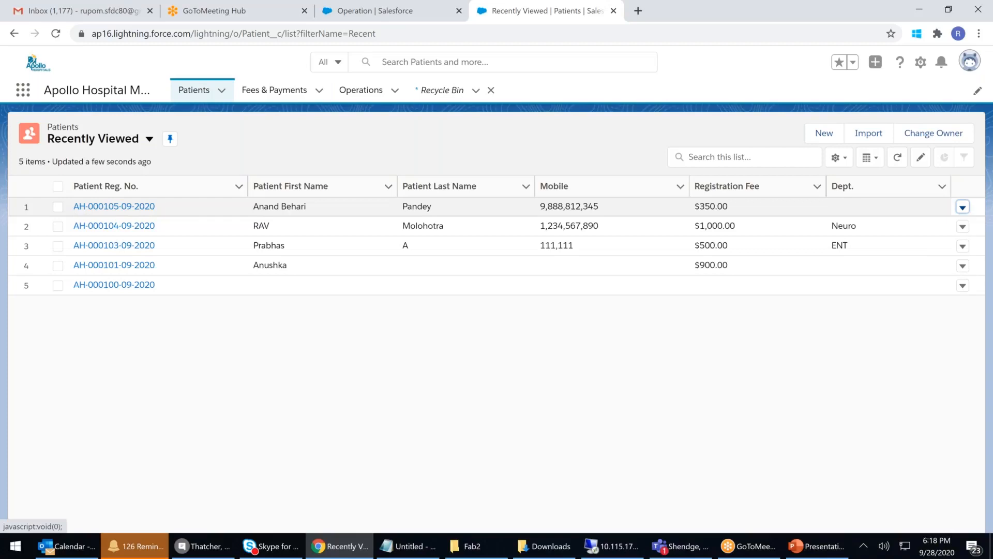
# Step: Attempt to delete the first patient and see it refused because of Heart Operation
pyautogui.click(963, 207)
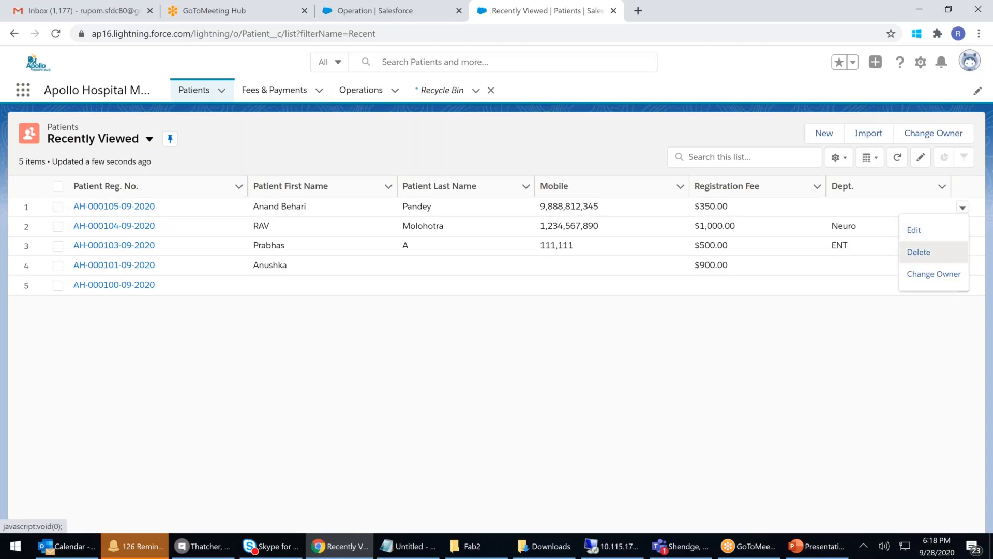
pyautogui.click(919, 252)
pyautogui.click(661, 327)
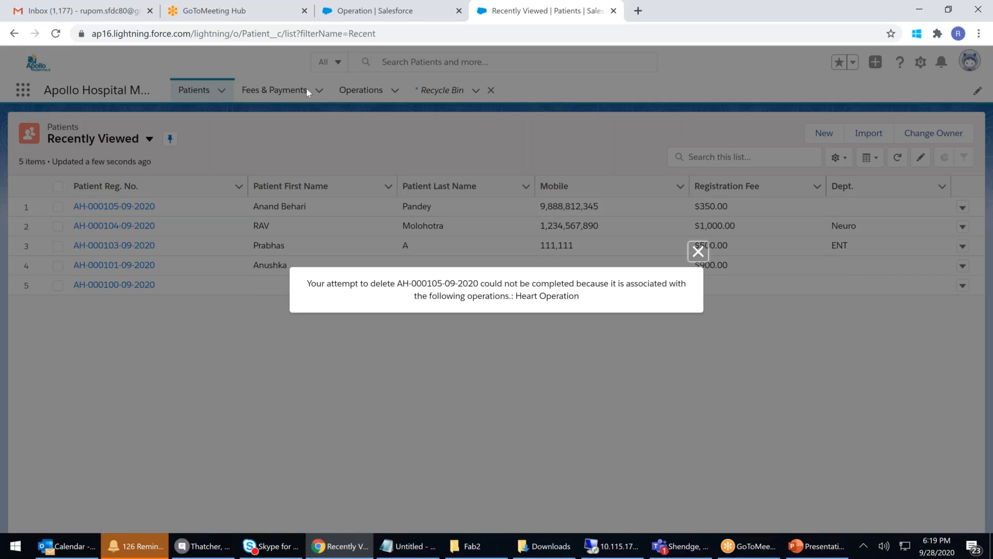
# Step: On PowerPoint slide 3, duplicate the Lookup label and place the copy just below the original
pyautogui.click(820, 546)
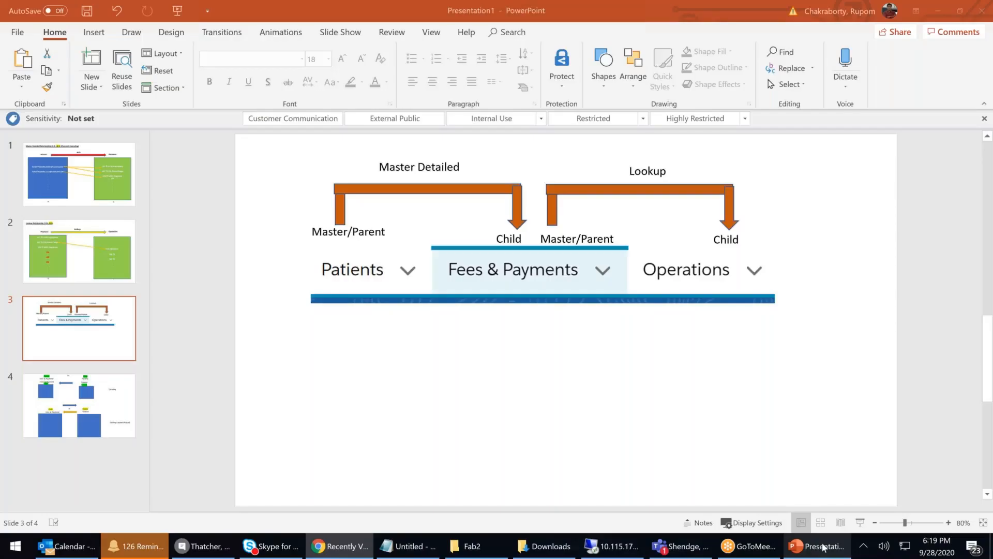
pyautogui.click(670, 171)
pyautogui.hotkey('ctrl', 'c')
pyautogui.hotkey('ctrl', 'v')
pyautogui.moveTo(672, 169); pyautogui.dragTo(666, 190)
pyautogui.doubleClick(652, 200)
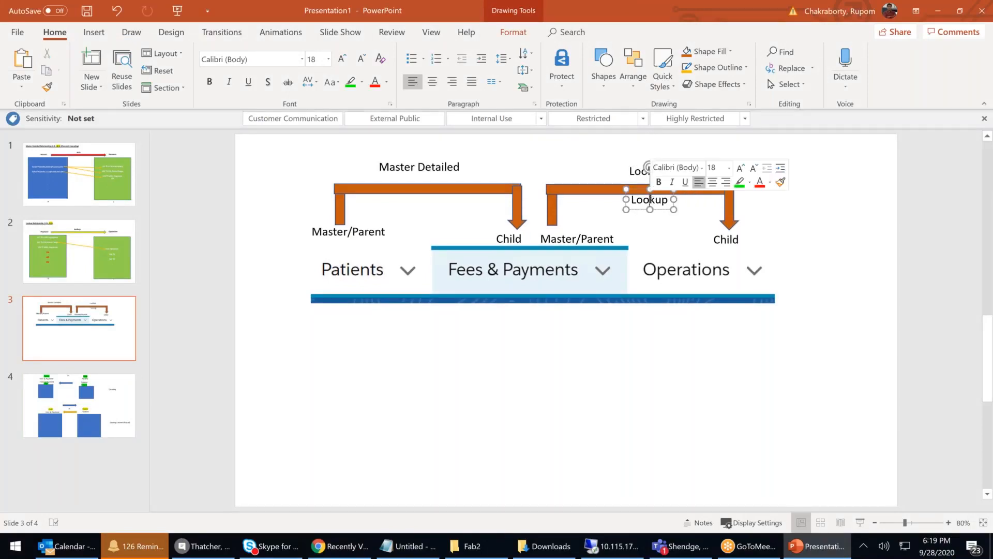